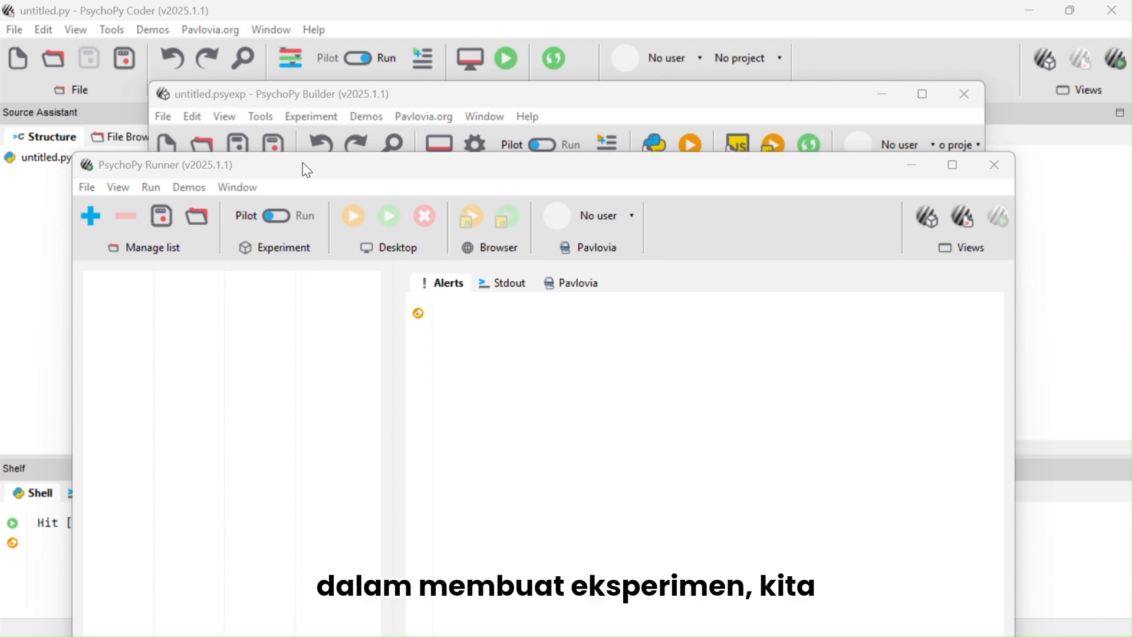
Maximize the Builder window and set the experiment name to Kuis Artis in the experiment settings
left_click(914, 166)
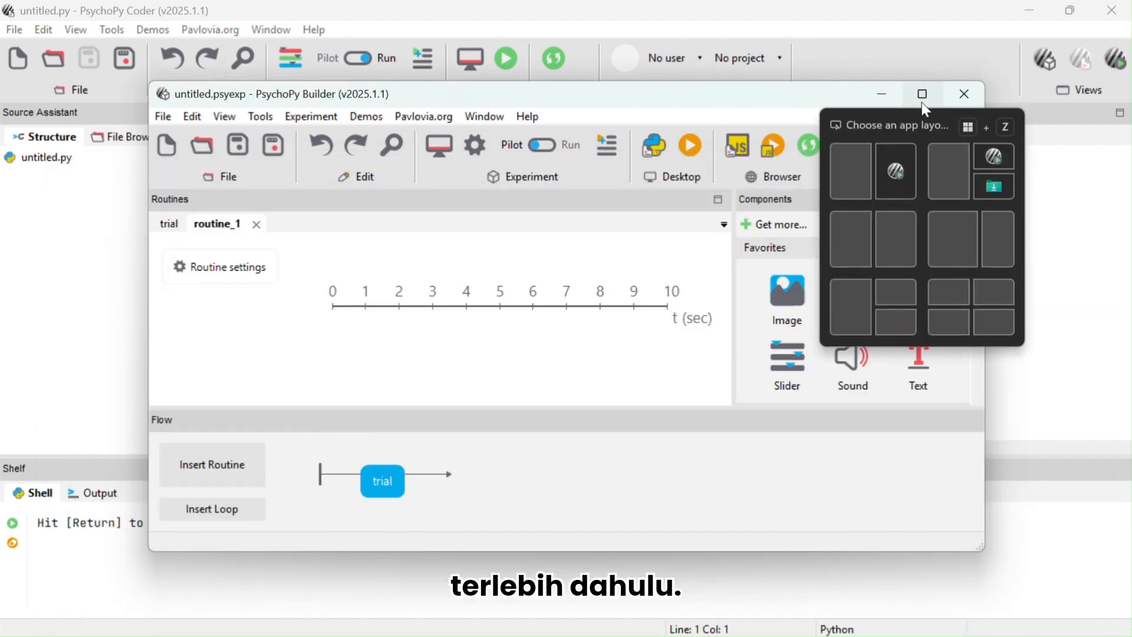
left_click(924, 96)
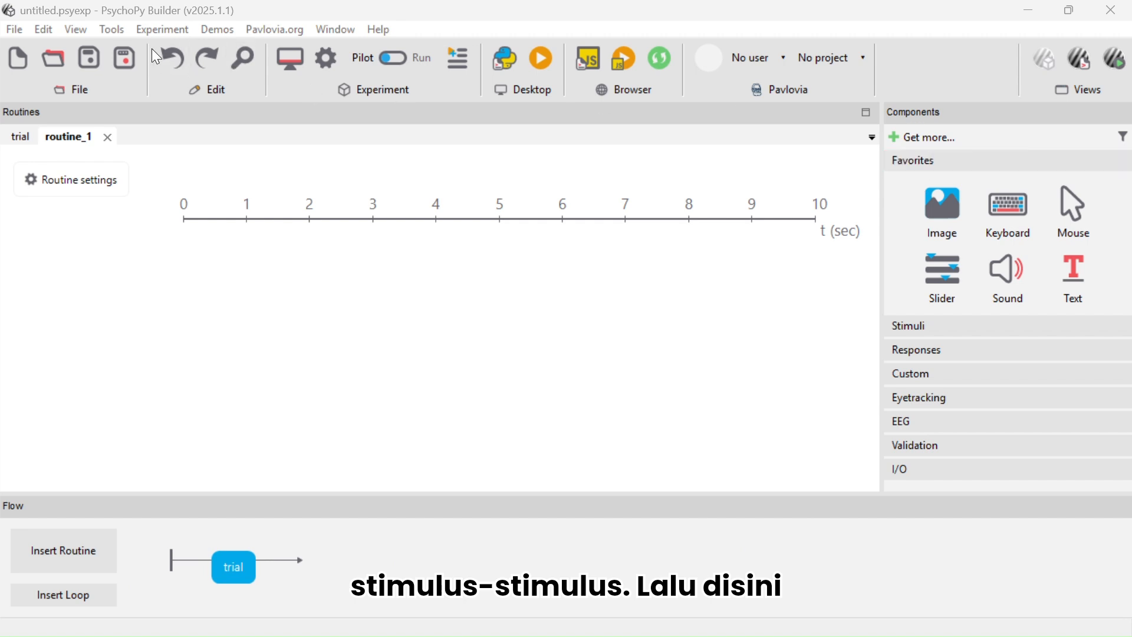
left_click(167, 30)
left_click(175, 48)
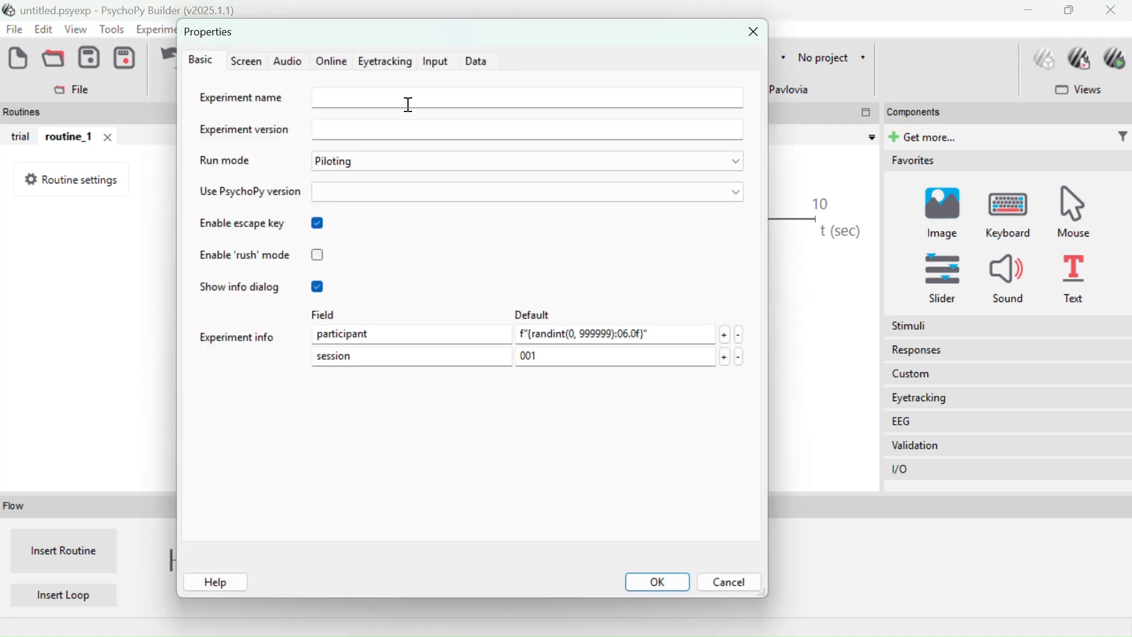
left_click(390, 101)
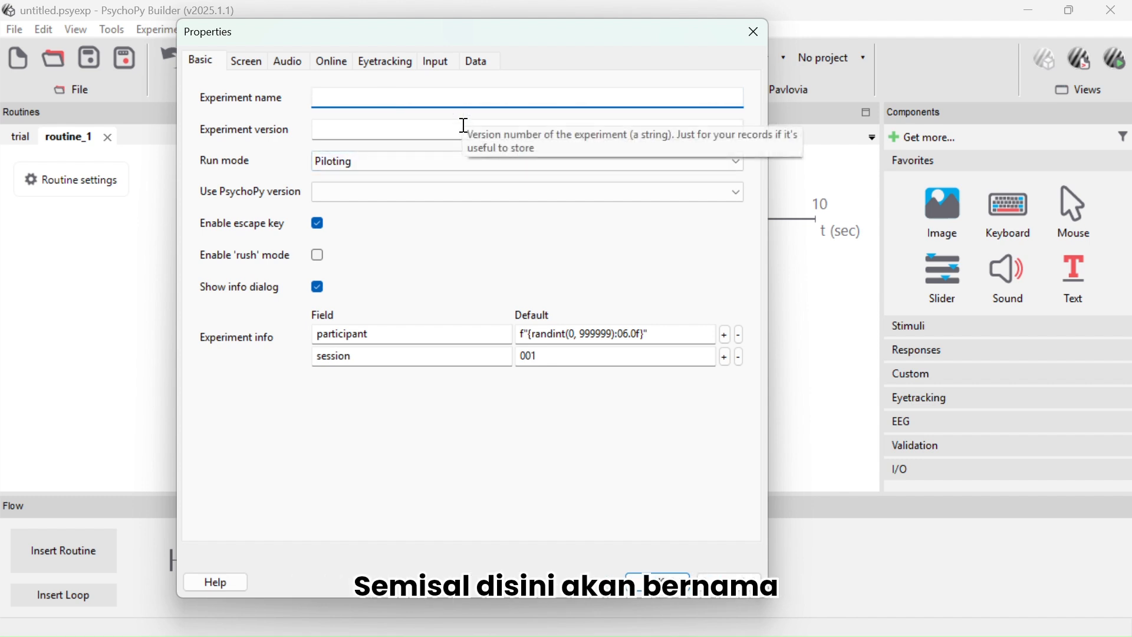
type("Kuis Artis")
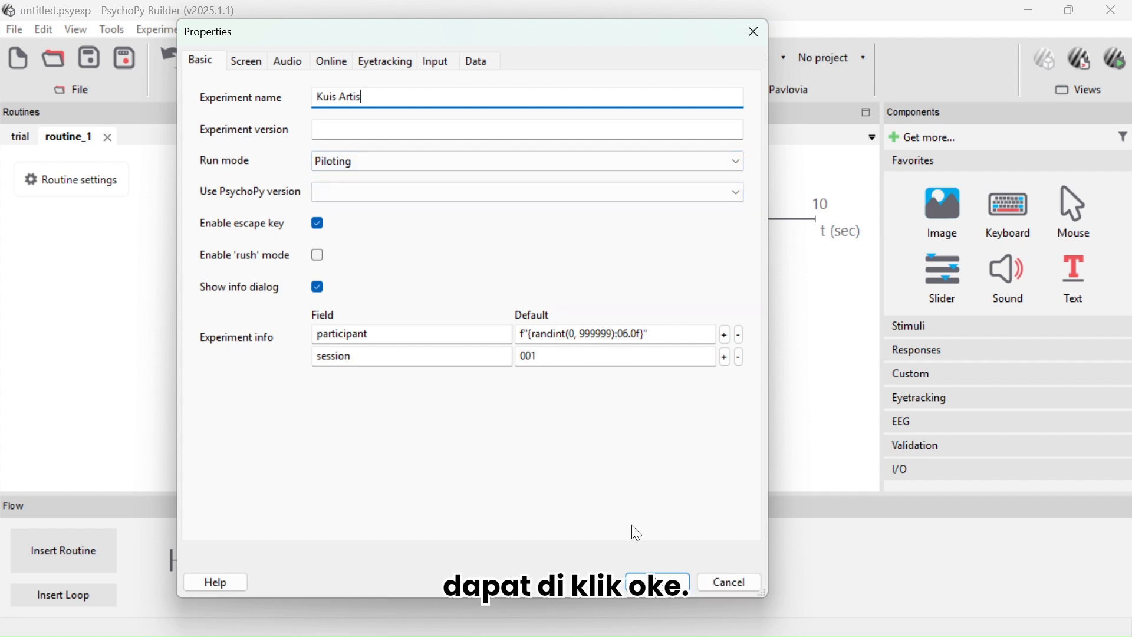
left_click(643, 587)
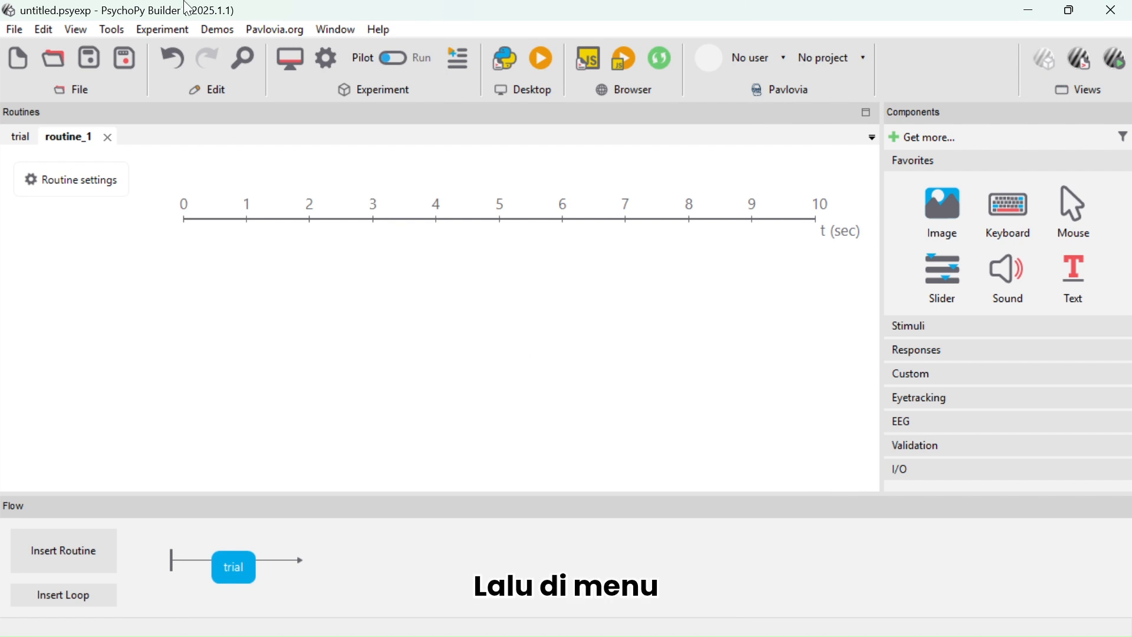
Set the experiment's screen background colour to lightblue using the colour picker
left_click(157, 32)
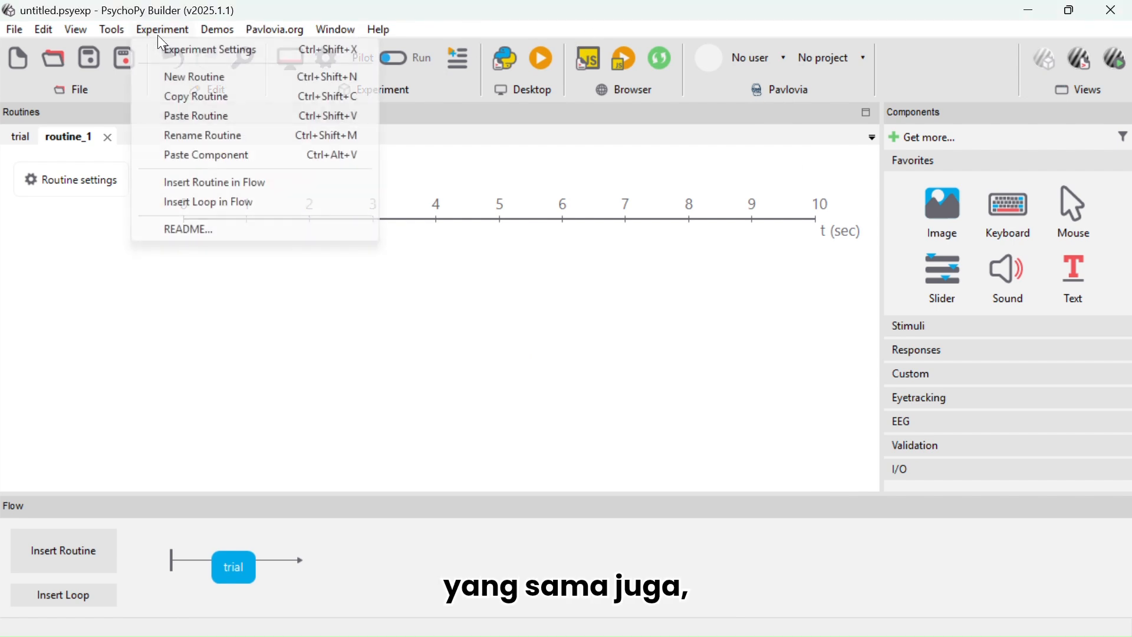
left_click(179, 52)
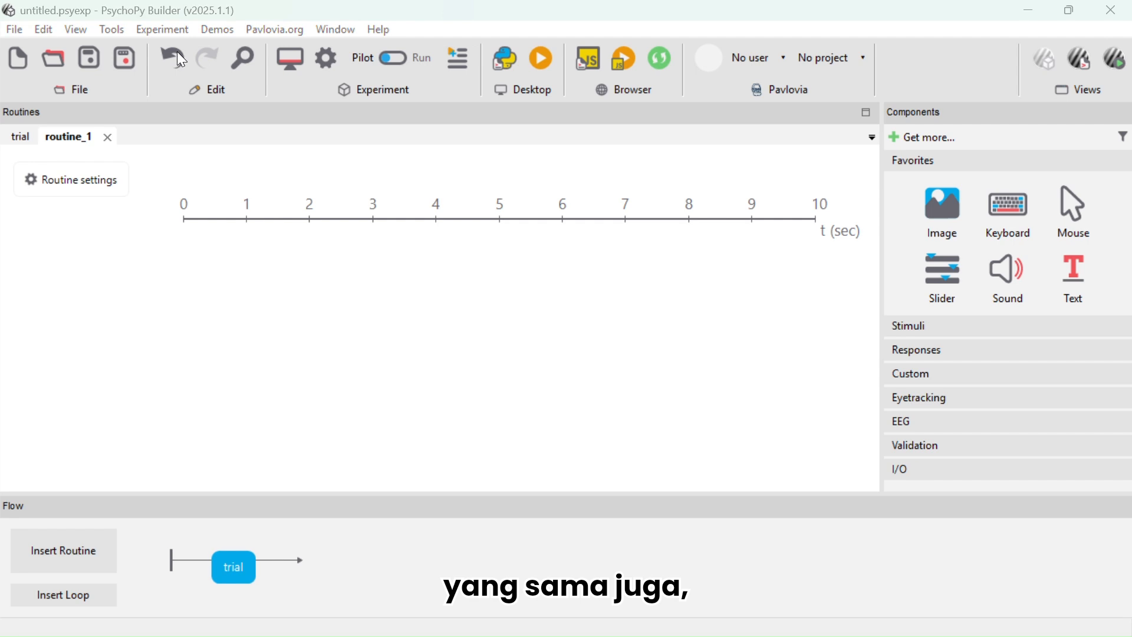
left_click(244, 63)
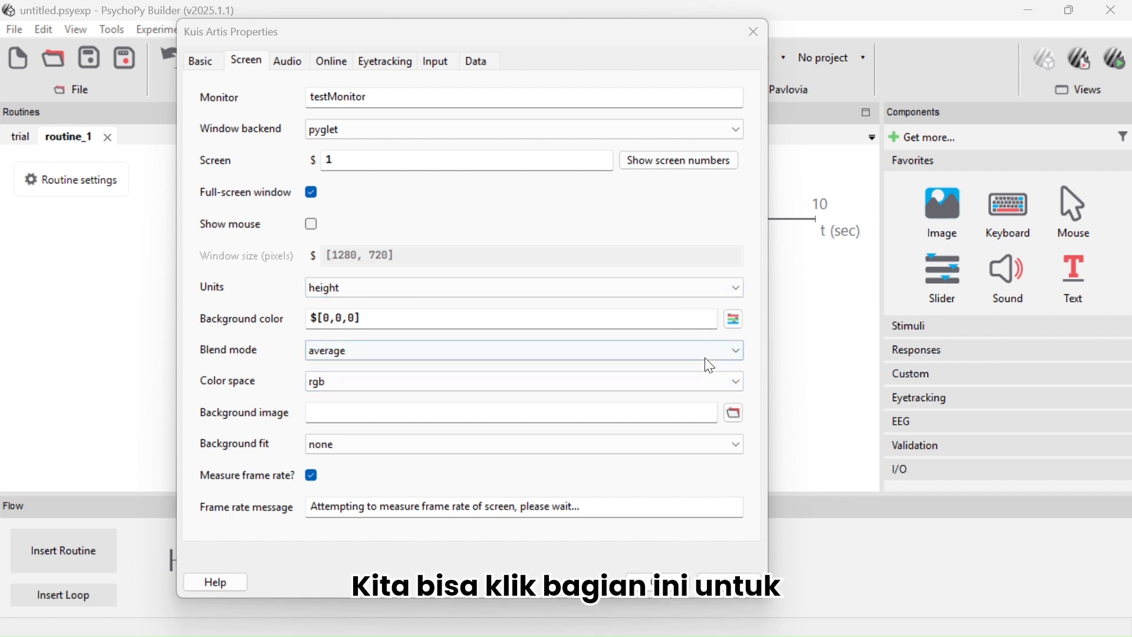
left_click(734, 320)
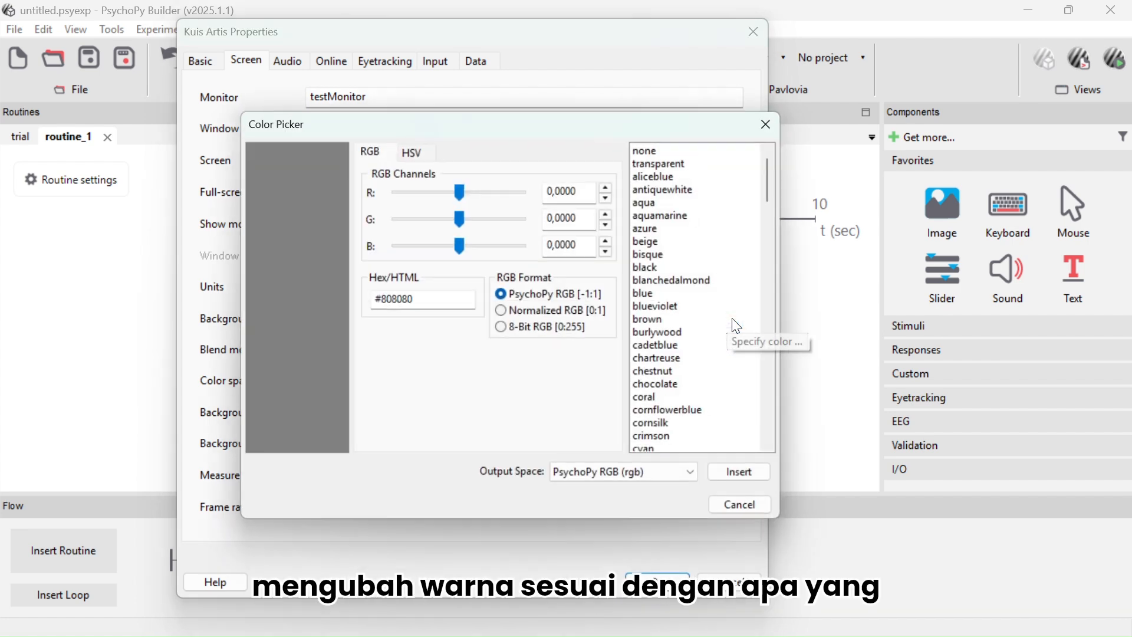
scroll(692, 276, "down", 5)
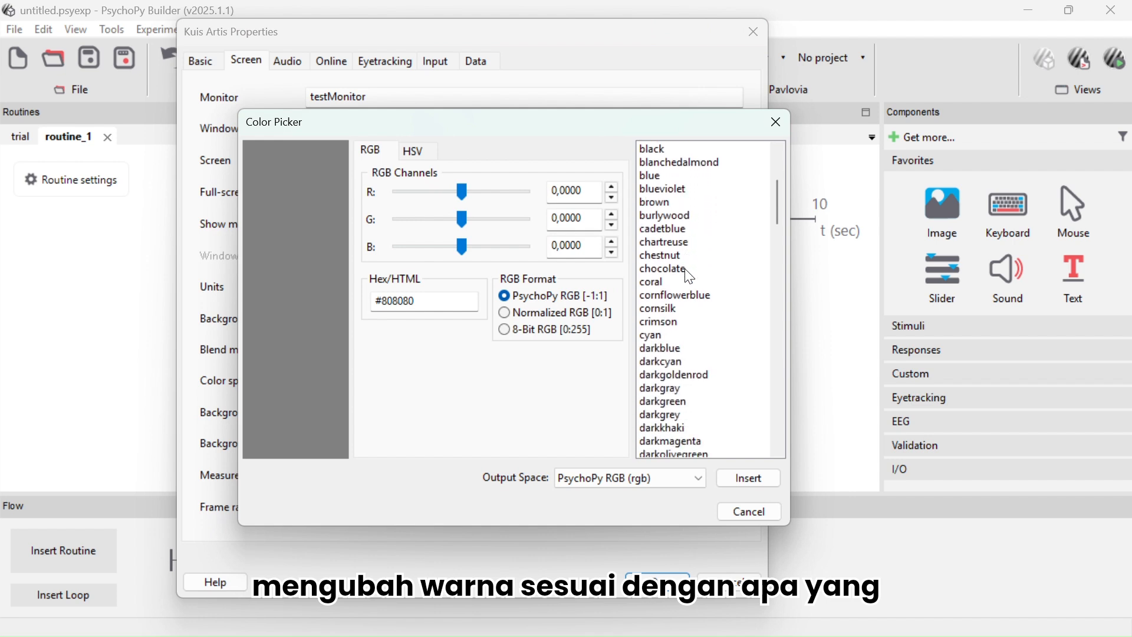
scroll(691, 277, "down", 12)
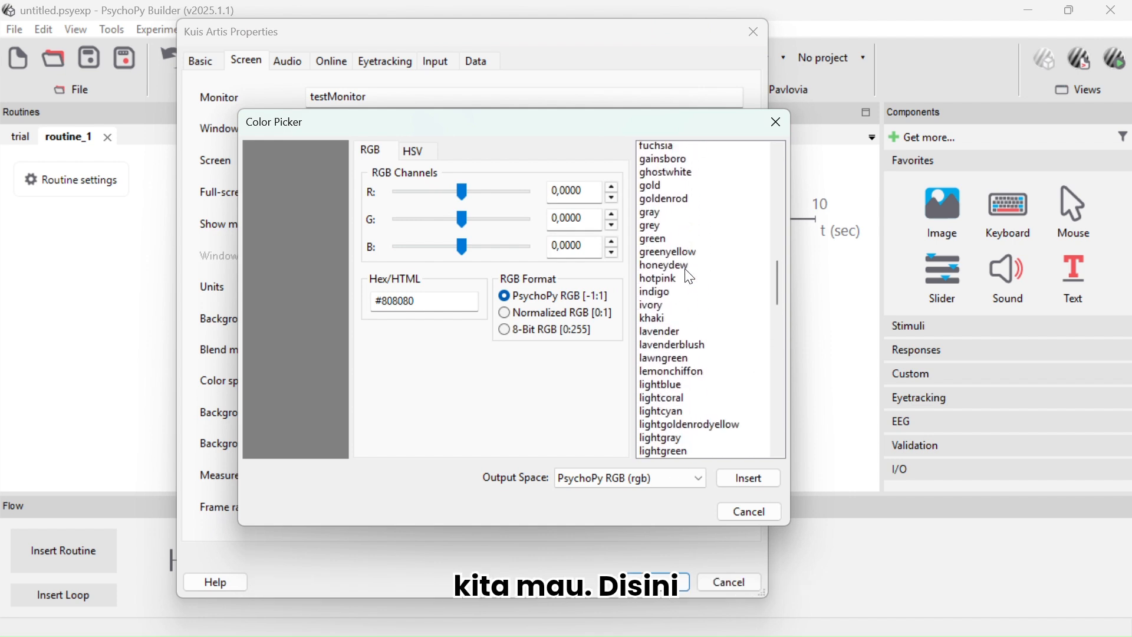
left_click(659, 270)
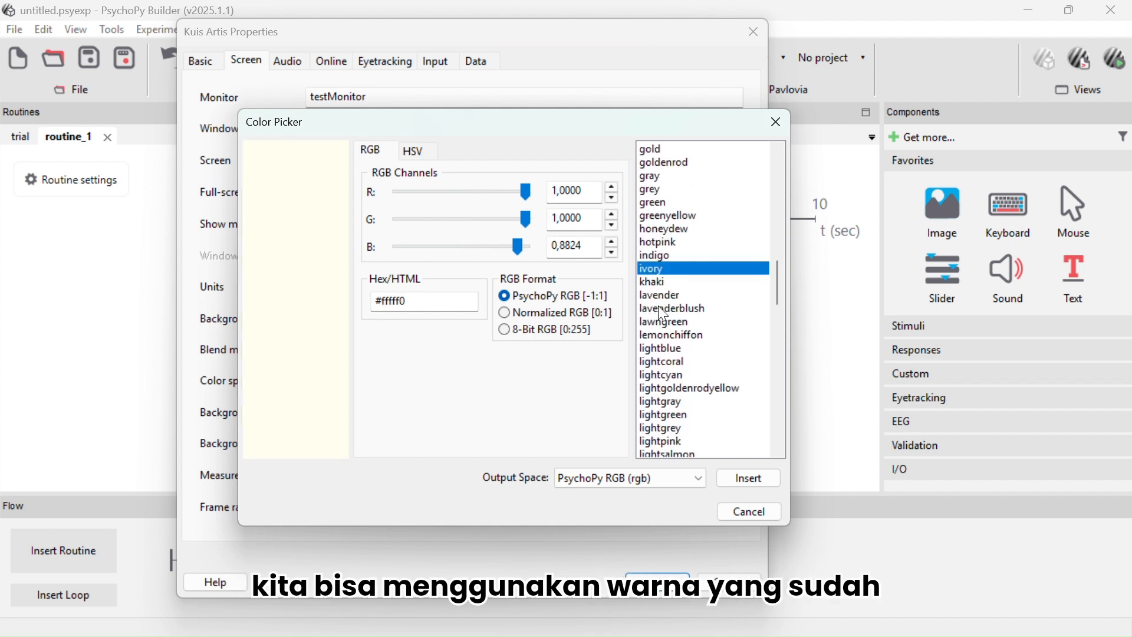
left_click(655, 283)
left_click(659, 295)
scroll(660, 310, "down", 1)
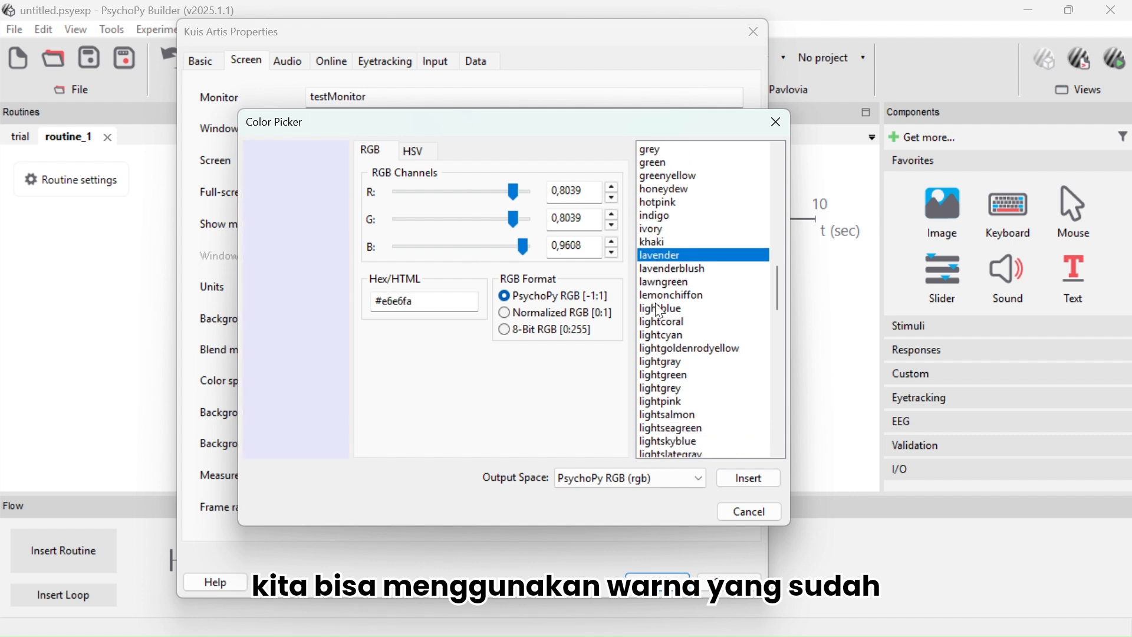
left_click(657, 322)
left_click(647, 309)
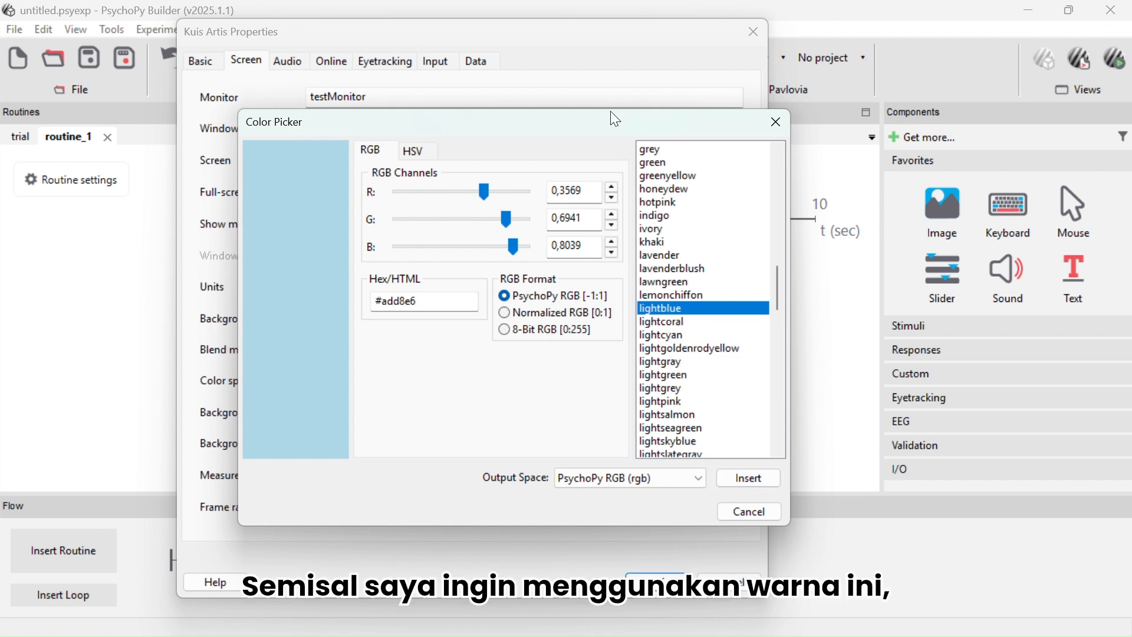
left_click(752, 481)
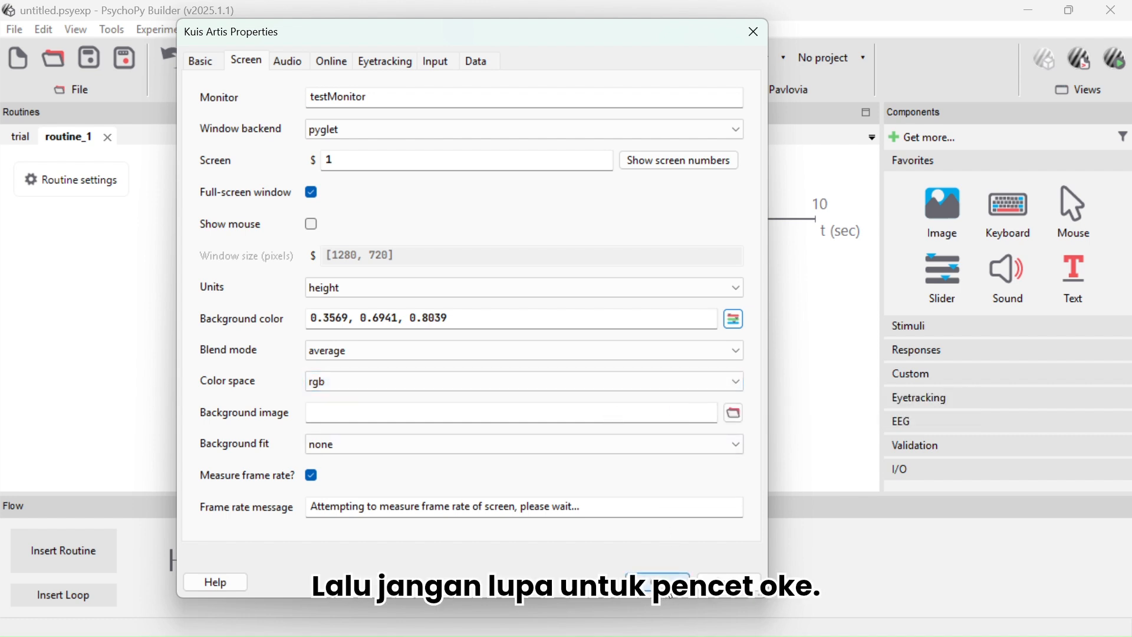
left_click(658, 581)
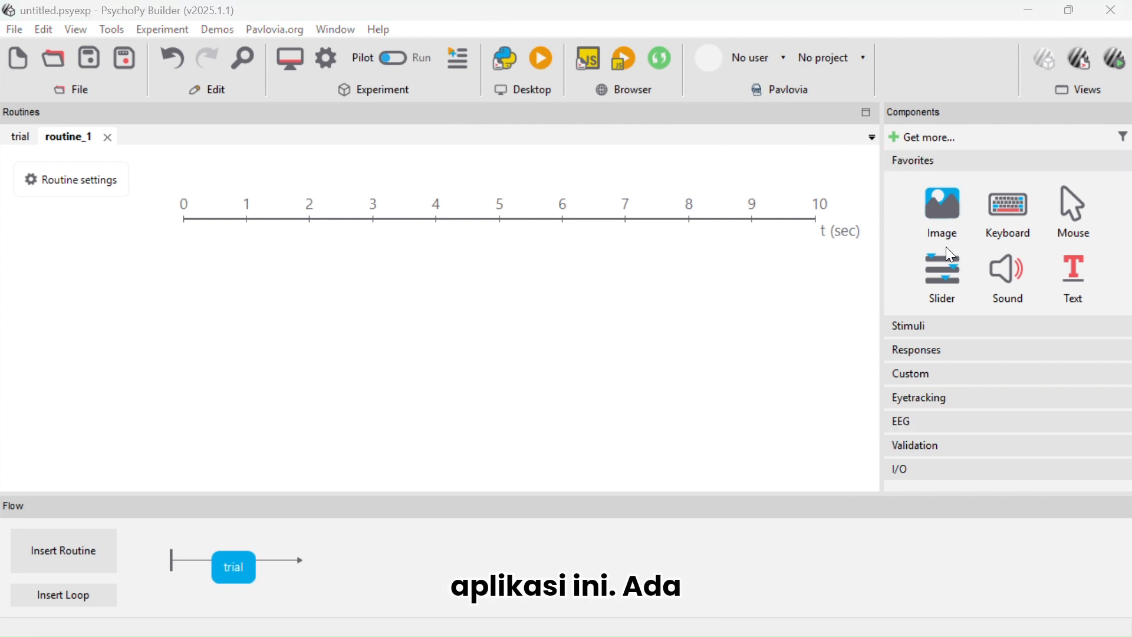
Browse the Stimuli and Responses component categories
left_click(938, 326)
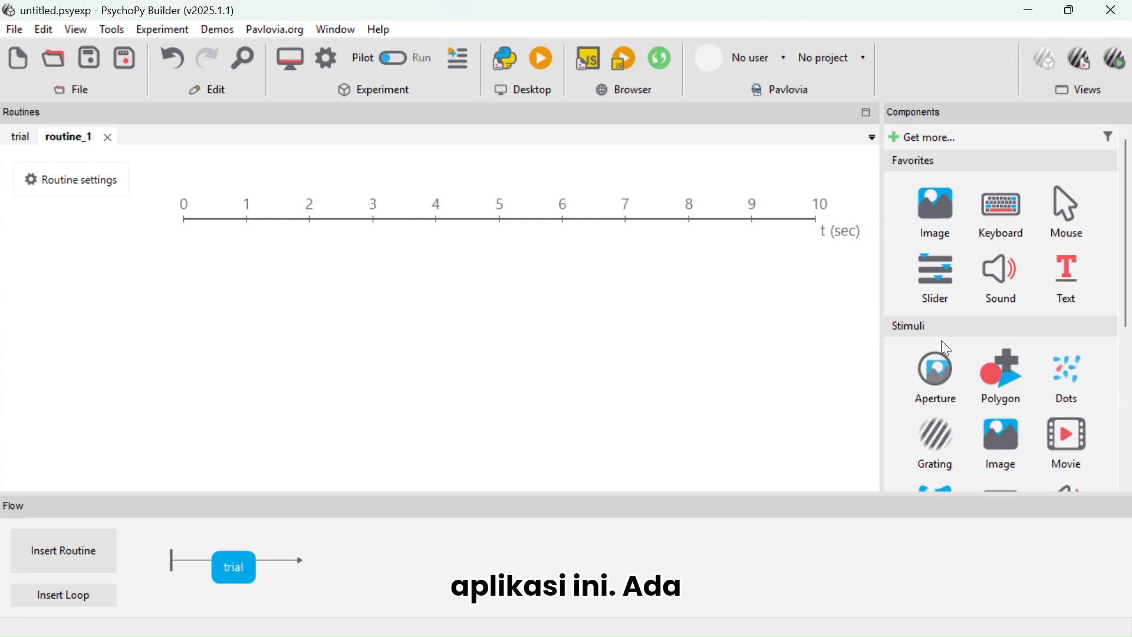
scroll(949, 366, "down", 5)
left_click(921, 338)
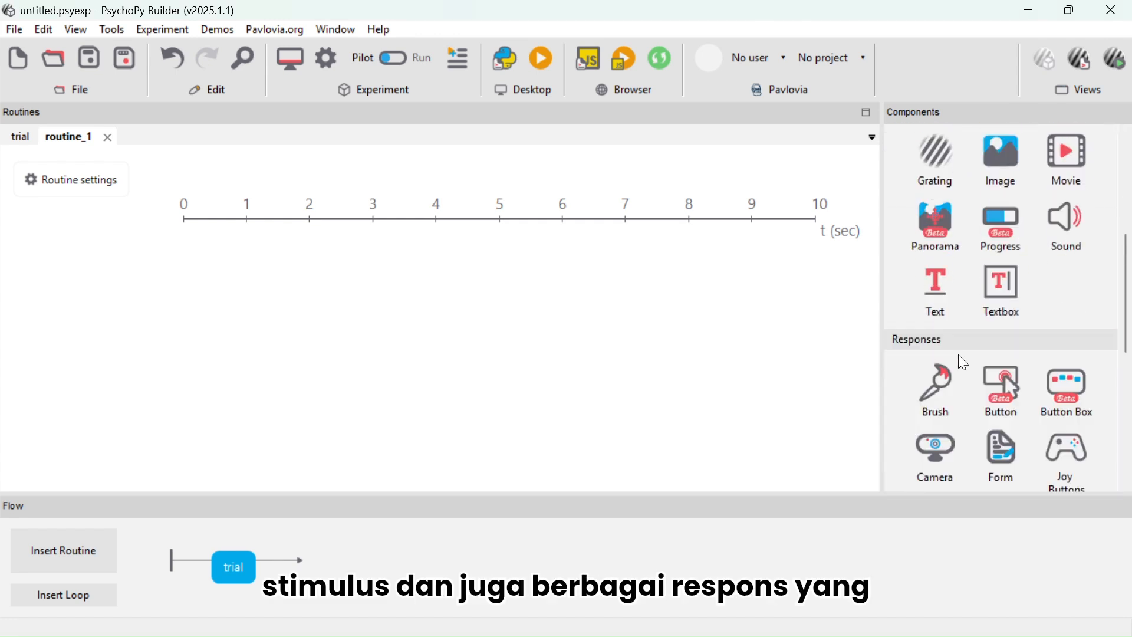
scroll(979, 361, "down", 5)
scroll(979, 359, "up", 5)
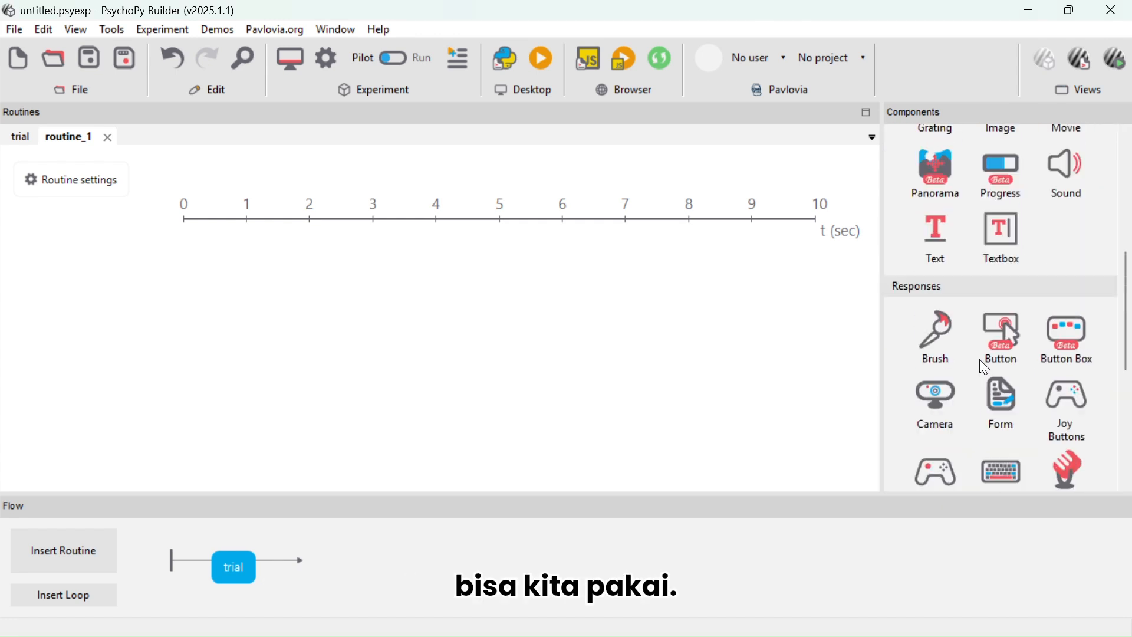
scroll(958, 320, "up", 3)
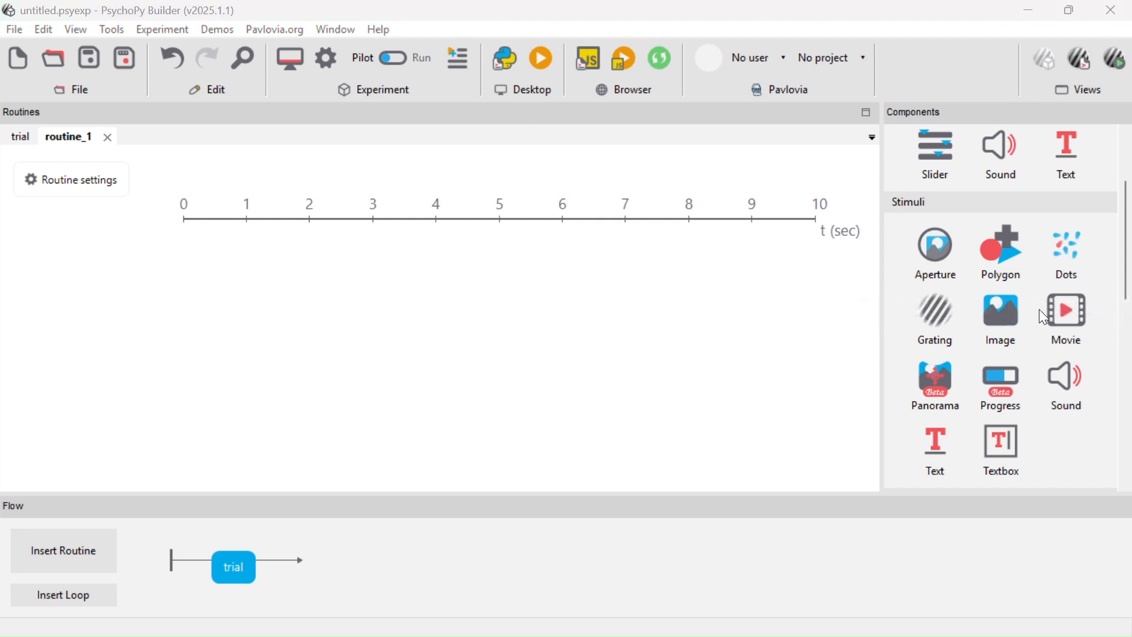
scroll(1040, 311, "down", 2)
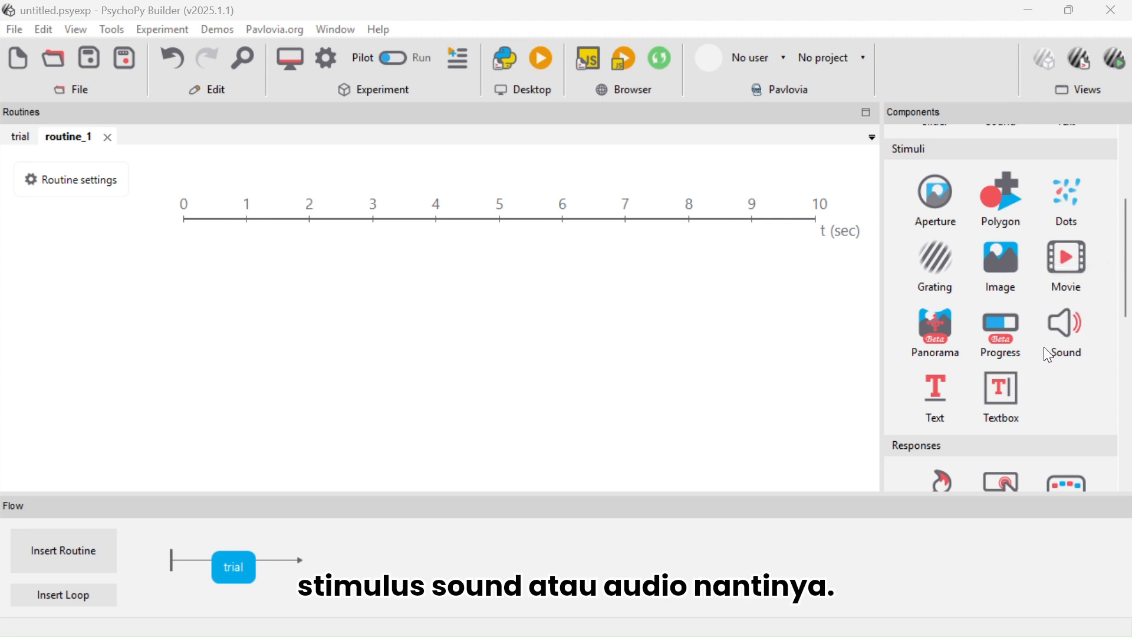
scroll(1045, 349, "down", 1)
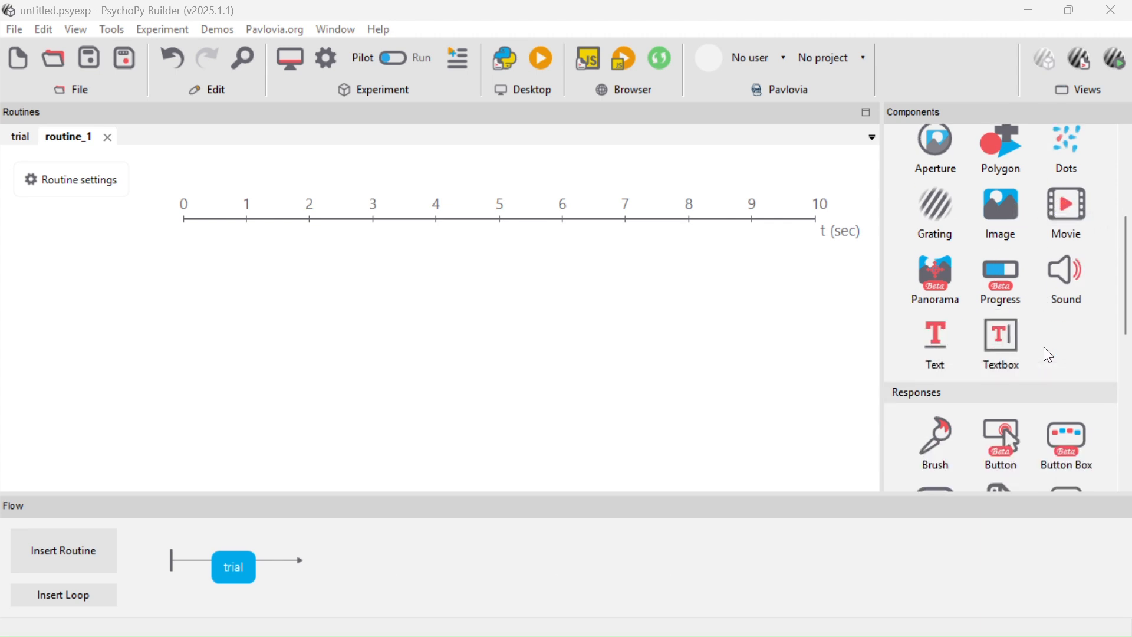
scroll(1045, 351, "down", 4)
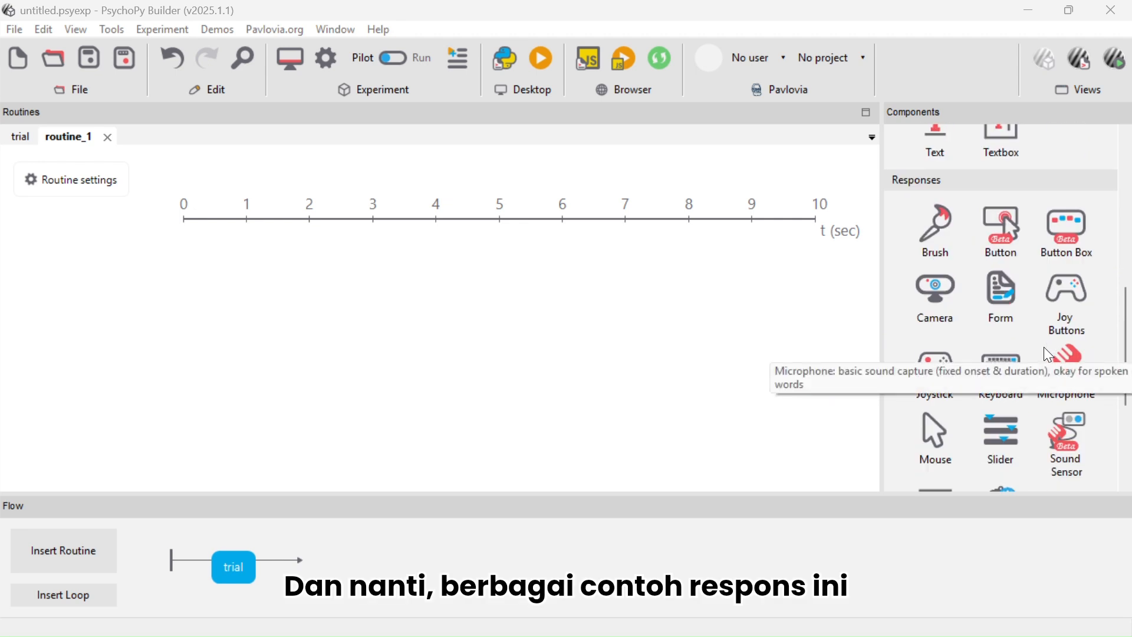
scroll(1048, 354, "down", 1)
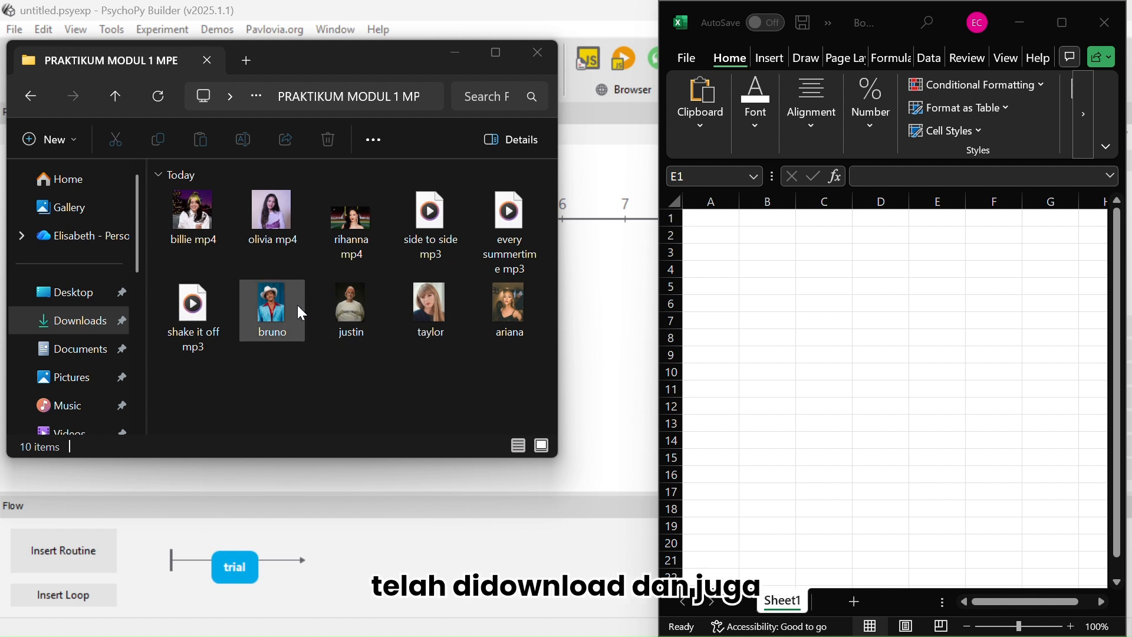
Switch to Excel and enter the column header gambar in cell A1
left_click(690, 216)
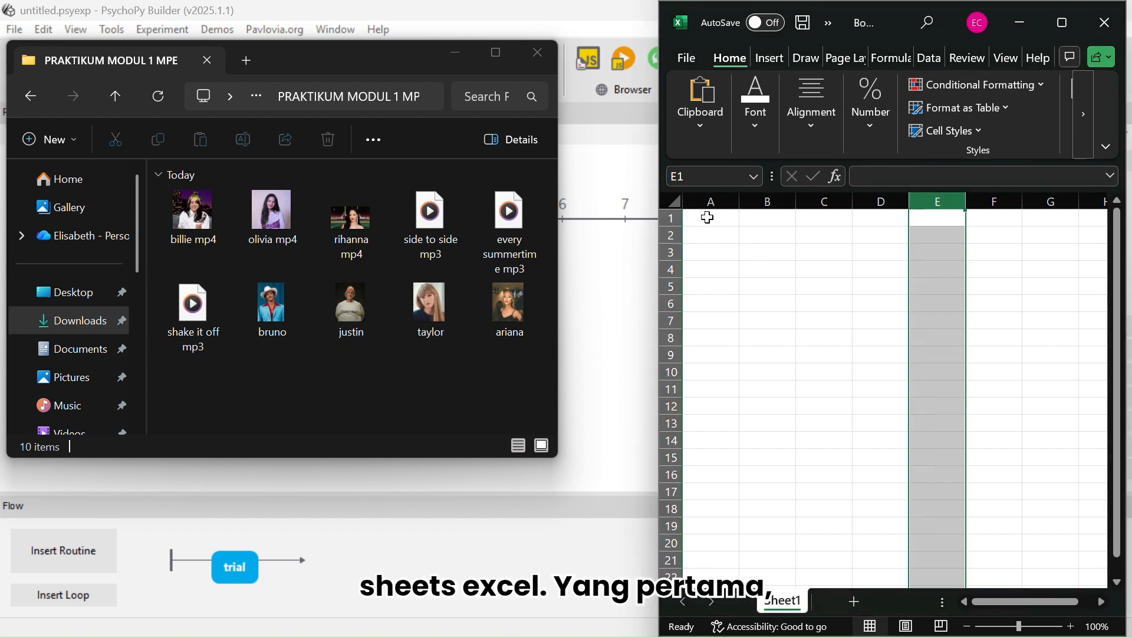
left_click(714, 219)
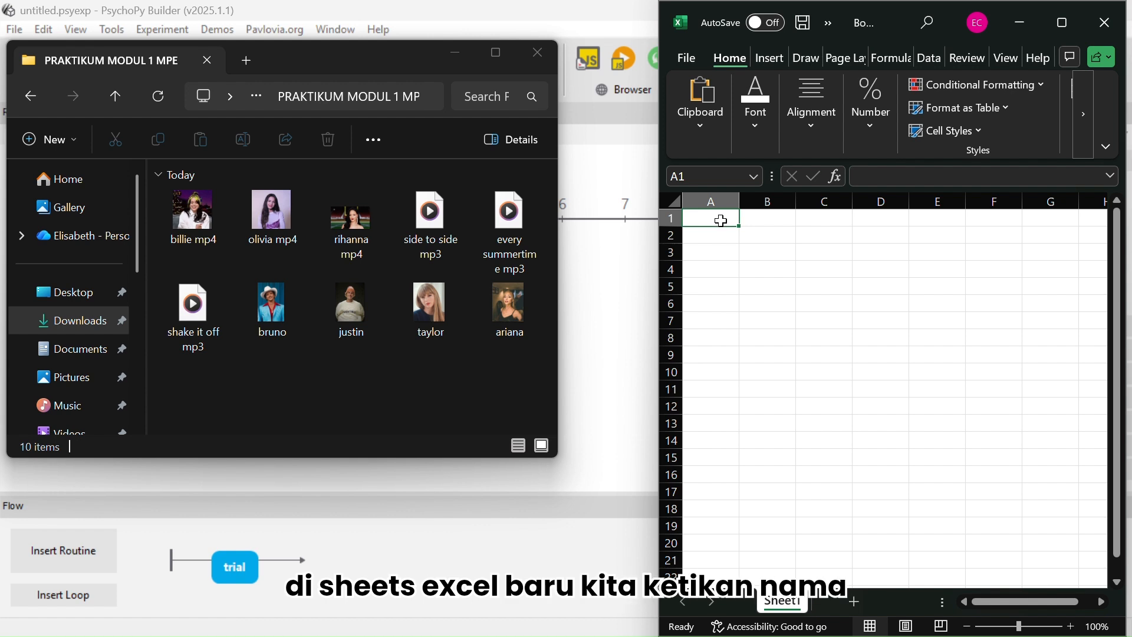
type("ga,")
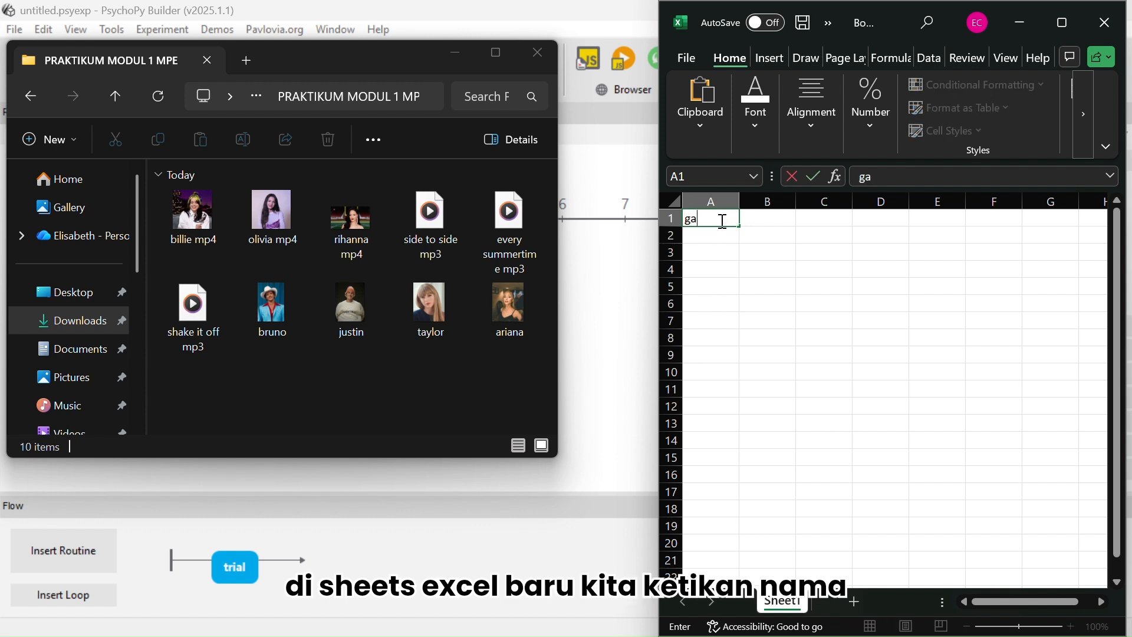
key("BackSpace")
type("mbar")
key("Return")
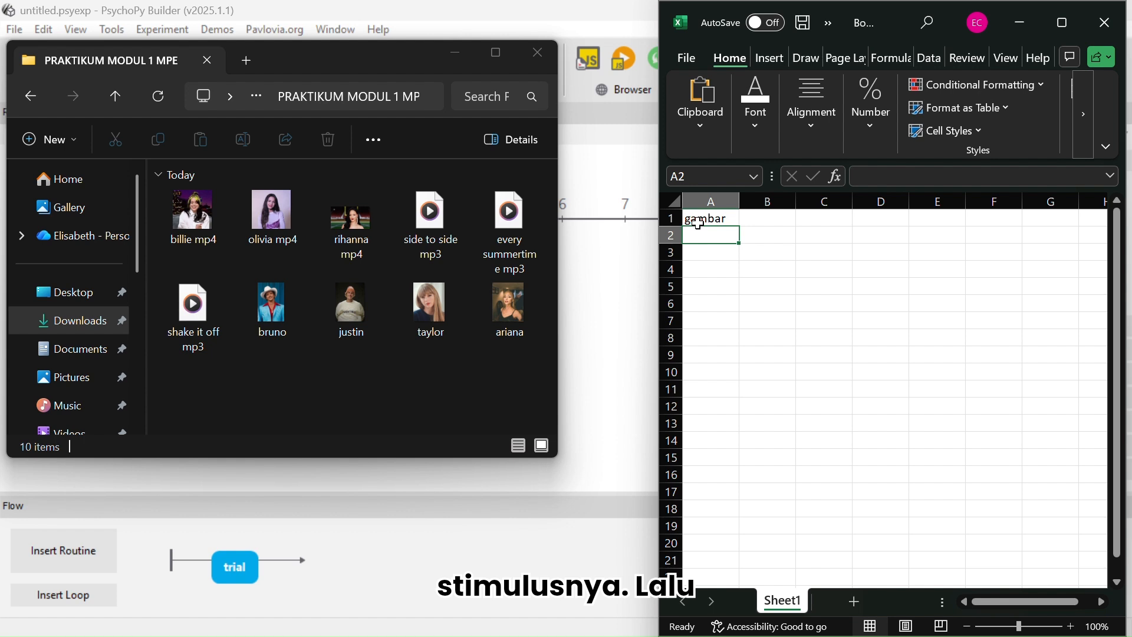
Copy the file path of ariana.jpg and paste it into cell A2
left_click(492, 310)
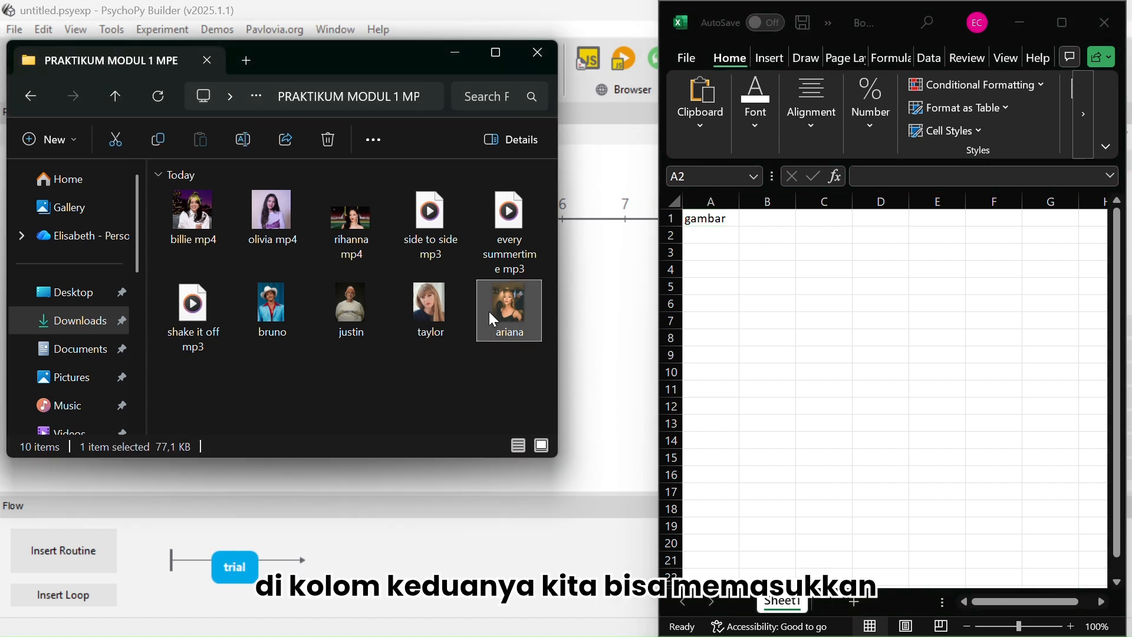
right_click(491, 312)
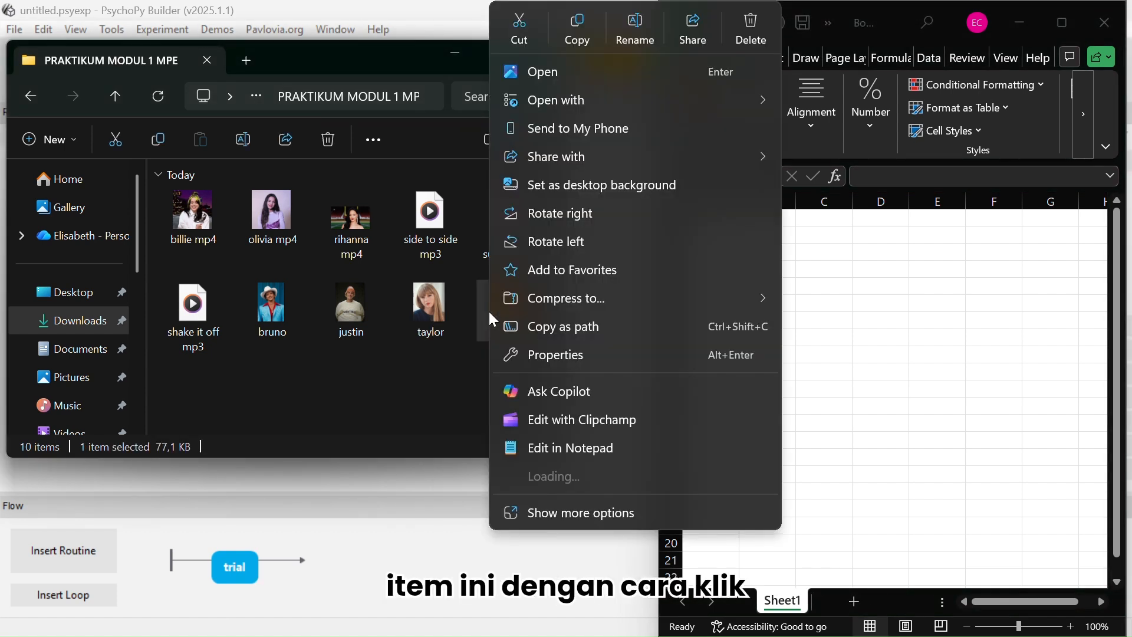
left_click(536, 331)
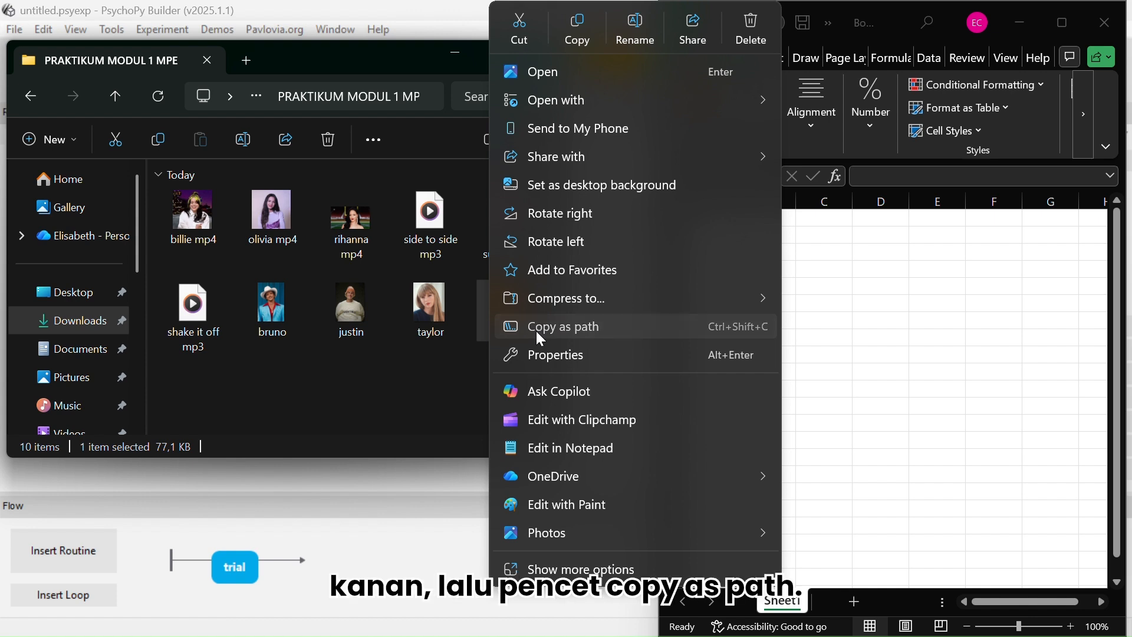
left_click(698, 233)
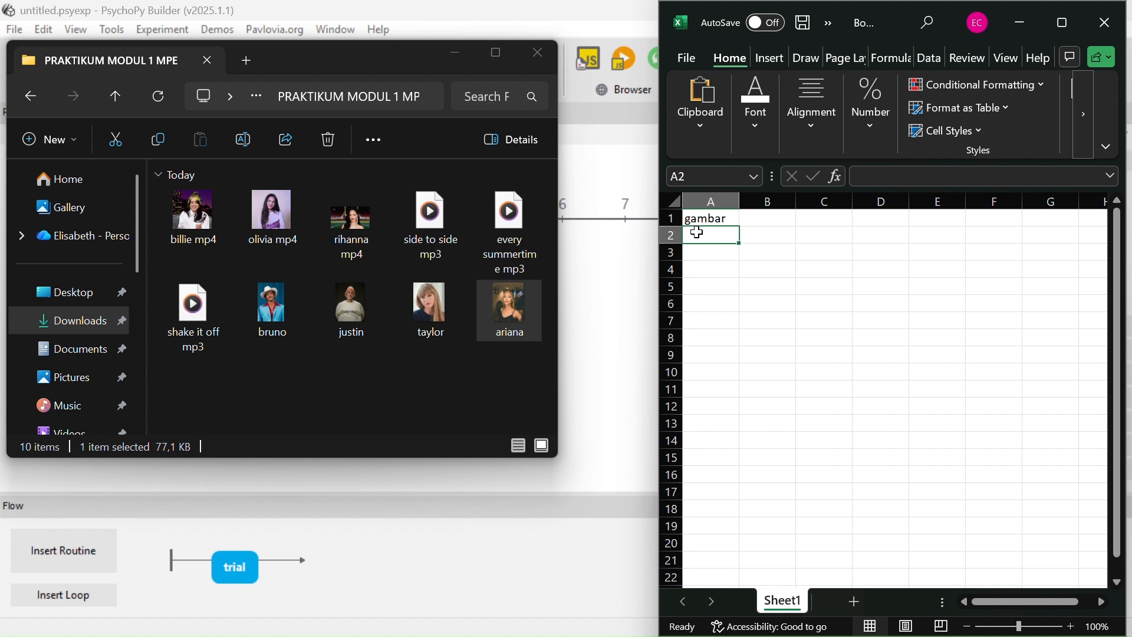
key("ctrl+v")
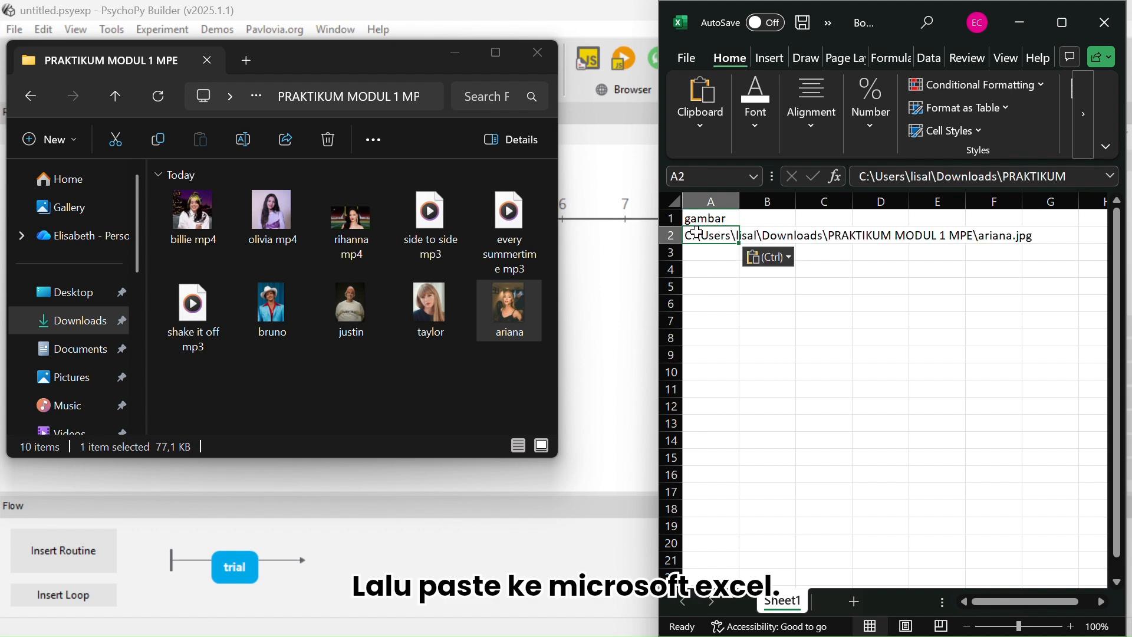
key("Return")
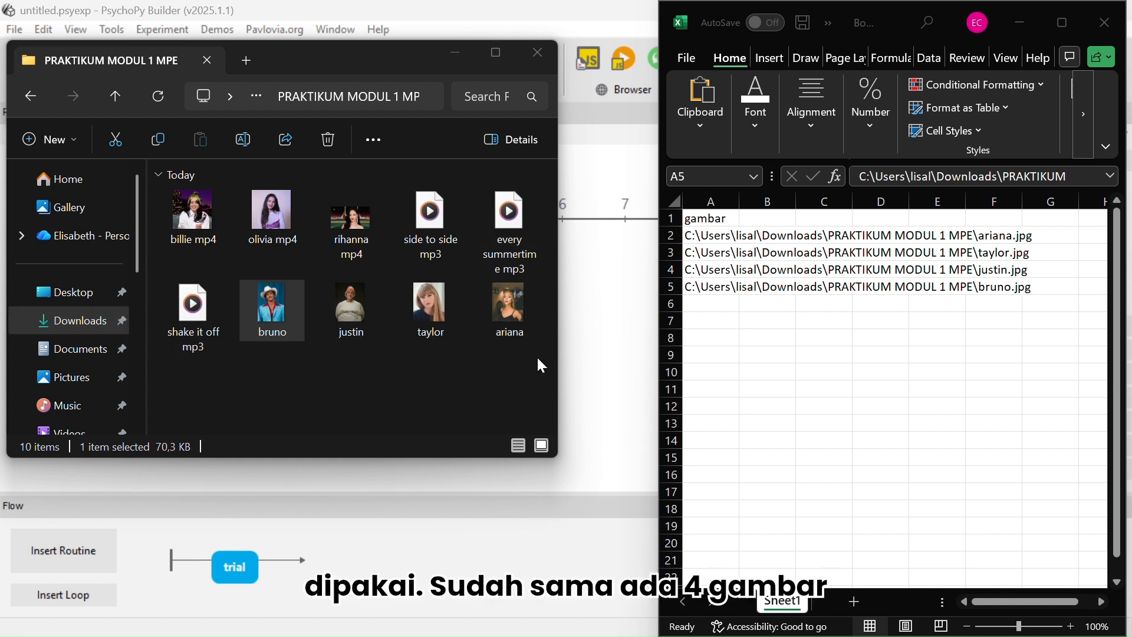
Save the workbook as STIMULUS_GAMBAR in the PRAKTIKUM MODUL 1 MPE folder under Downloads
left_click(821, 361)
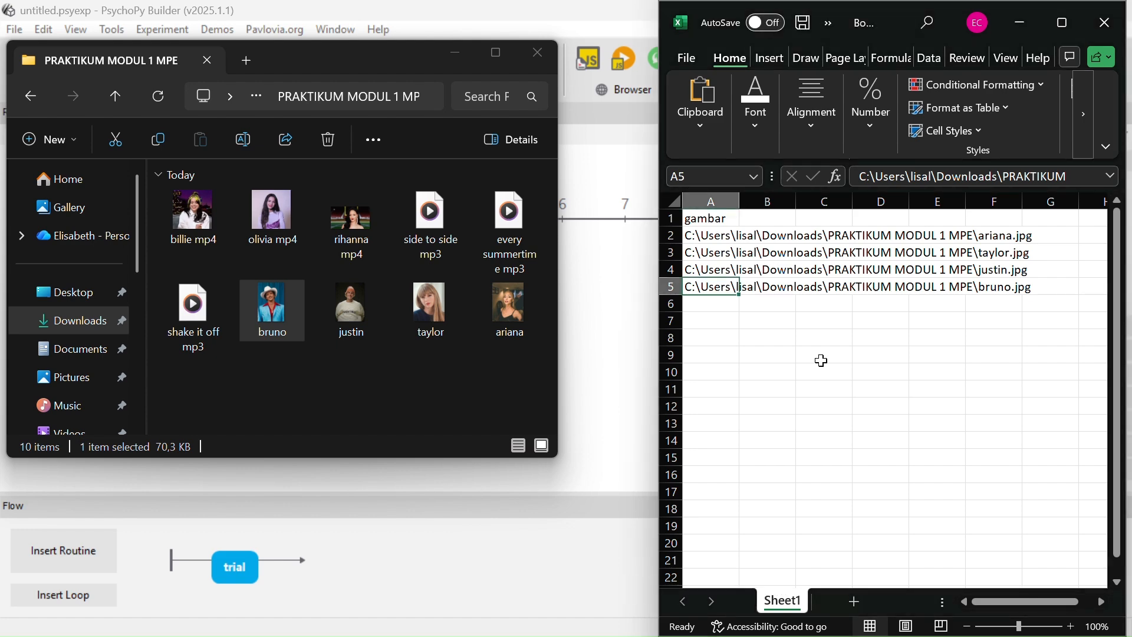
key("ctrl+s")
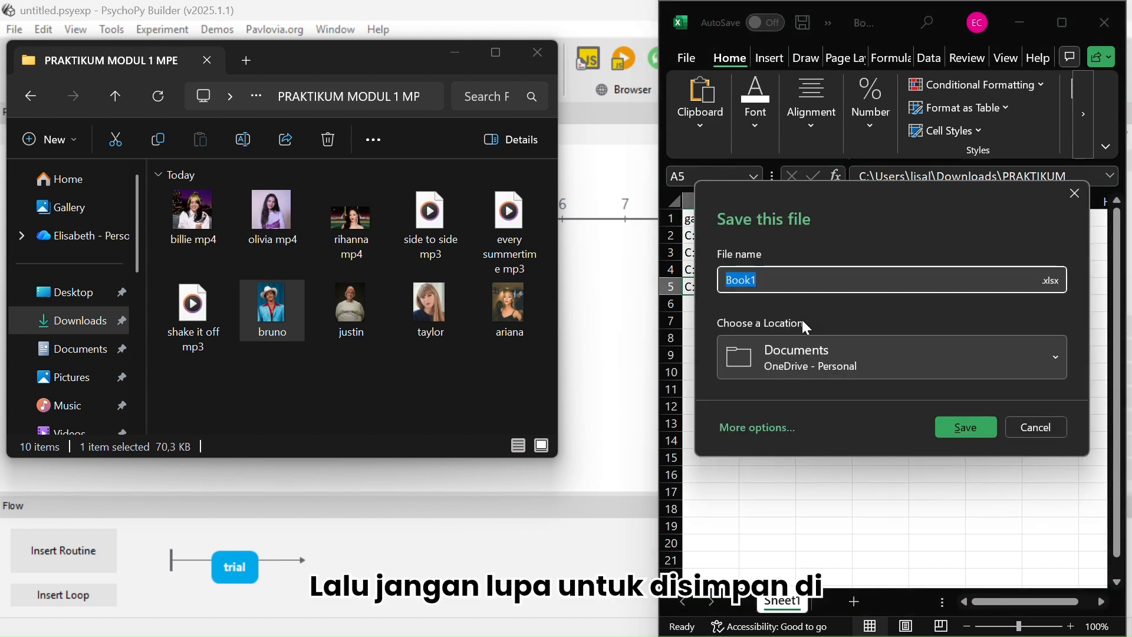
left_click(759, 429)
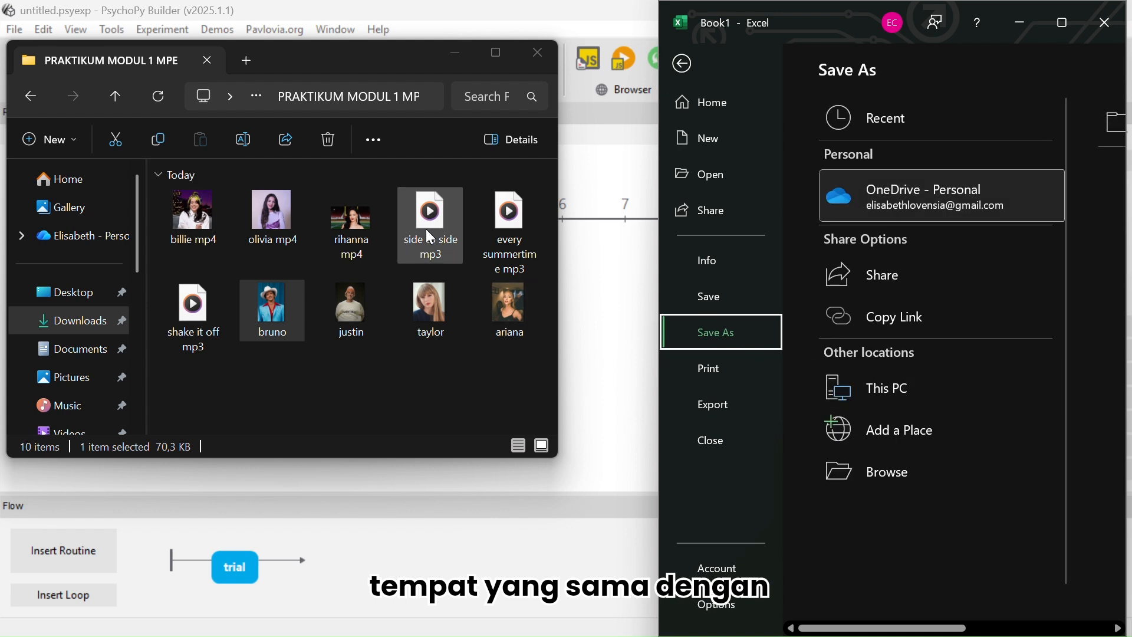
left_click(915, 392)
double_click(912, 391)
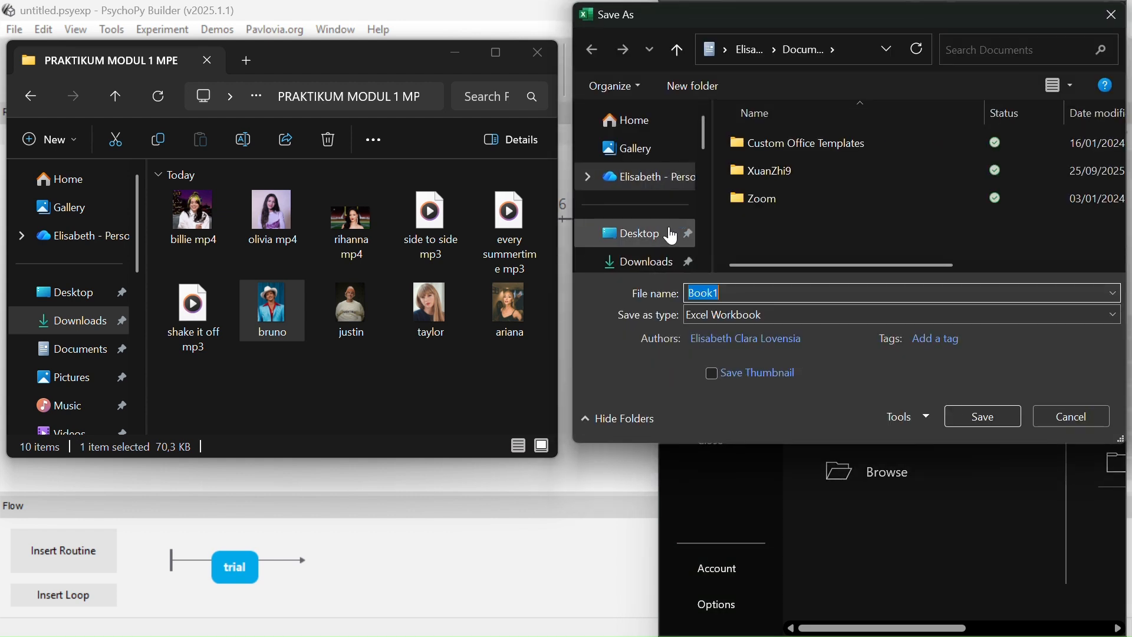
scroll(640, 230, "down", 1)
left_click(643, 228)
double_click(776, 183)
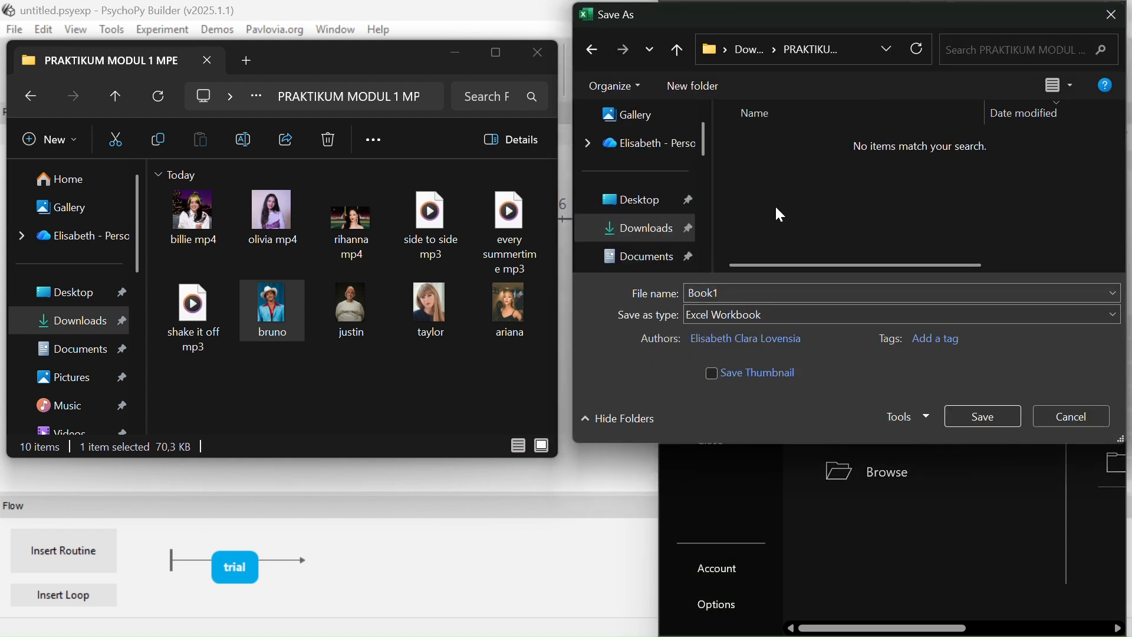
double_click(704, 295)
type("STI")
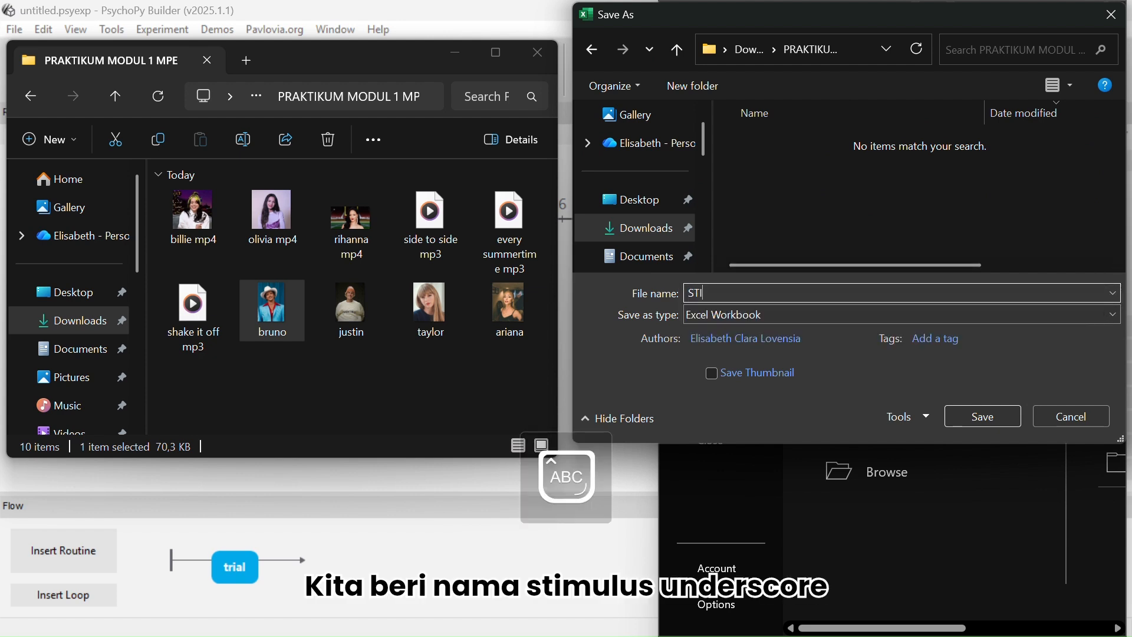
type("MULUS_")
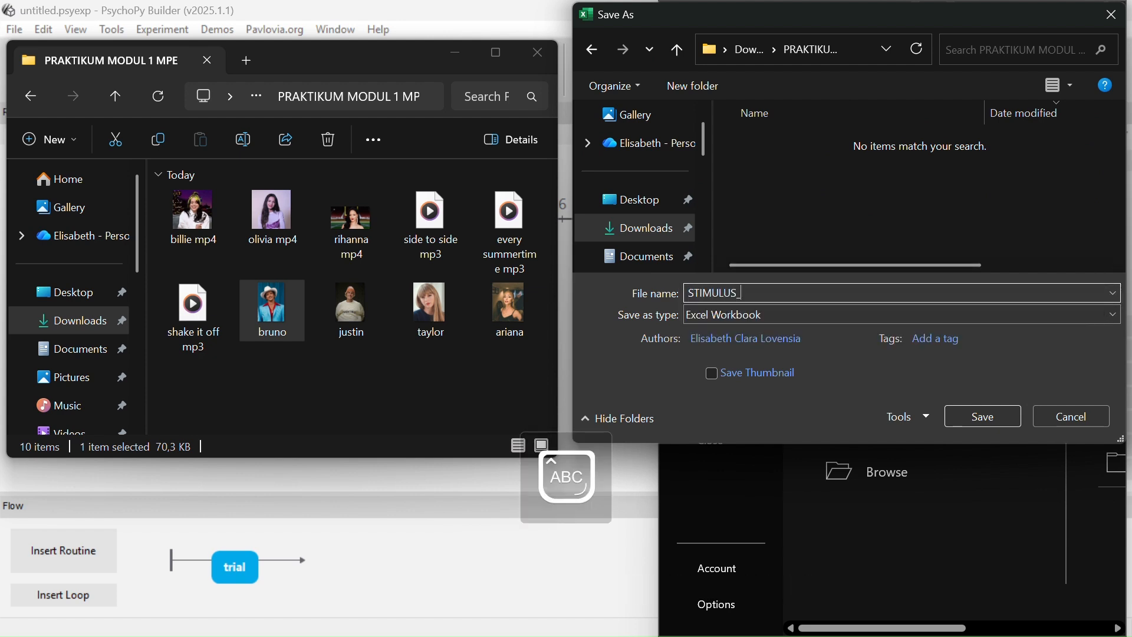
type("GAMBAR")
key("Return")
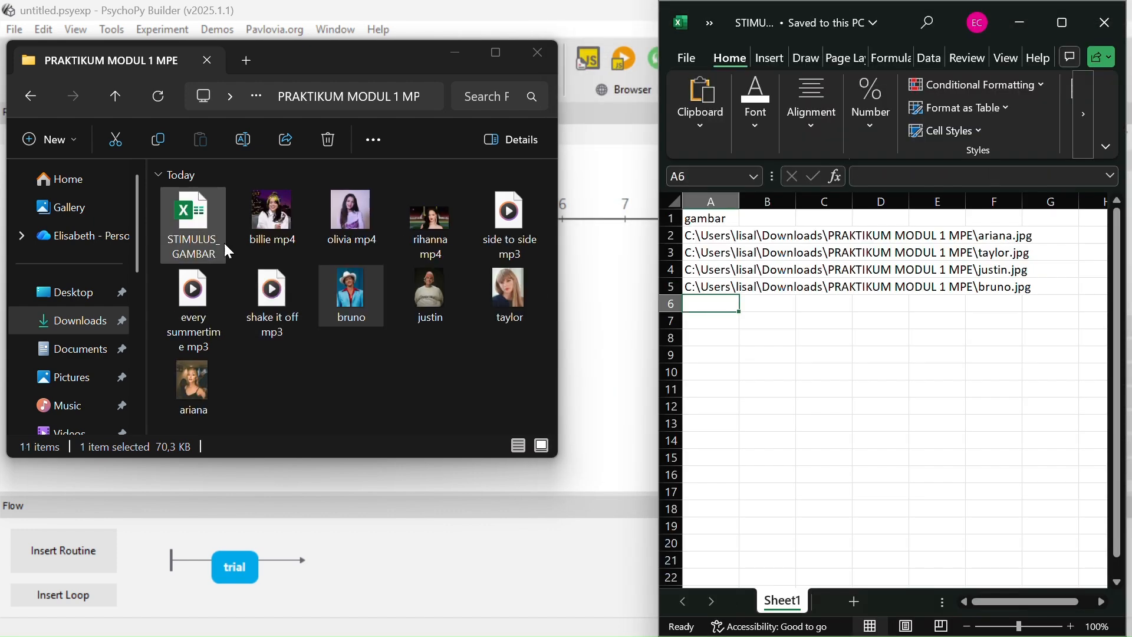
Open a new blank Excel workbook and resize its window to fill the right half
left_click(693, 57)
double_click(886, 153)
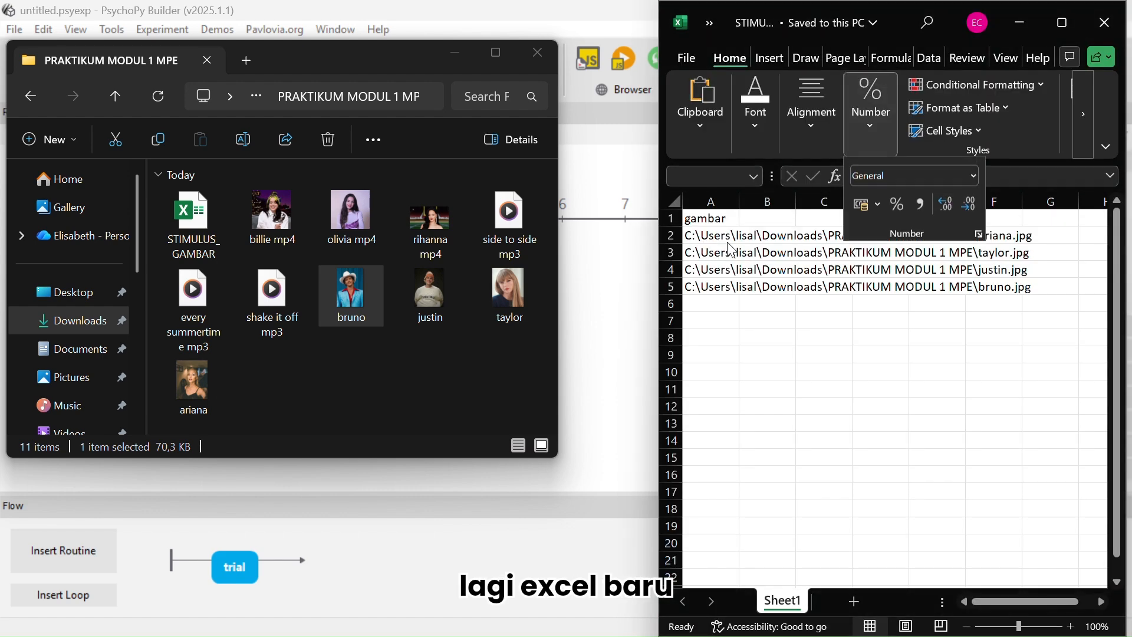
left_click_drag(285, 67, 901, 27)
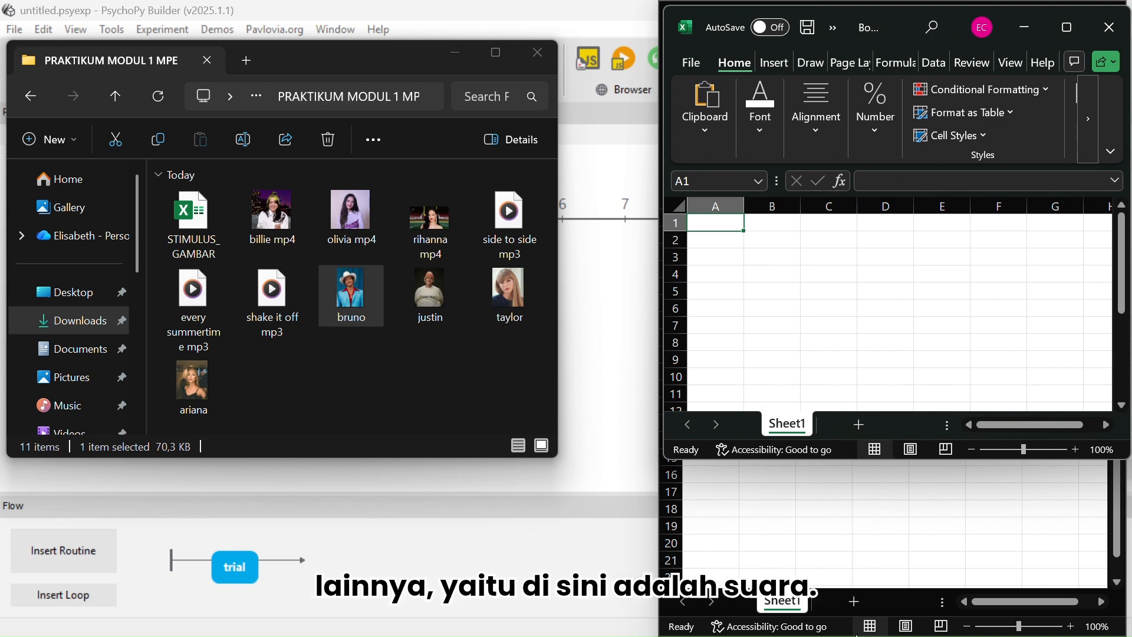
left_click_drag(852, 462, 852, 634)
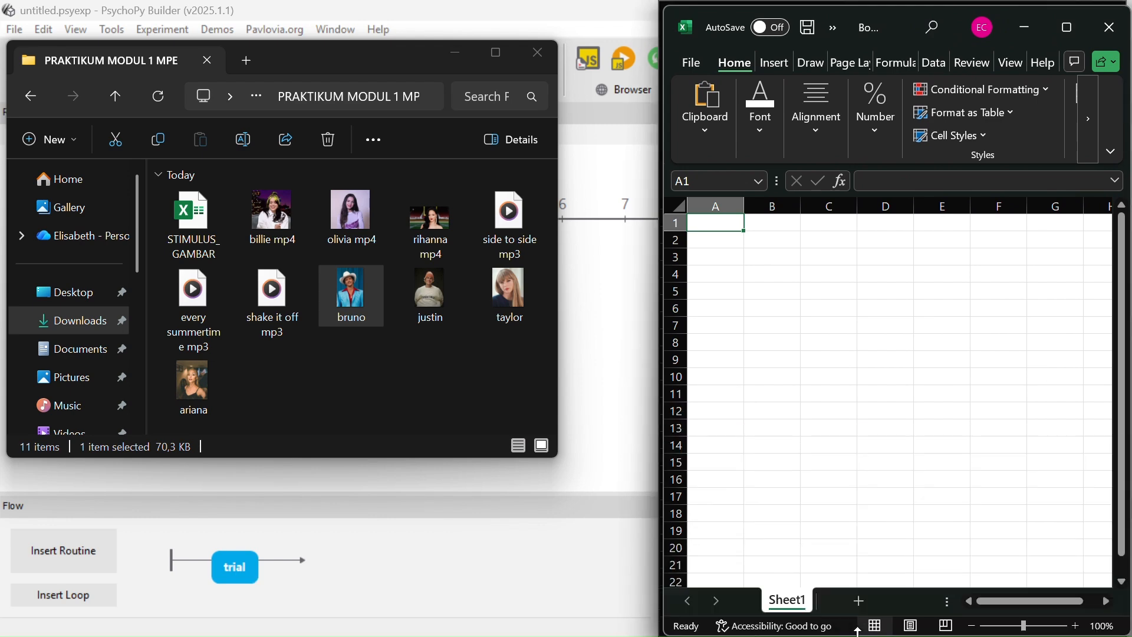
Enter the column header suara in cell A1 of the new workbook
type("SA")
key("BackSpace")
key("BackSpace")
key("Caps_Lock")
type("suara")
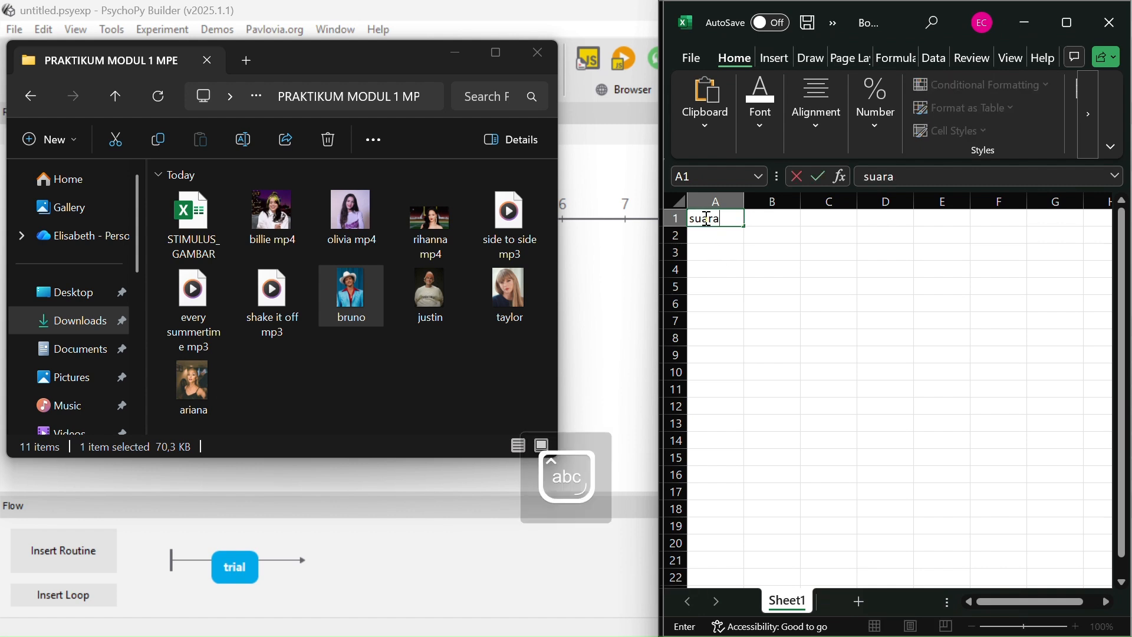
key("Return")
Copy the file path of shake it off mp3 and paste it into cell A2
left_click(289, 295)
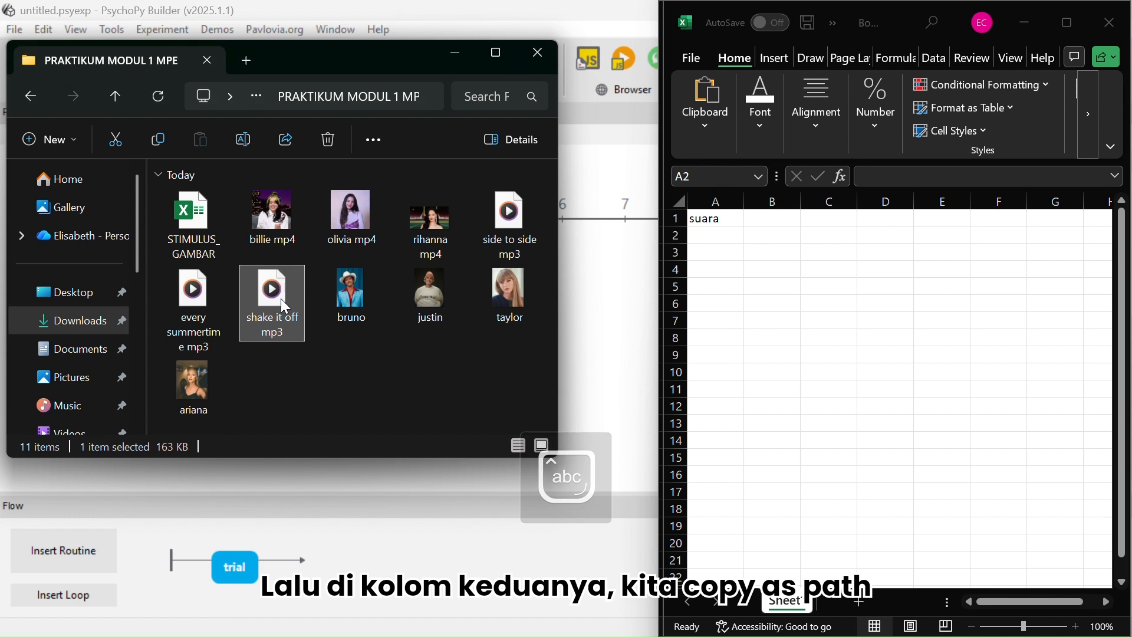
right_click(281, 299)
left_click(399, 423)
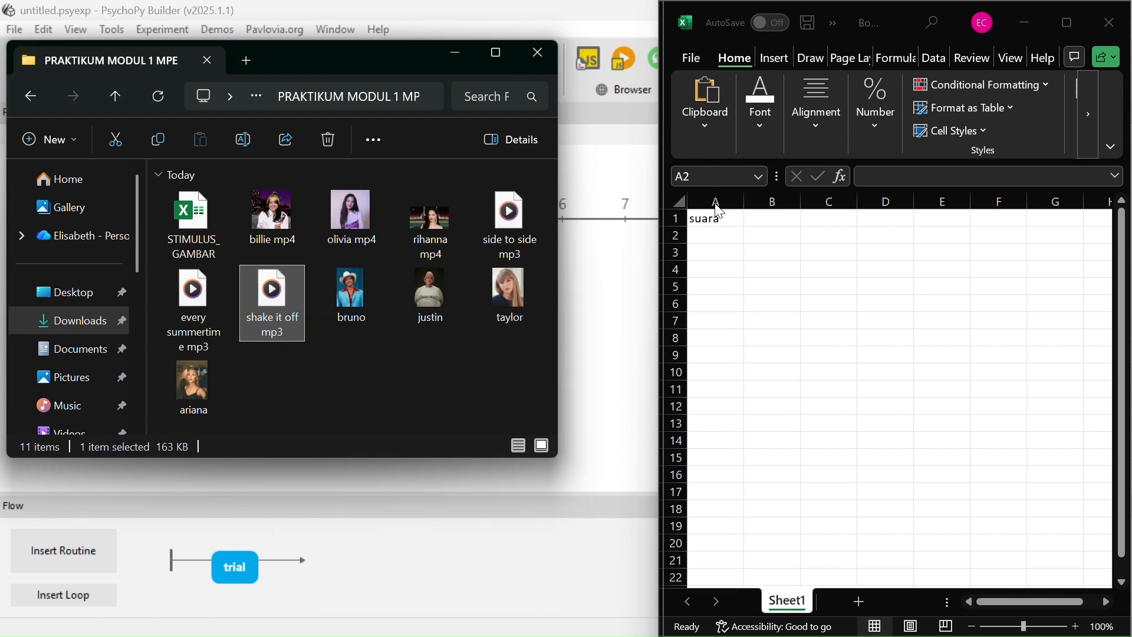
left_click(705, 239)
key("ctrl+v")
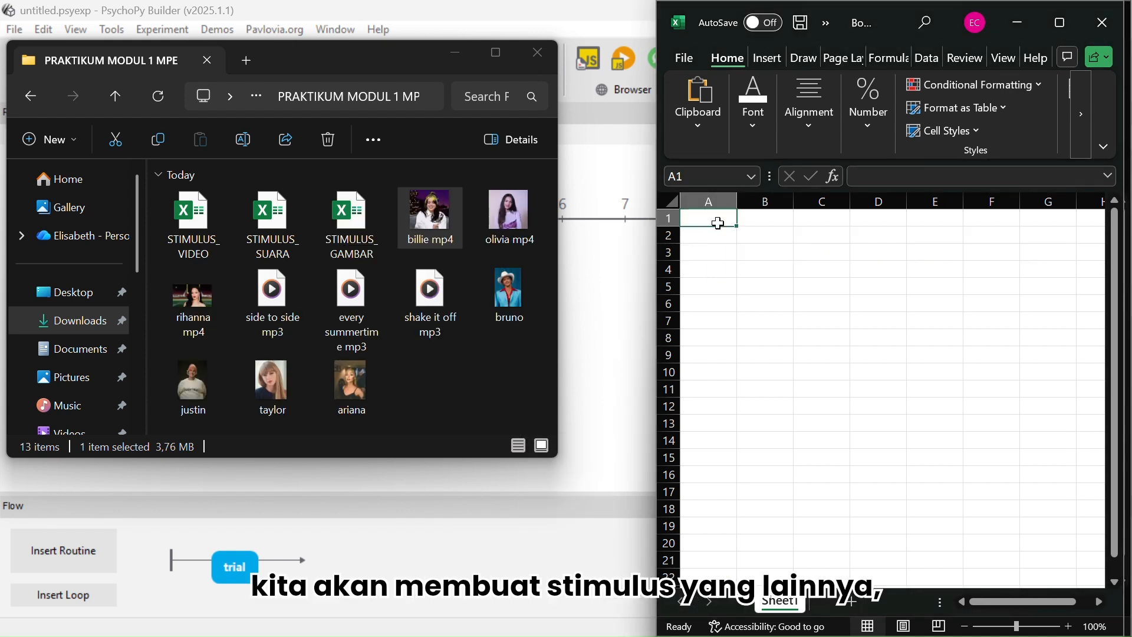
In another new workbook, enter the header teks in A1 and the names Shawn, SZA and Sab below it
double_click(718, 223)
type("teks")
key("Return")
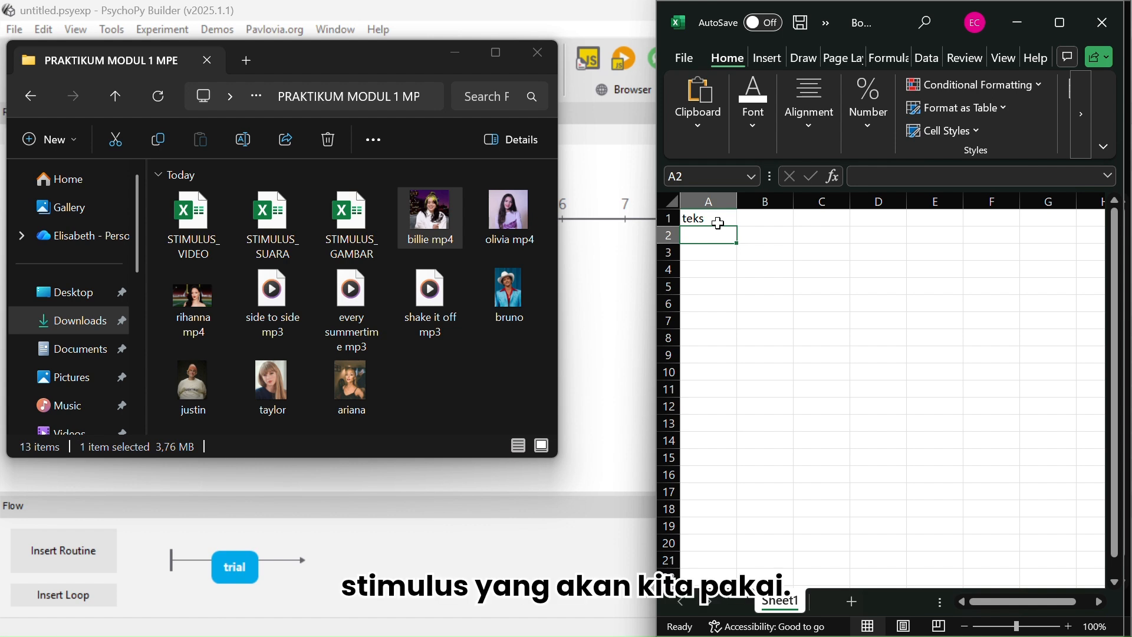
type("Shawn")
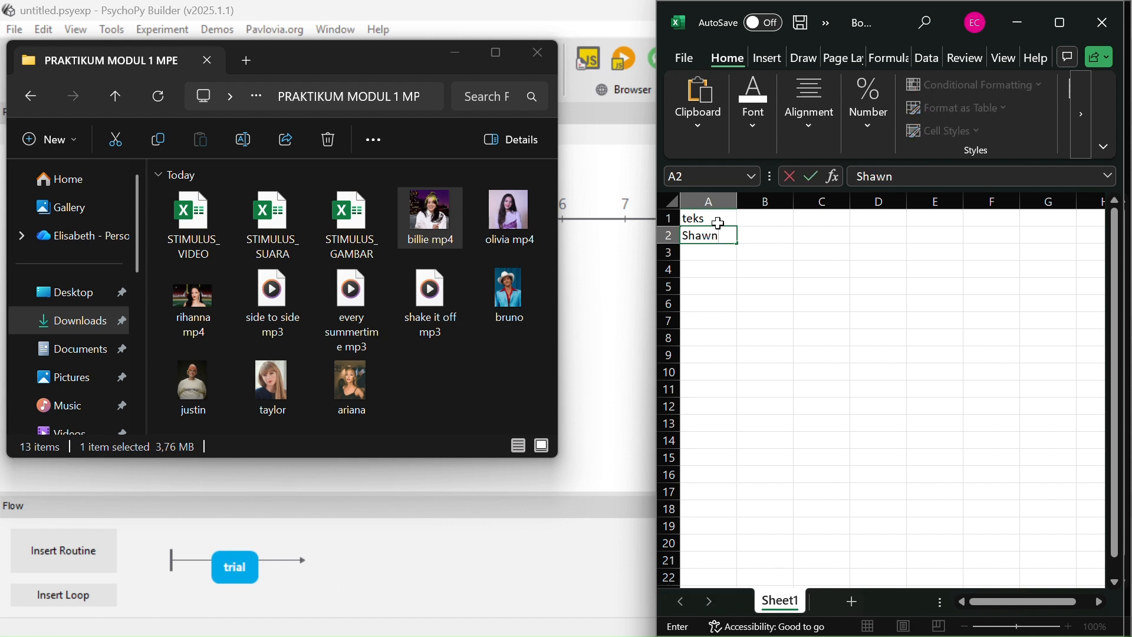
key("Return")
type("SZA")
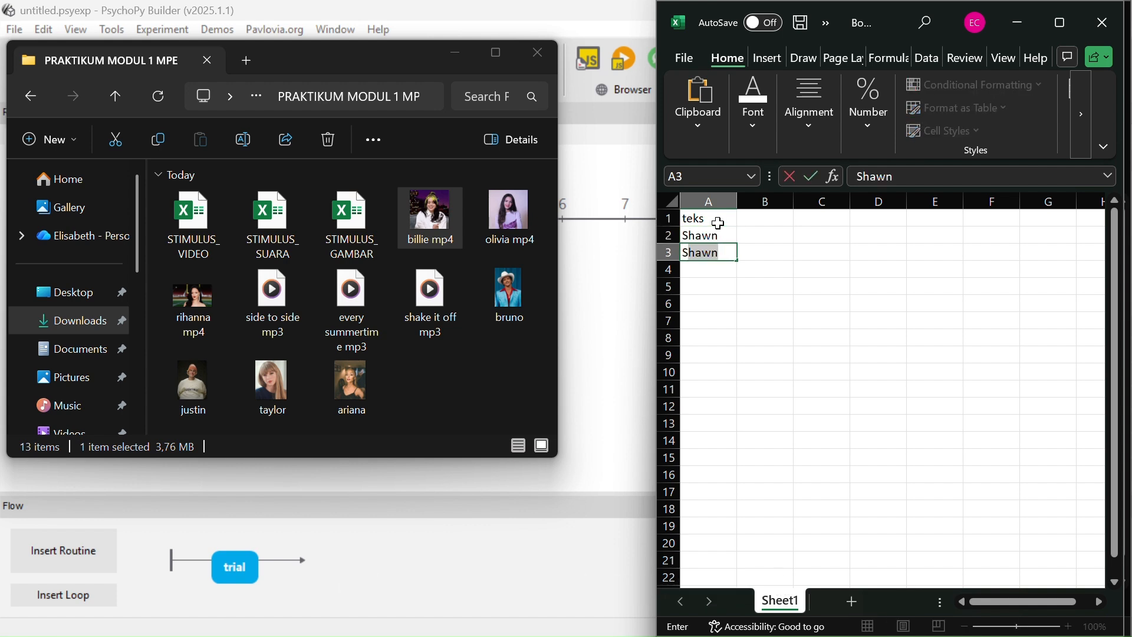
key("Return")
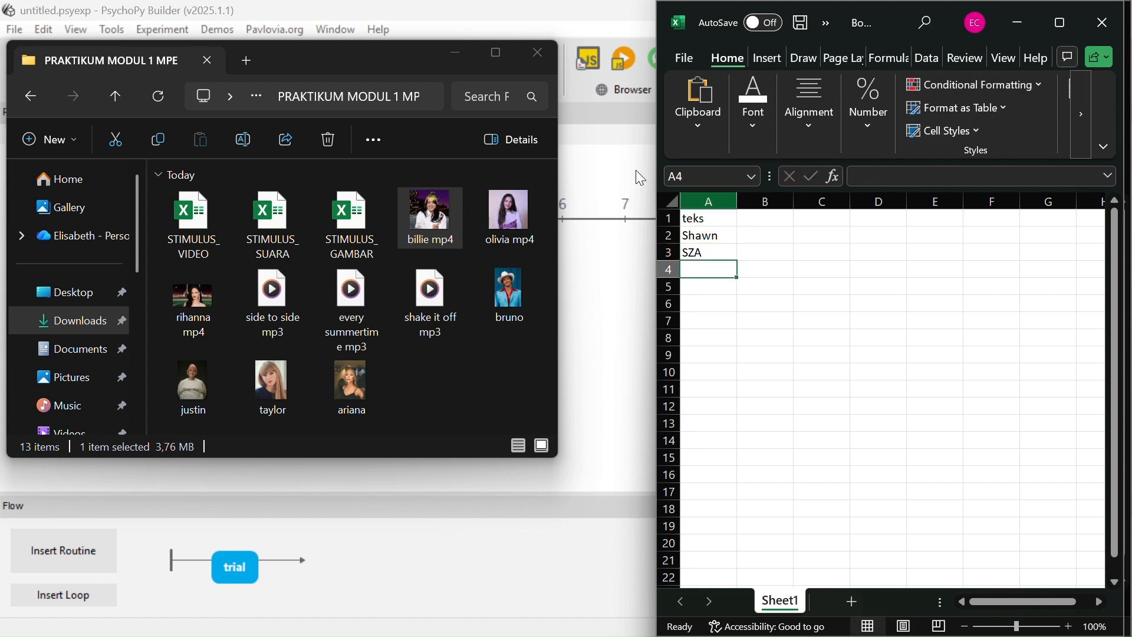
left_click(717, 271)
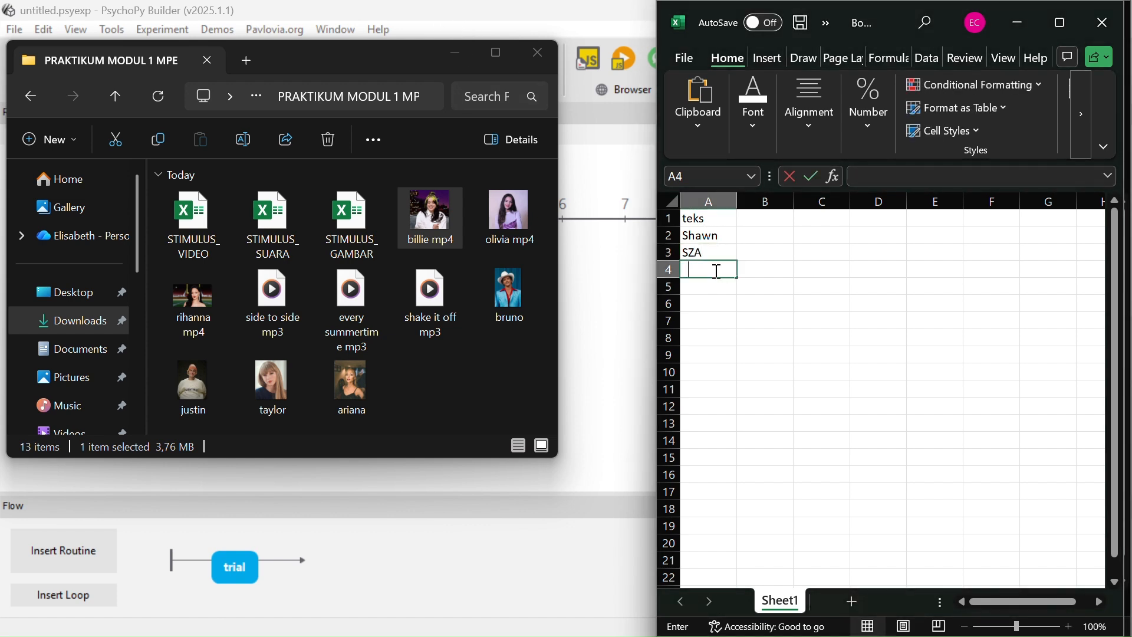
type("Sab")
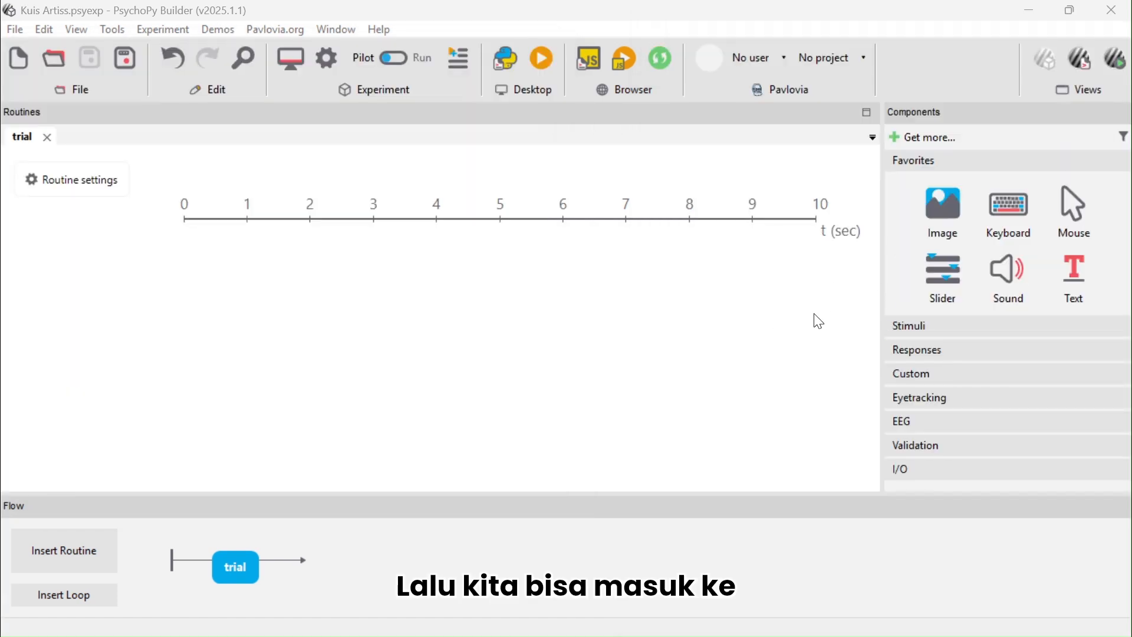
Rename the trial routine in the flow to opening_1
left_click(918, 327)
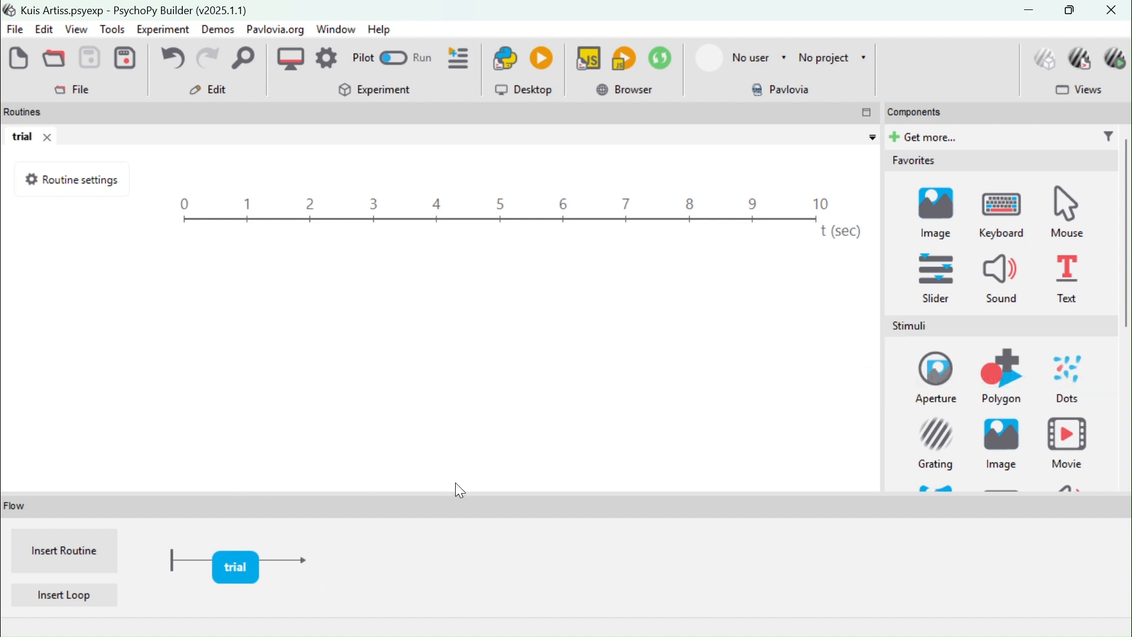
right_click(238, 563)
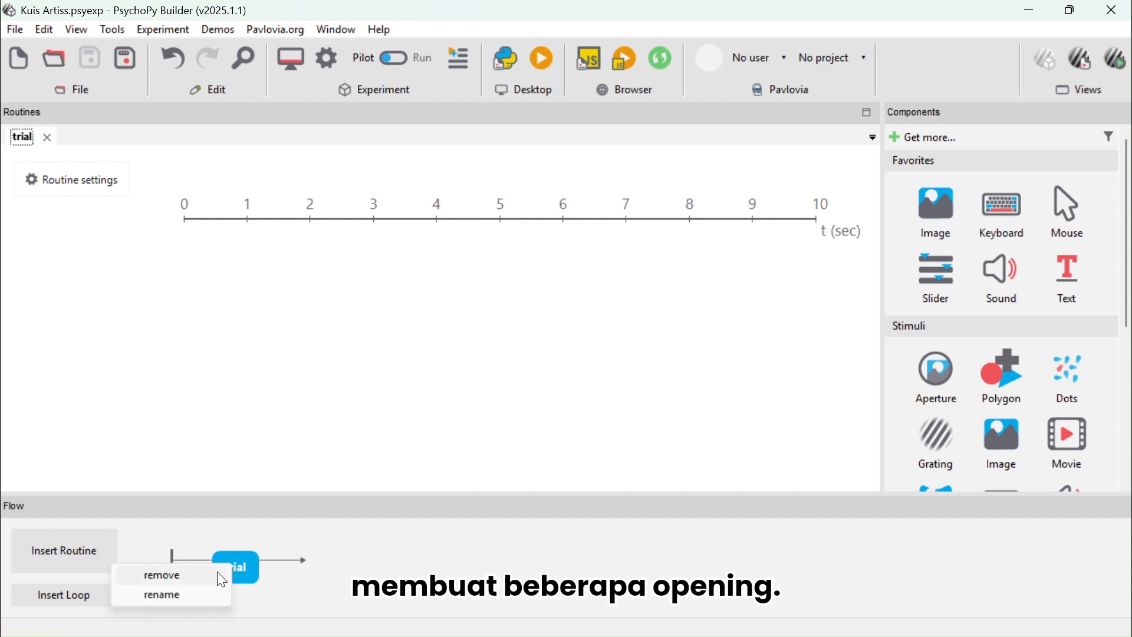
left_click(186, 597)
type("opening")
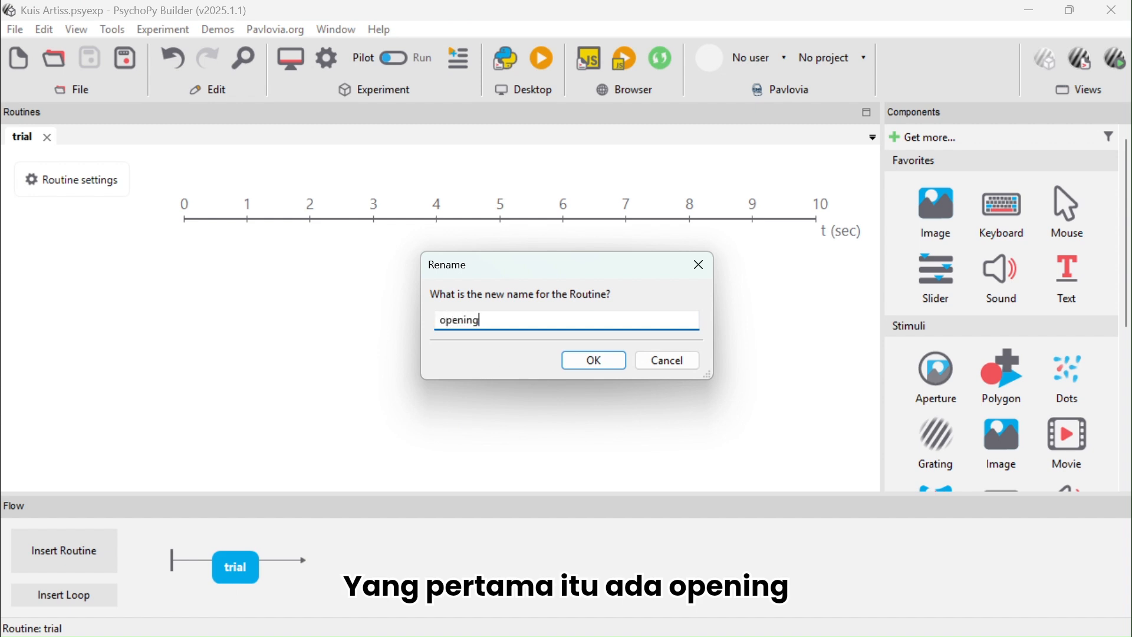
type("_1")
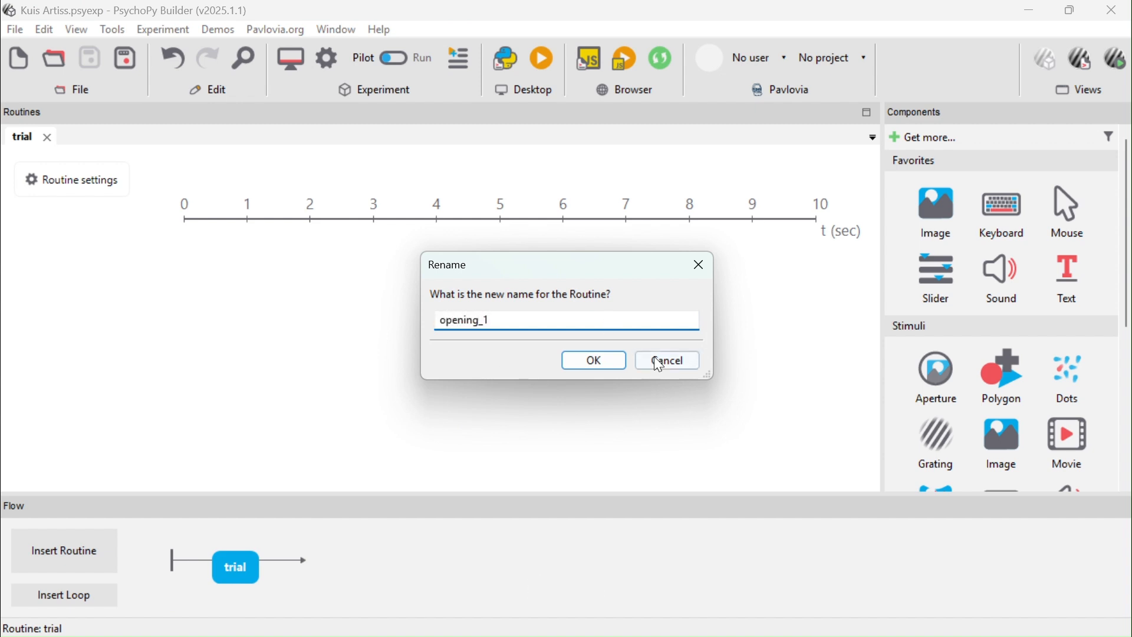
left_click(571, 361)
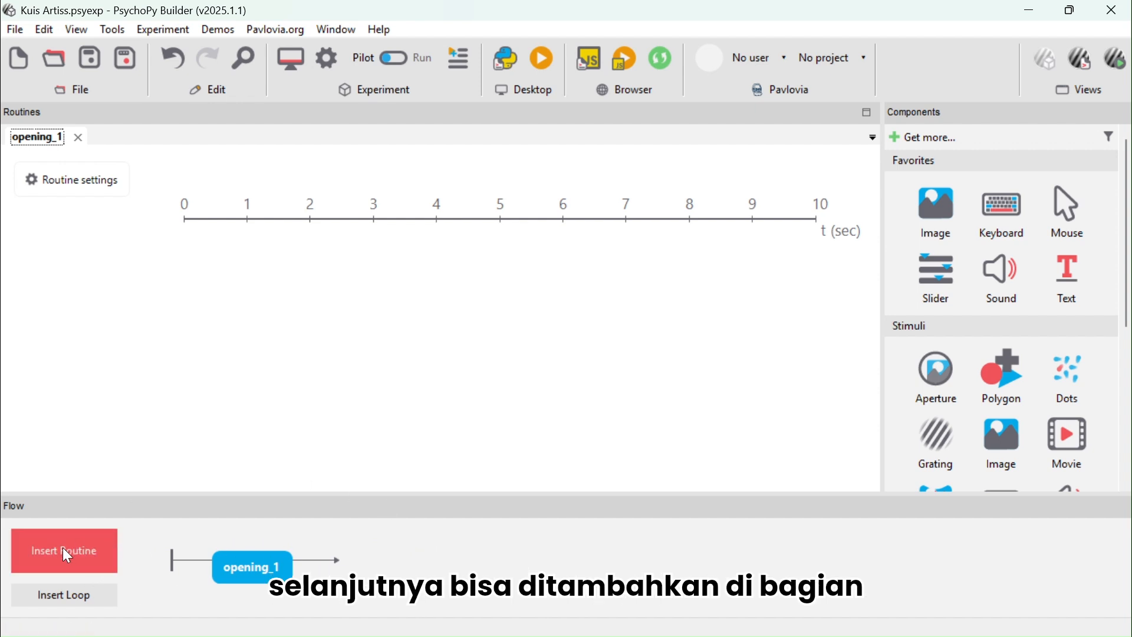
Insert a new routine named opening_2 into the flow after opening_1
left_click(44, 552)
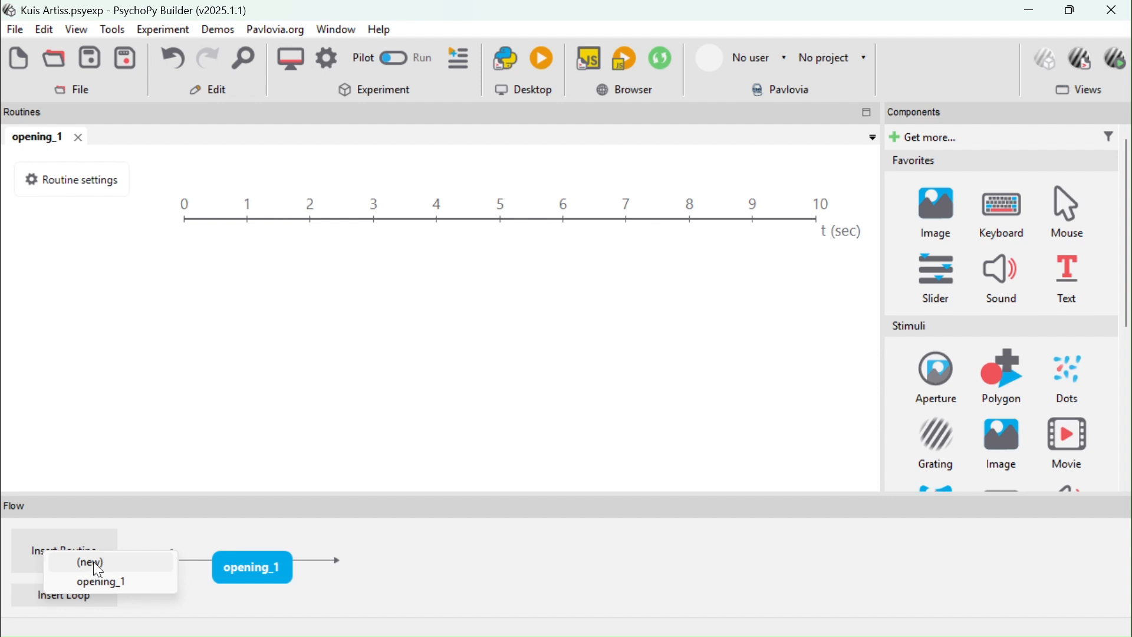
left_click(92, 564)
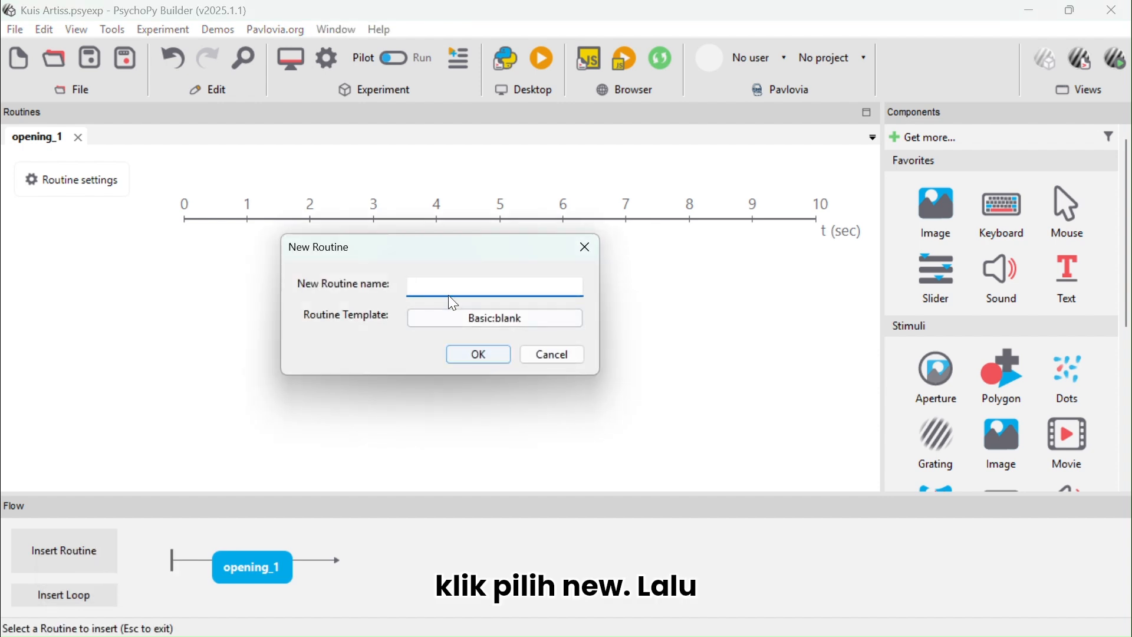
type("openi")
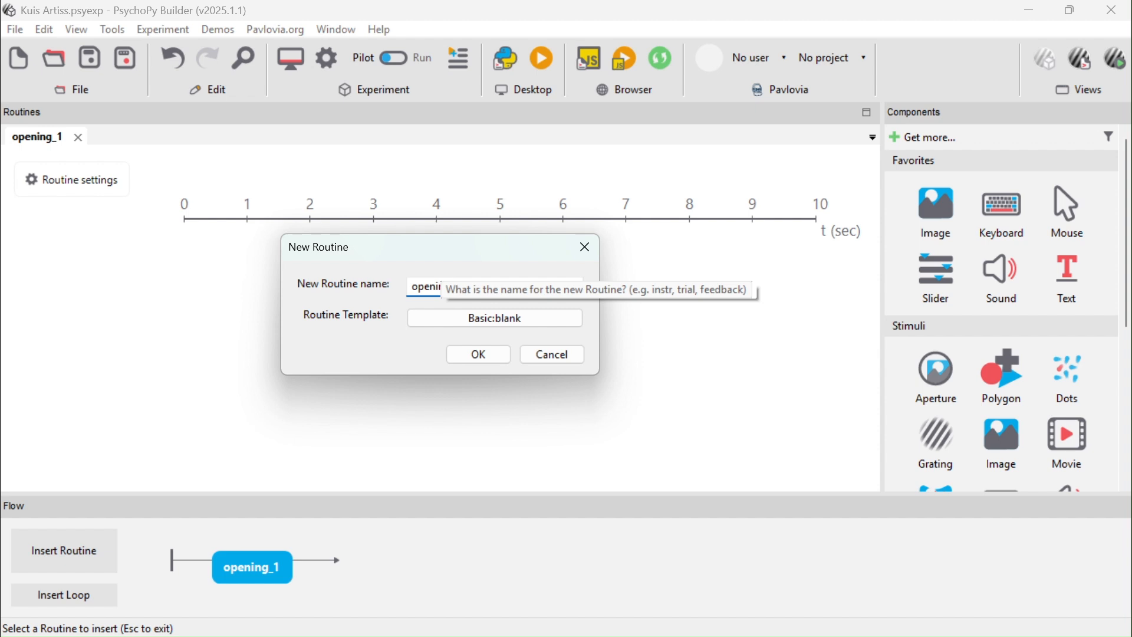
type("ng_2")
left_click(503, 358)
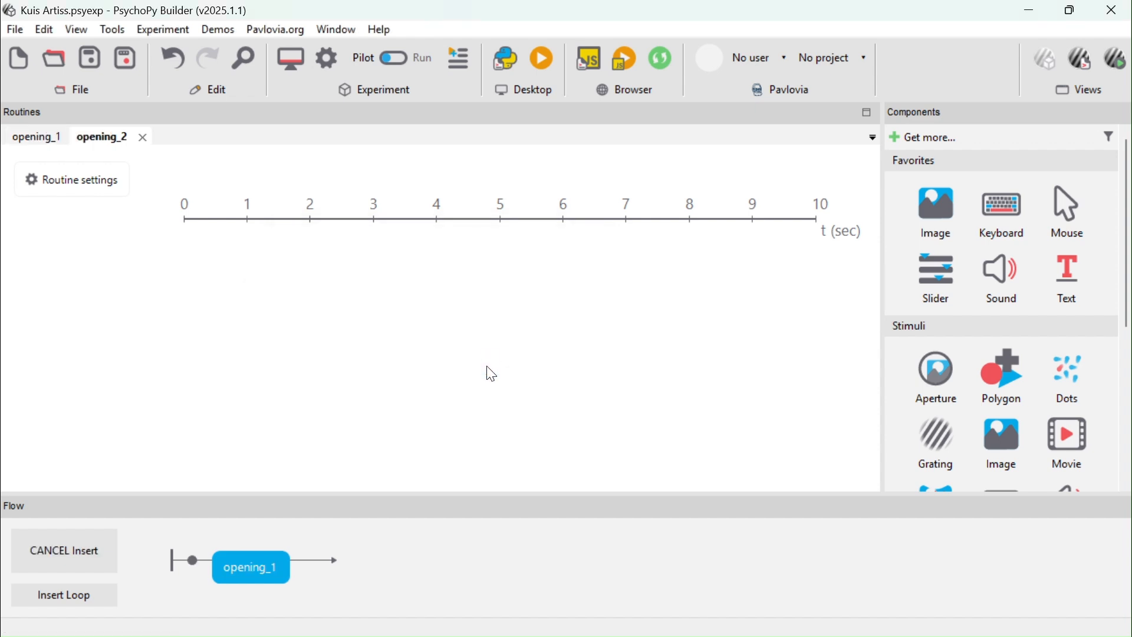
left_click(358, 557)
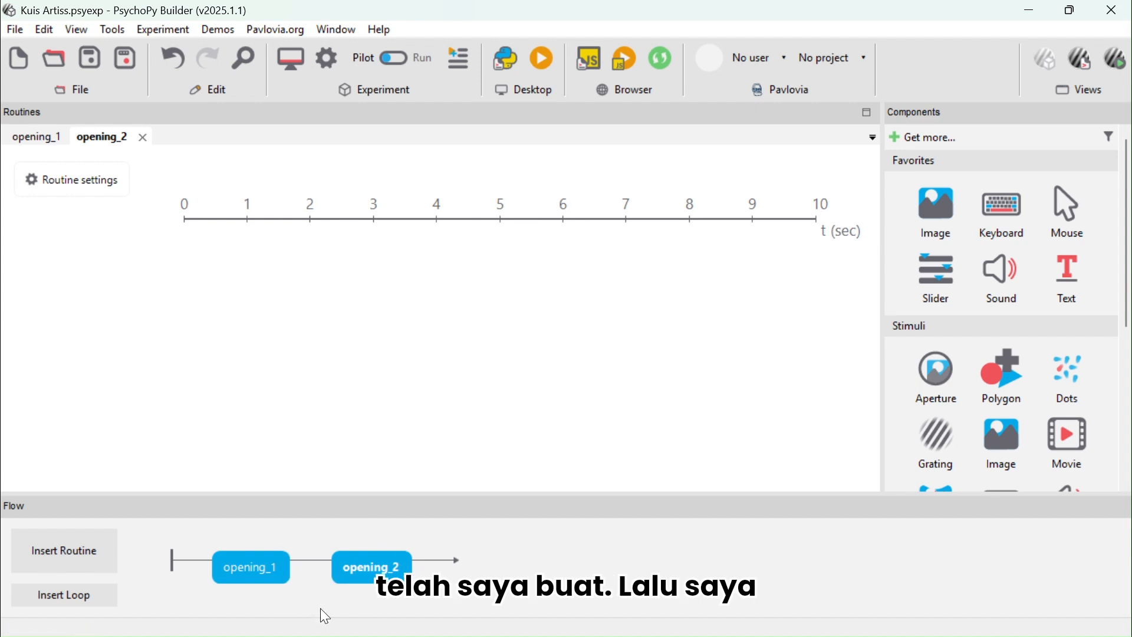
left_click(69, 558)
left_click(130, 569)
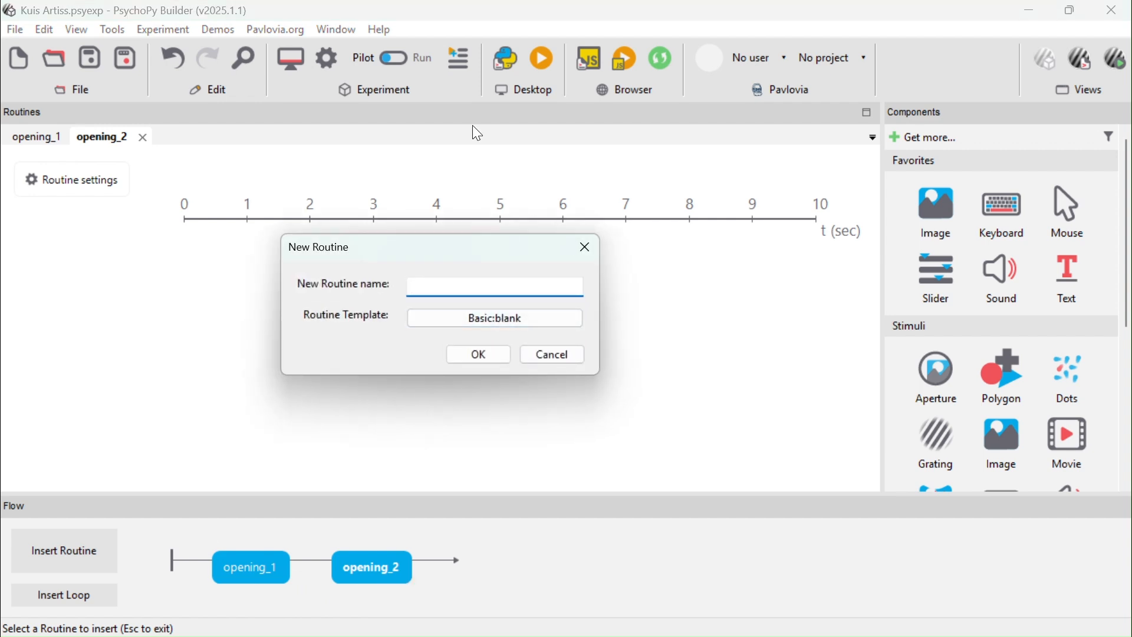
key("Escape")
Insert a new routine named routine_1 into the flow after opening_2
left_click(76, 565)
left_click(130, 583)
type("rout")
key("Return")
left_click(440, 561)
Insert a new routine named routine_2 at the end of the flow after routine_1
left_click(74, 545)
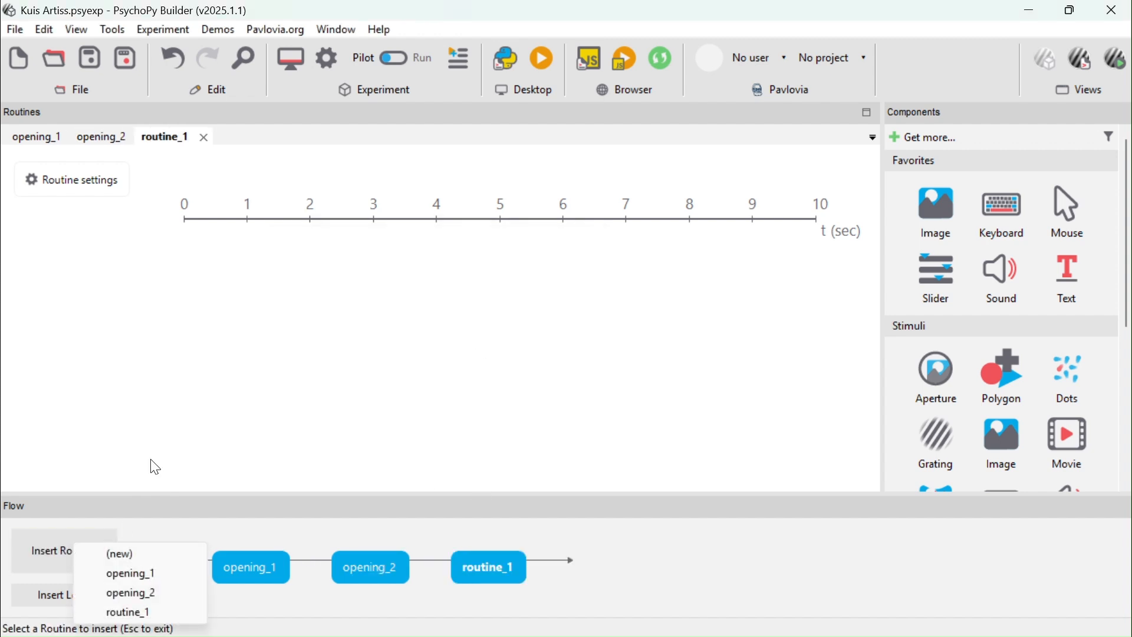
left_click(115, 550)
type("routine_2")
key("Return")
left_click(628, 565)
Insert a new routine named routine_3 into the flow after routine_2
left_click(70, 549)
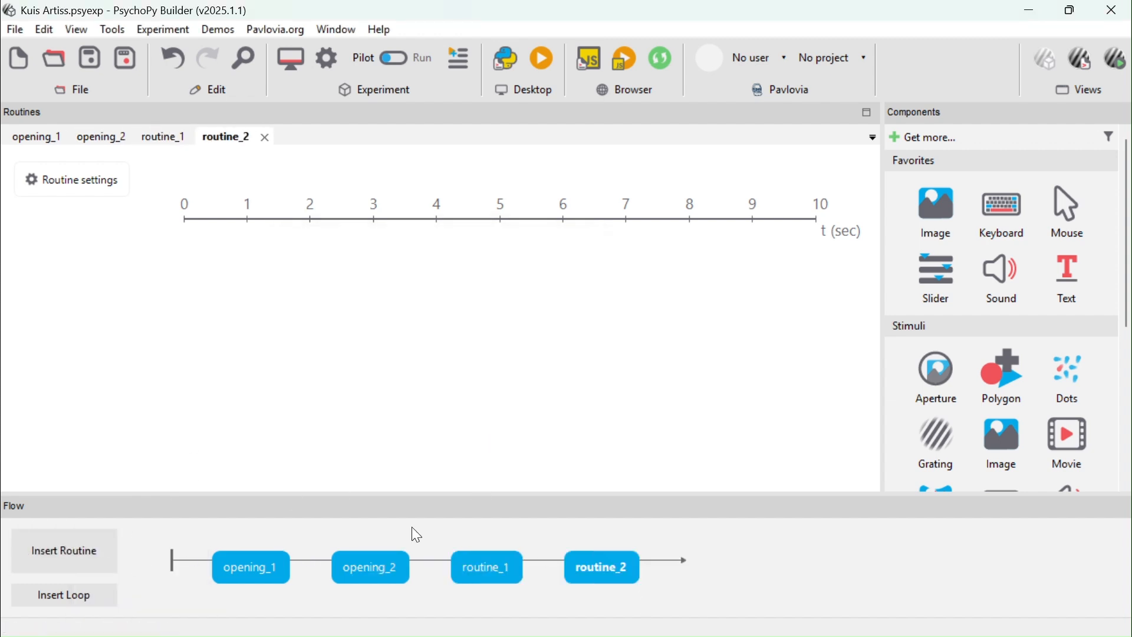
left_click(117, 457)
type("routine_3")
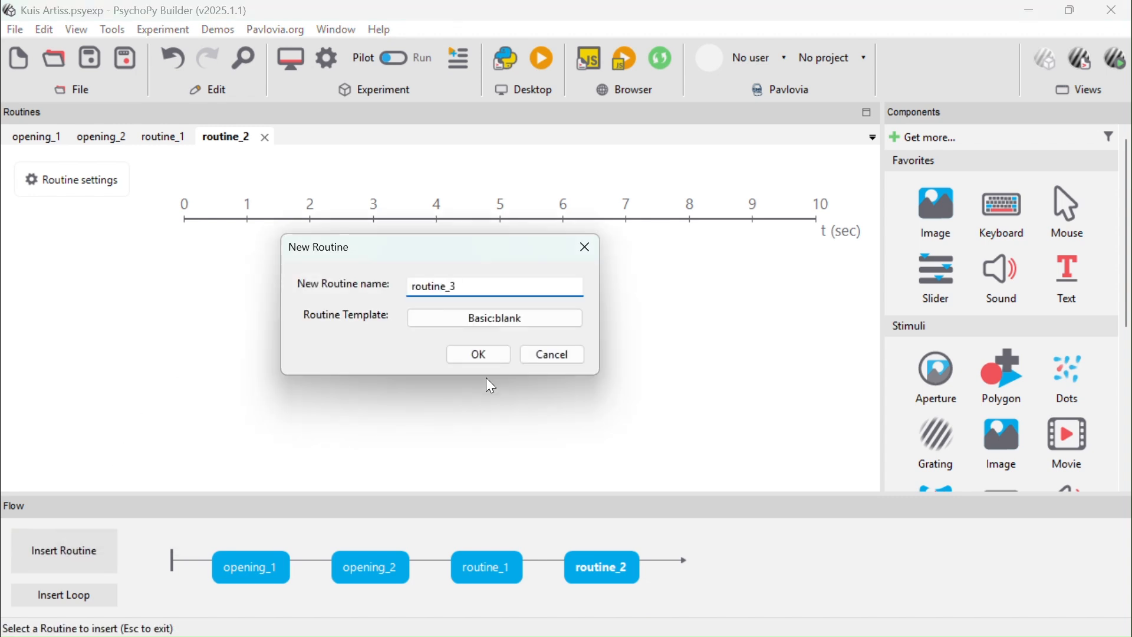
key("Return")
left_click(666, 561)
Insert a new routine named routine_4 at the end of the flow after routine_3
left_click(70, 550)
left_click(147, 432)
type("routine")
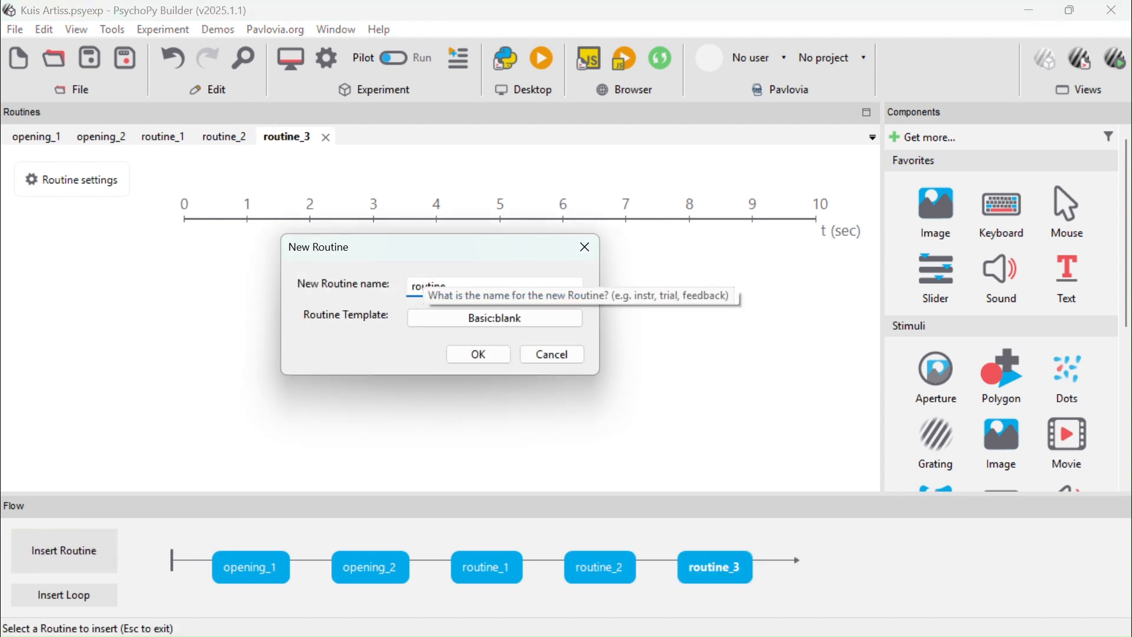
key("Return")
left_click(831, 571)
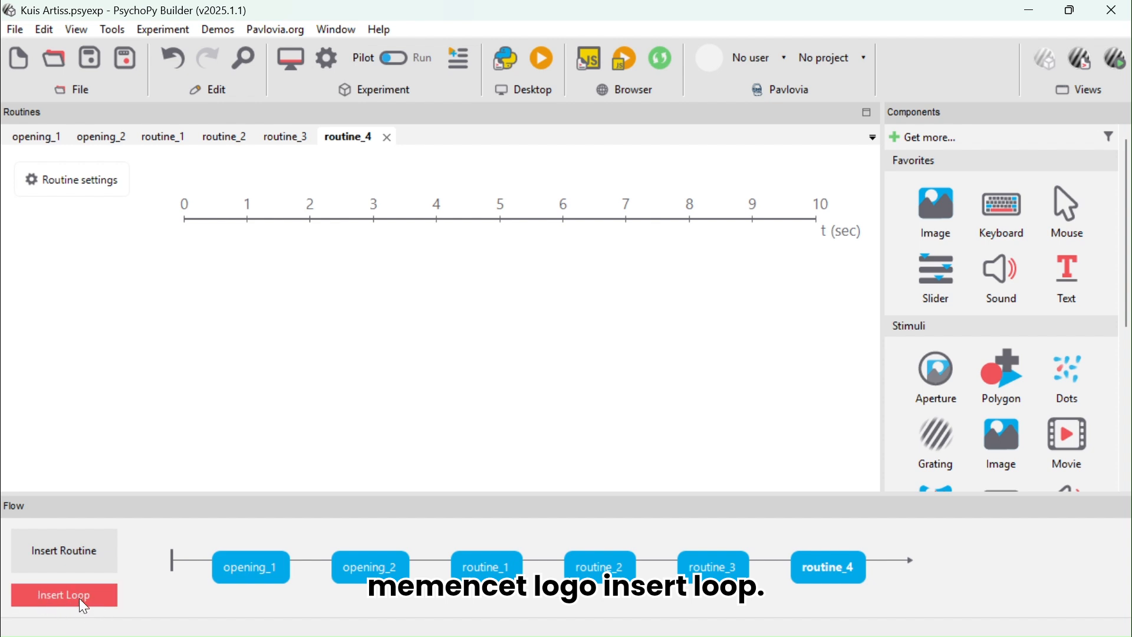
Insert a loop named trials_1 around routine_1 and set its number of repeats to 1
left_click(40, 598)
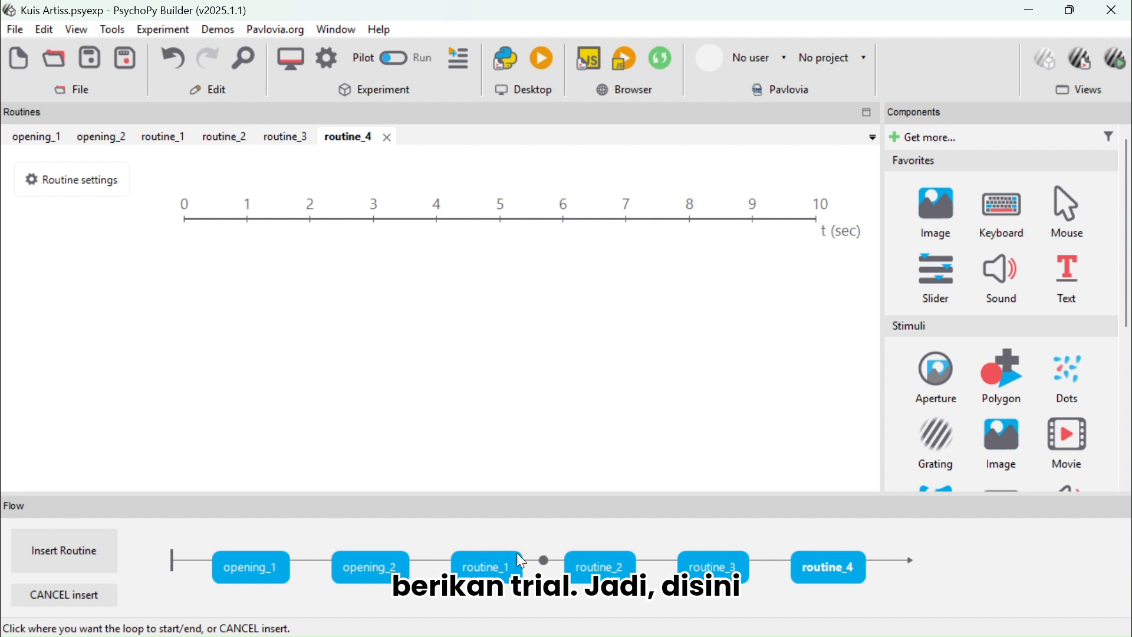
left_click(433, 567)
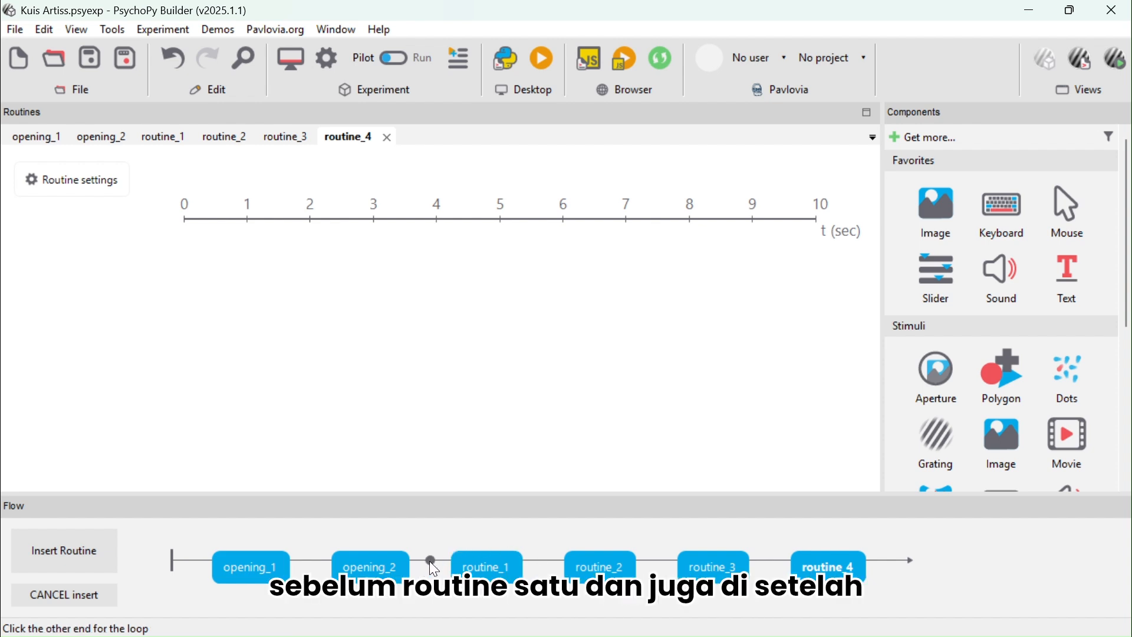
left_click(544, 562)
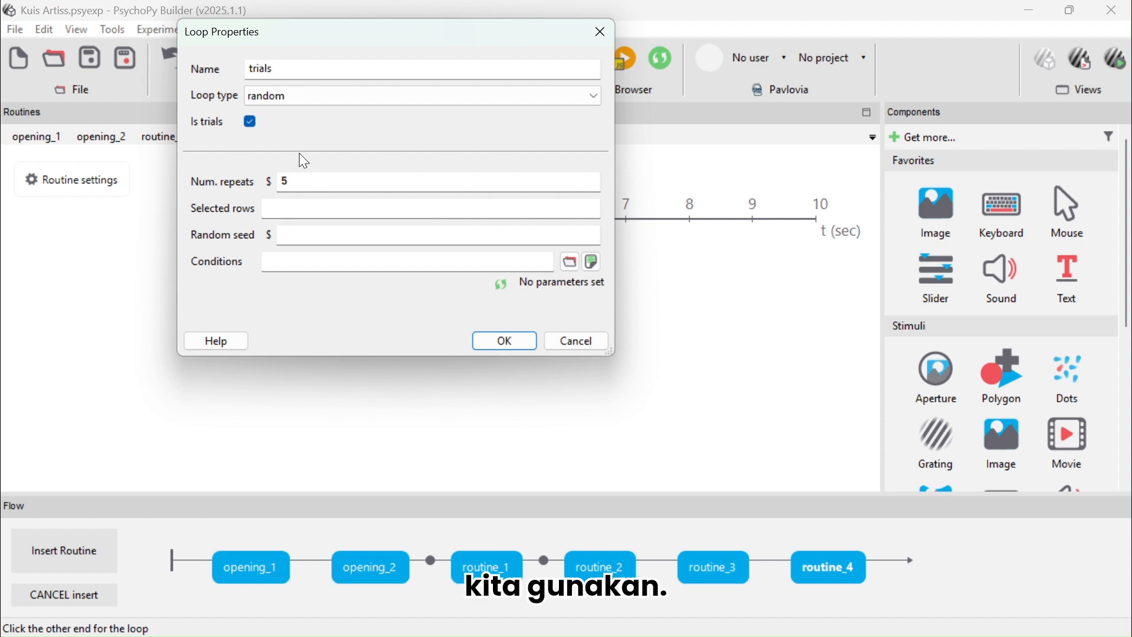
left_click(293, 70)
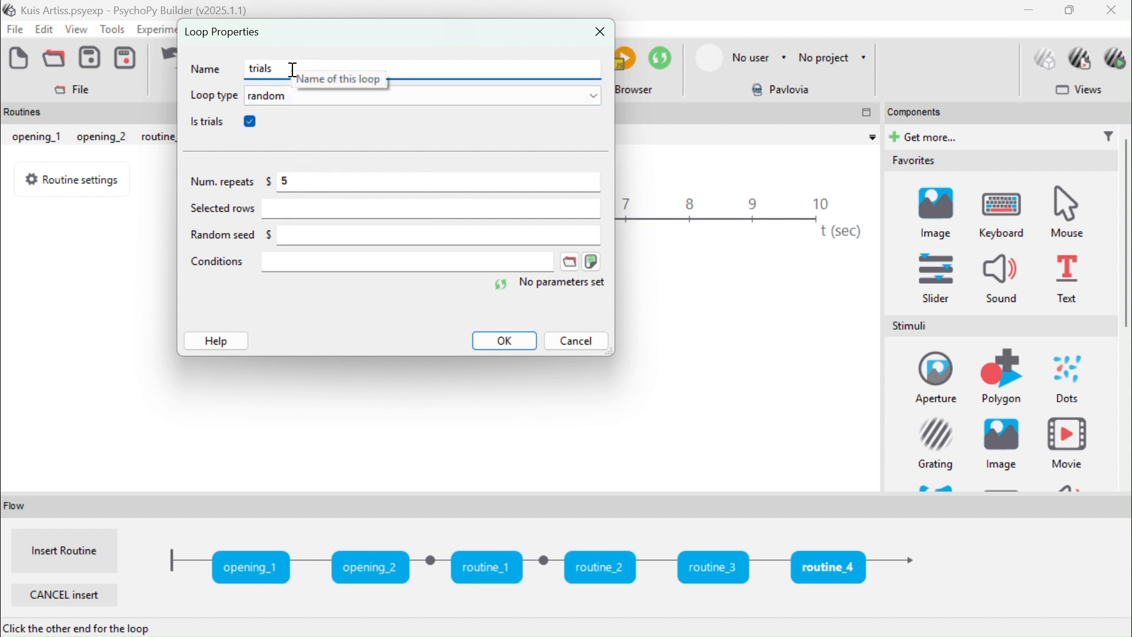
type("_1")
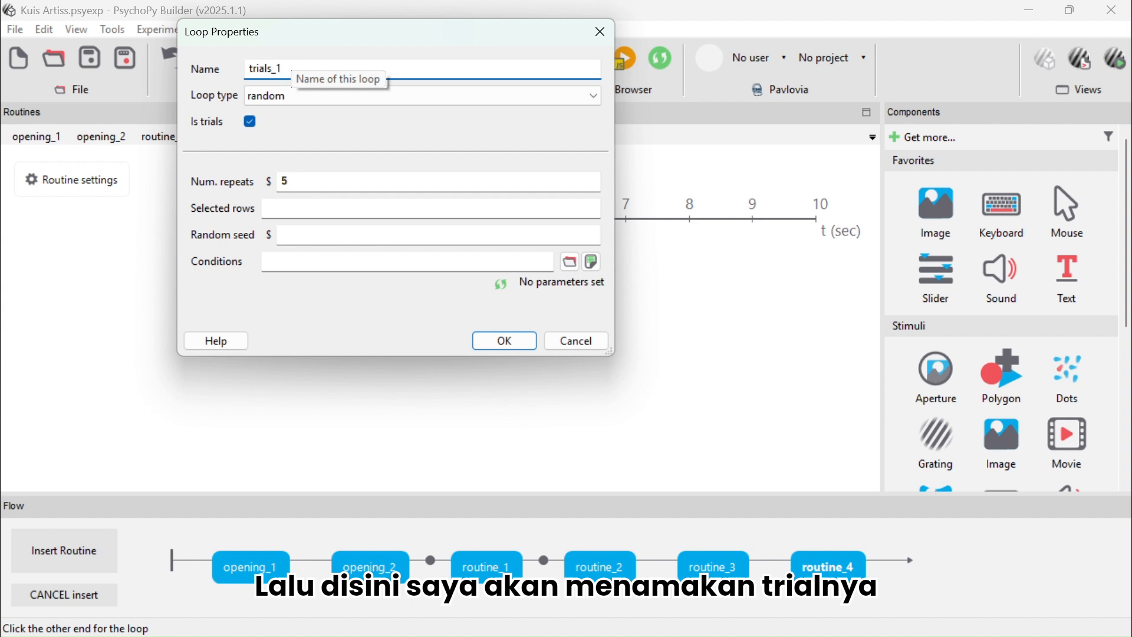
left_click(357, 185)
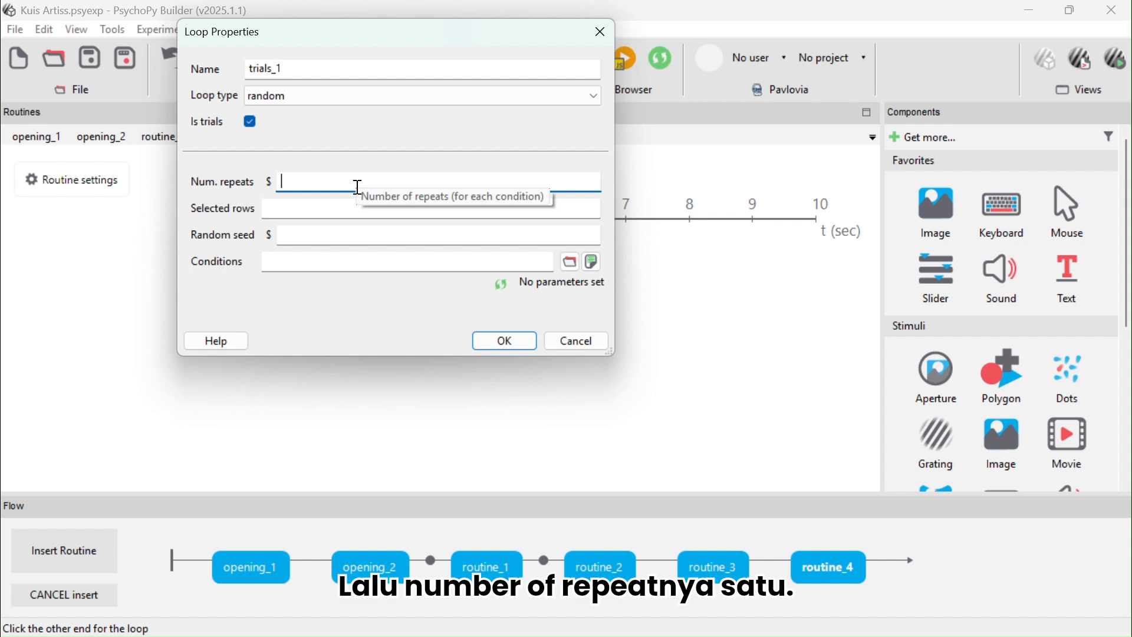
type("1")
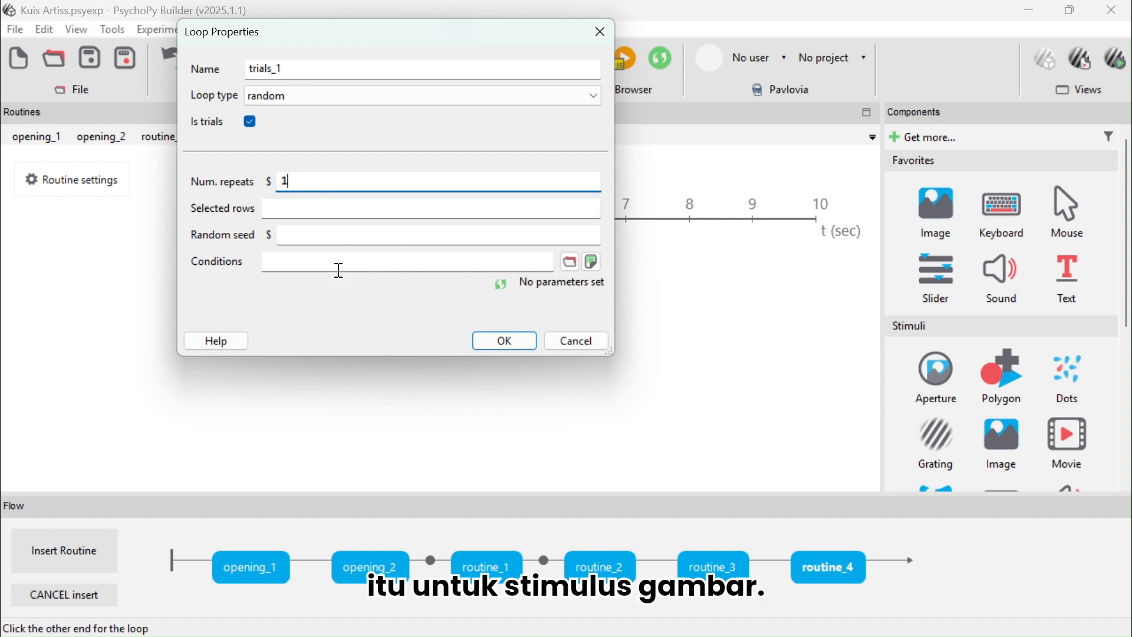
Load STIMULUS_GAMBAR.xlsx as the trials_1 loop's conditions file and confirm the loop
left_click(570, 264)
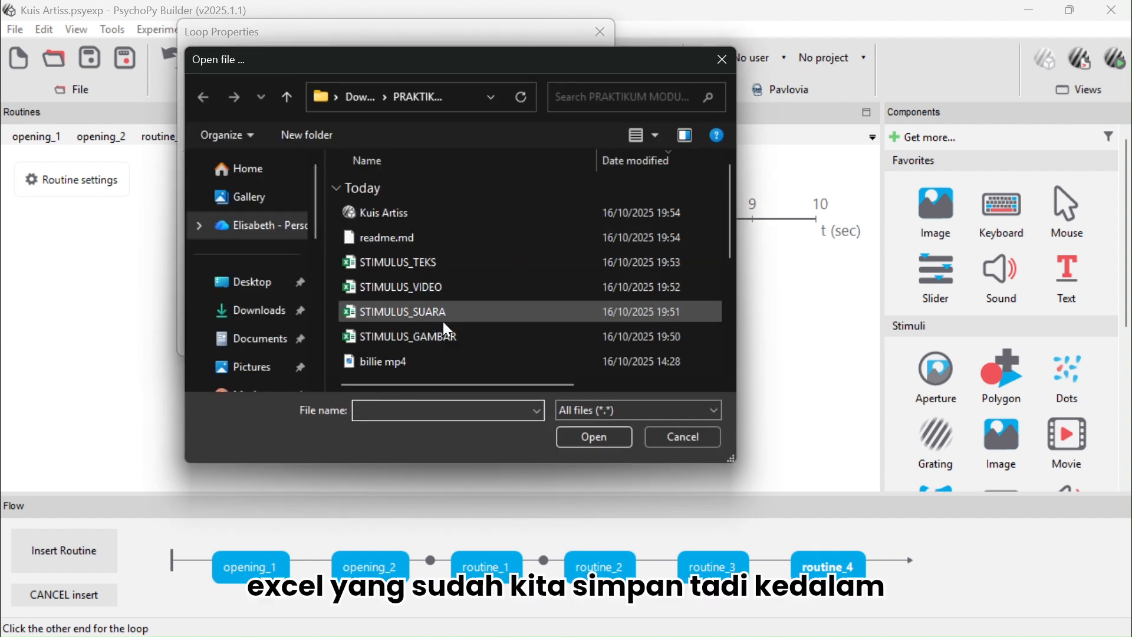
left_click(442, 340)
double_click(443, 340)
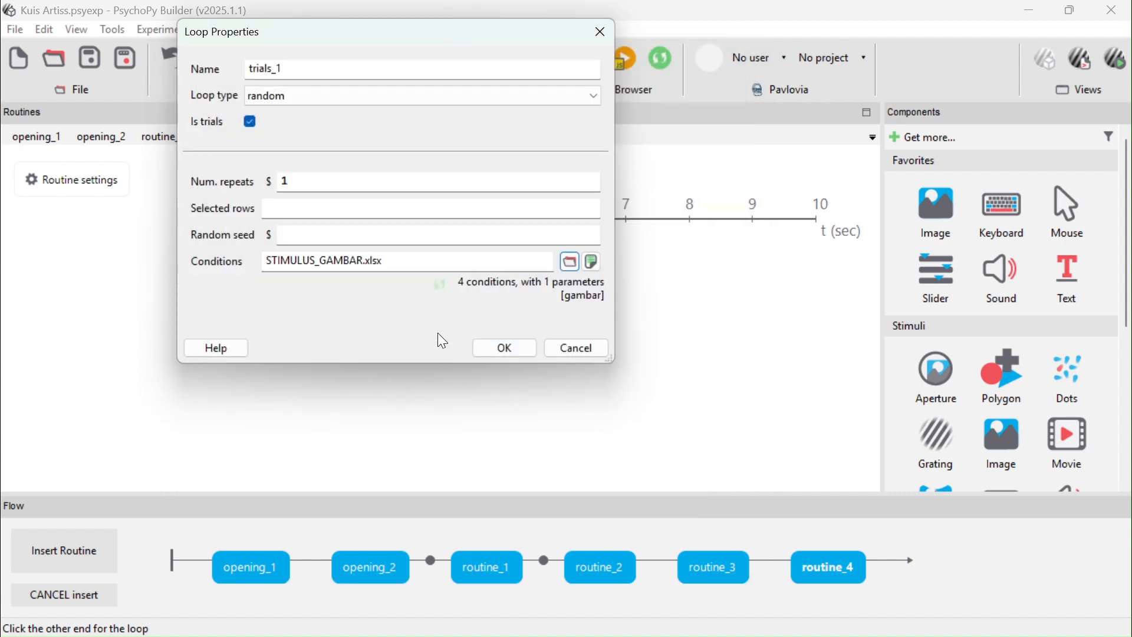
left_click(505, 349)
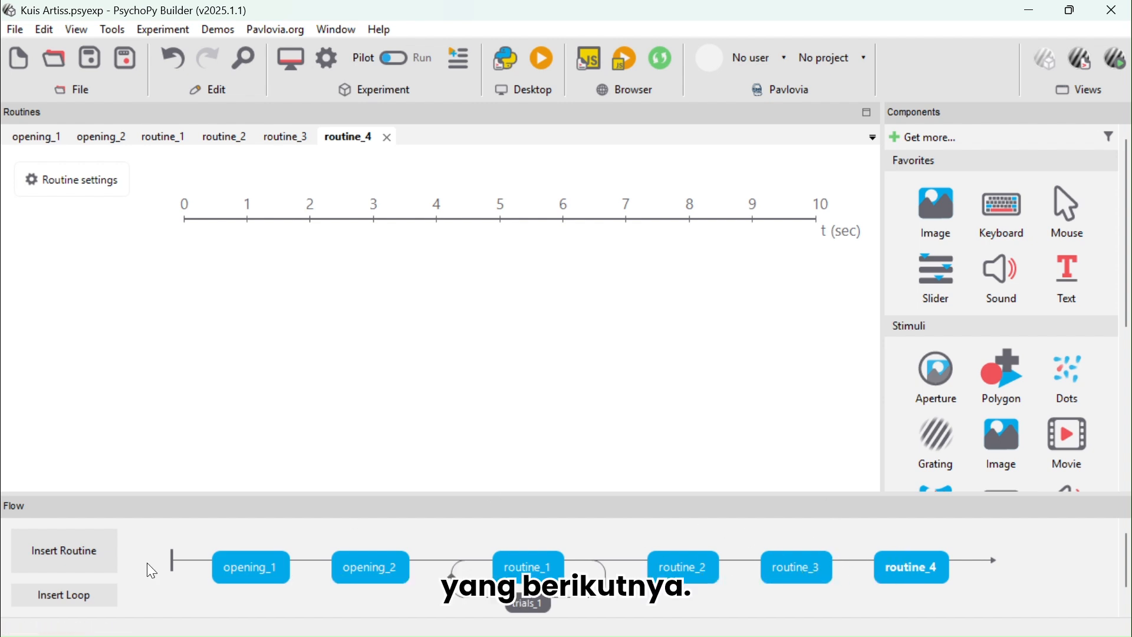
Insert a loop around routine_2 with 1 repeat and STIMULUS_SUARA.xlsx as its conditions file
left_click(69, 601)
left_click(647, 561)
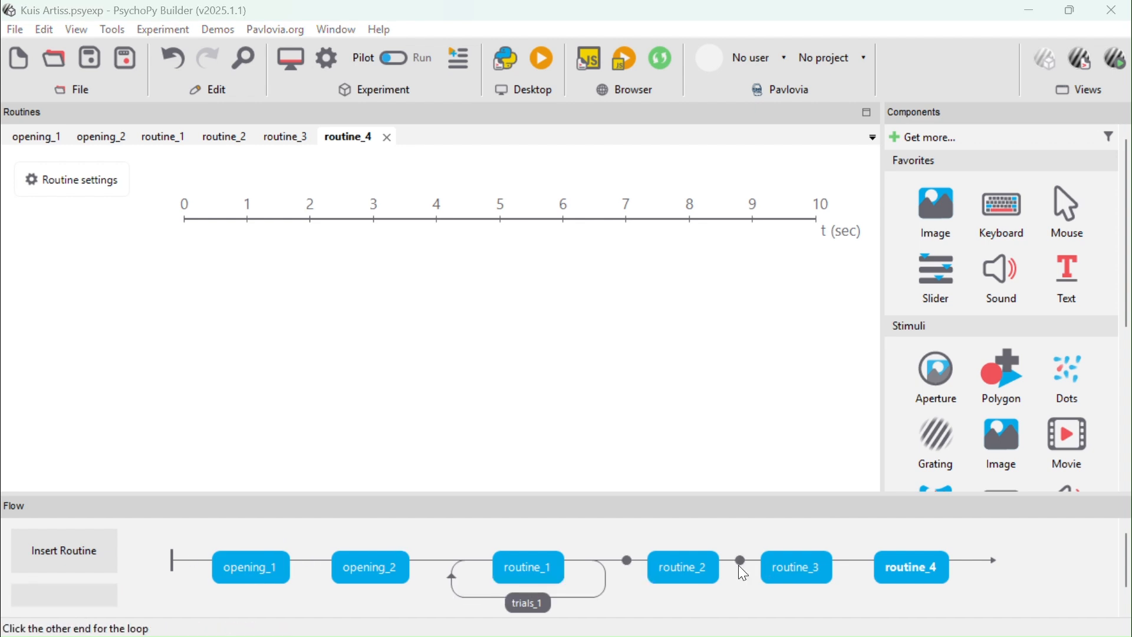
left_click(739, 565)
left_click(368, 179)
key("BackSpace")
type("1")
left_click(568, 262)
double_click(434, 293)
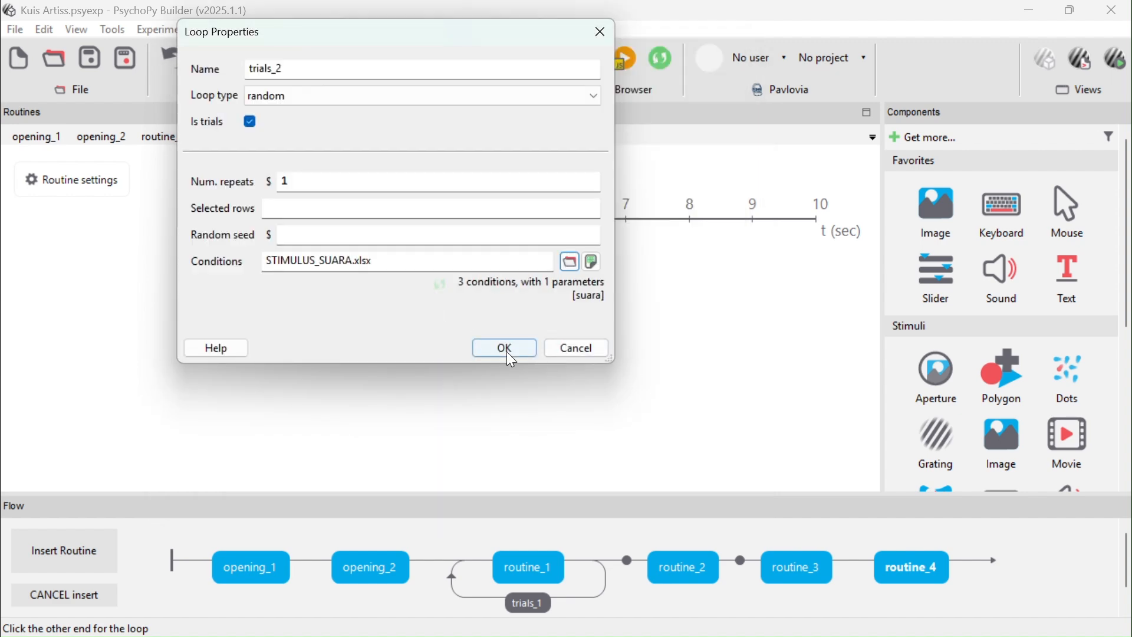
left_click(504, 347)
Insert a loop around routine_3 with 1 repeat and STIMULUS_VIDEO.xlsx as its conditions file
left_click(65, 596)
left_click(827, 548)
left_click(934, 529)
left_click(339, 184)
key("BackSpace")
type("1")
left_click(355, 69)
left_click(571, 262)
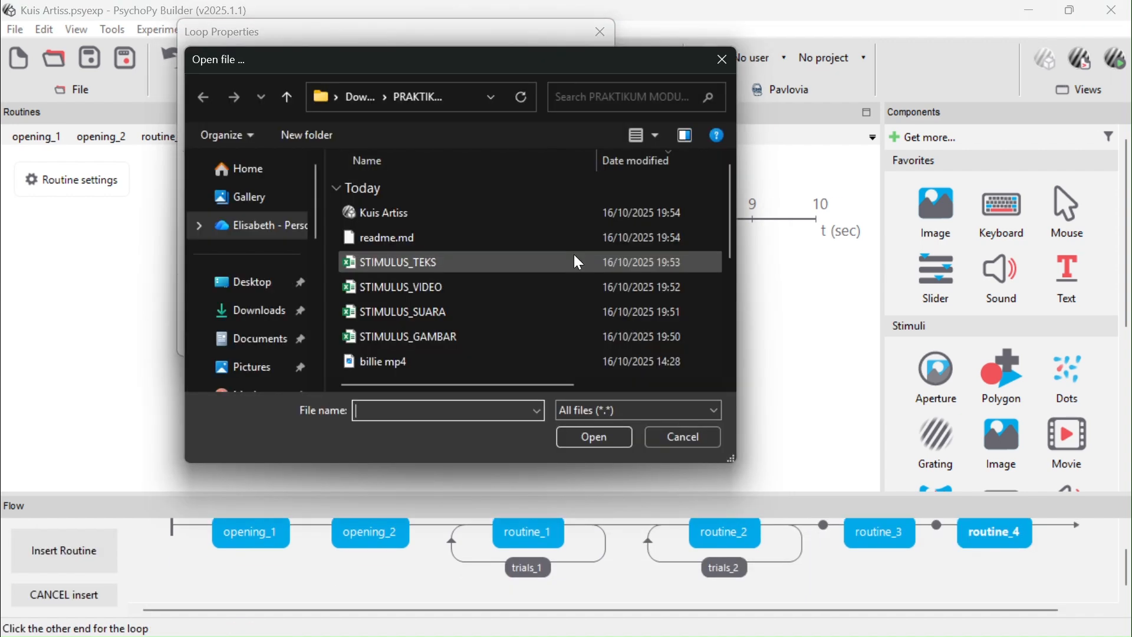
double_click(444, 286)
left_click(504, 340)
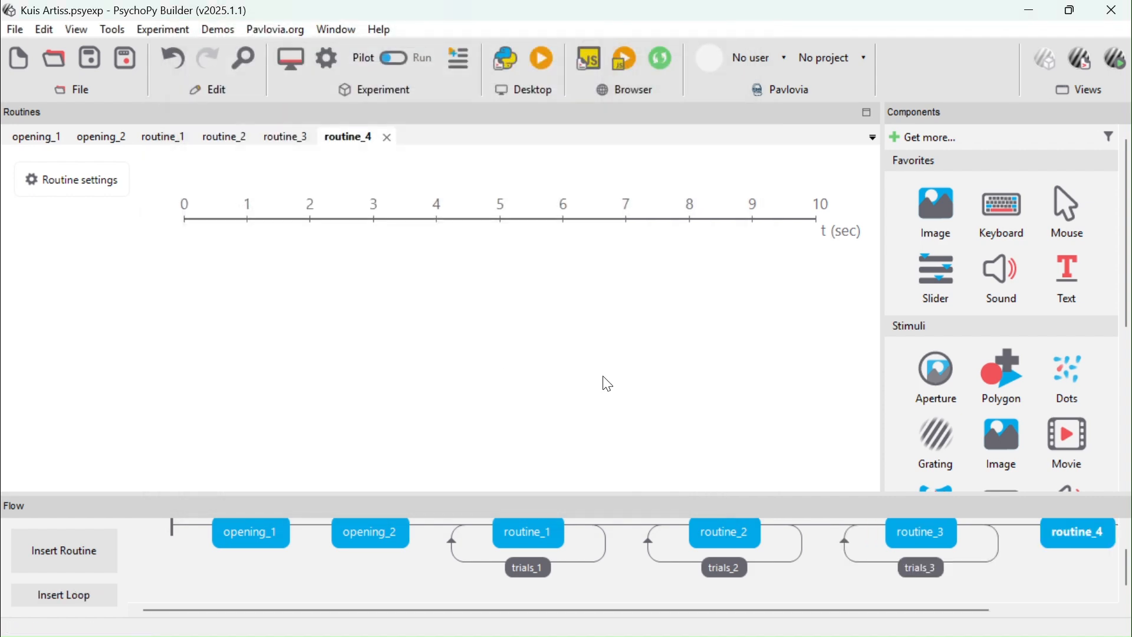
Insert a loop named trials_4 around routine_4 with 1 repeat and STIMULUS_TEKS.xlsx as its conditions file
left_click(65, 596)
left_click(945, 526)
left_click(1049, 525)
double_click(375, 69)
type("trials_4")
double_click(389, 184)
type("1")
left_click(571, 261)
double_click(407, 251)
left_click(504, 340)
Scroll along the flow to review all routines and their loops
scroll(749, 559, "right", 2)
scroll(748, 559, "left", 4)
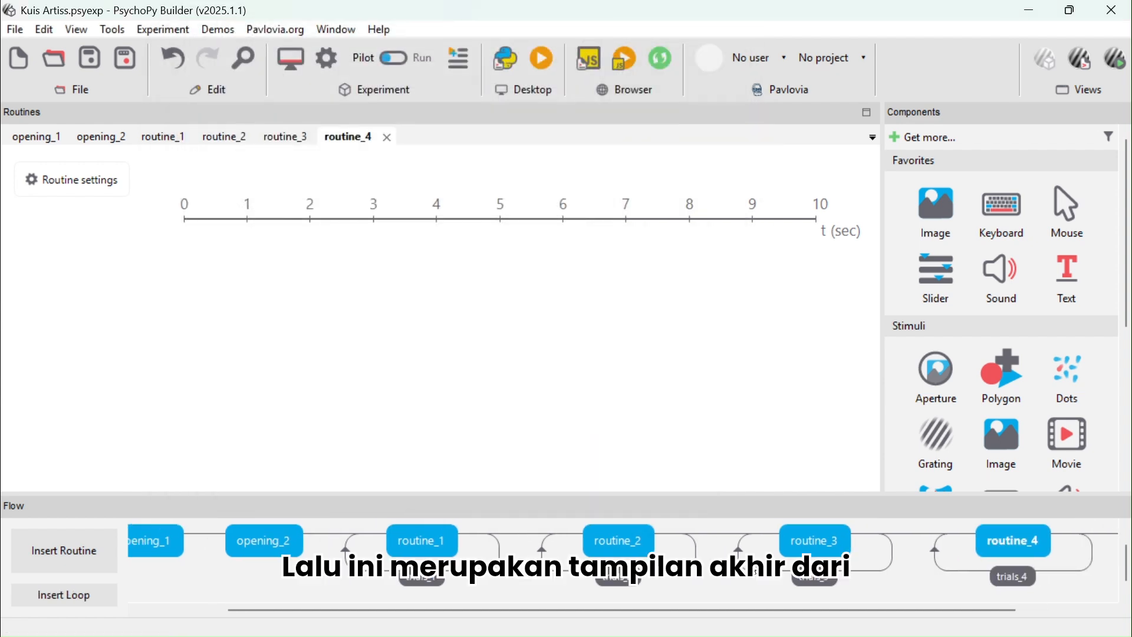
scroll(555, 568, "right", 3)
scroll(556, 568, "left", 3)
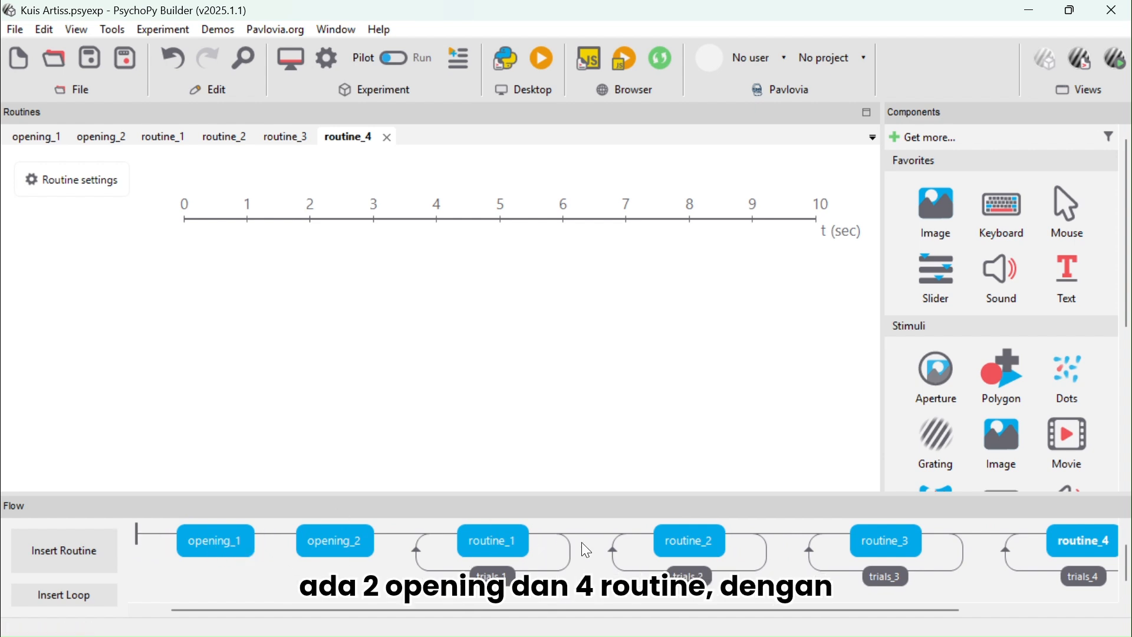
scroll(631, 554, "right", 4)
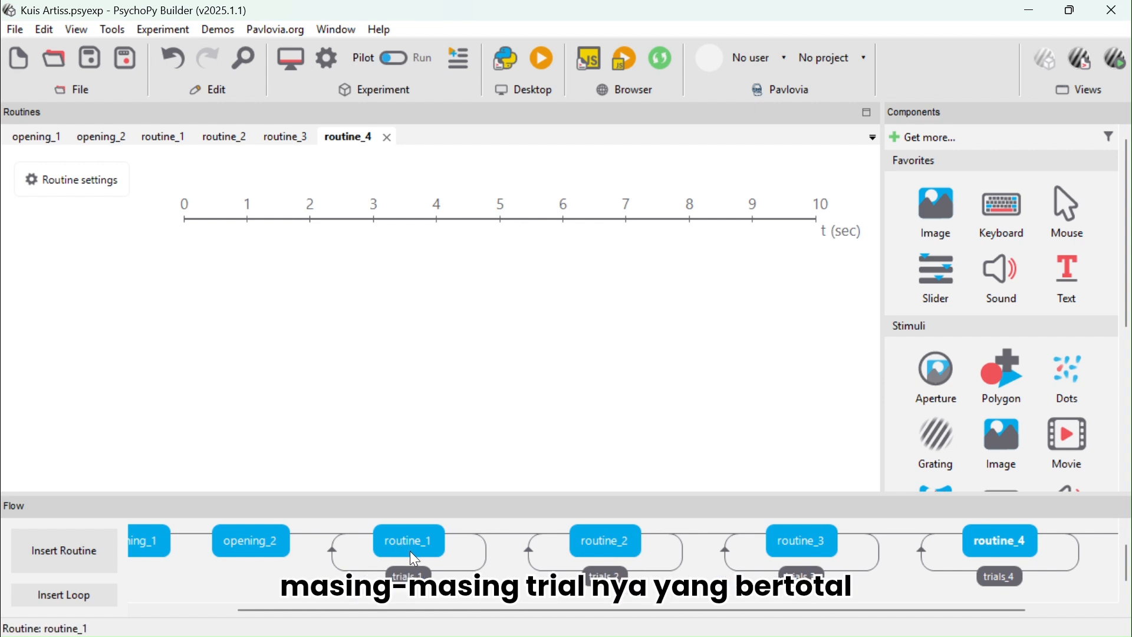
scroll(451, 551, "left", 5)
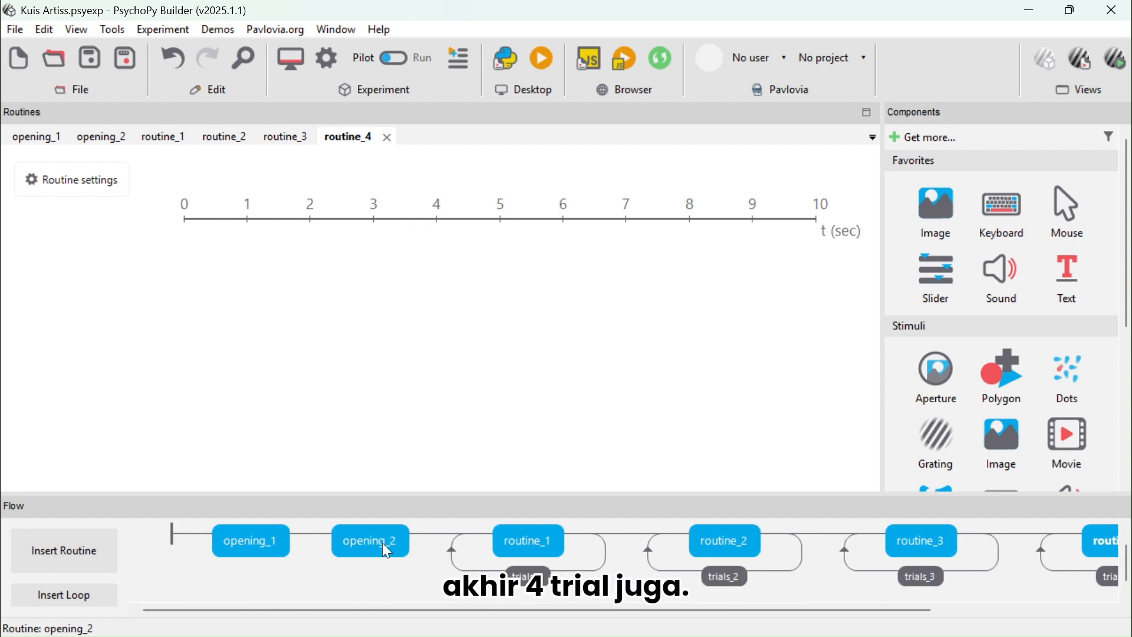
Add a Text component to the opening_1 routine and clear its stop duration
left_click(257, 533)
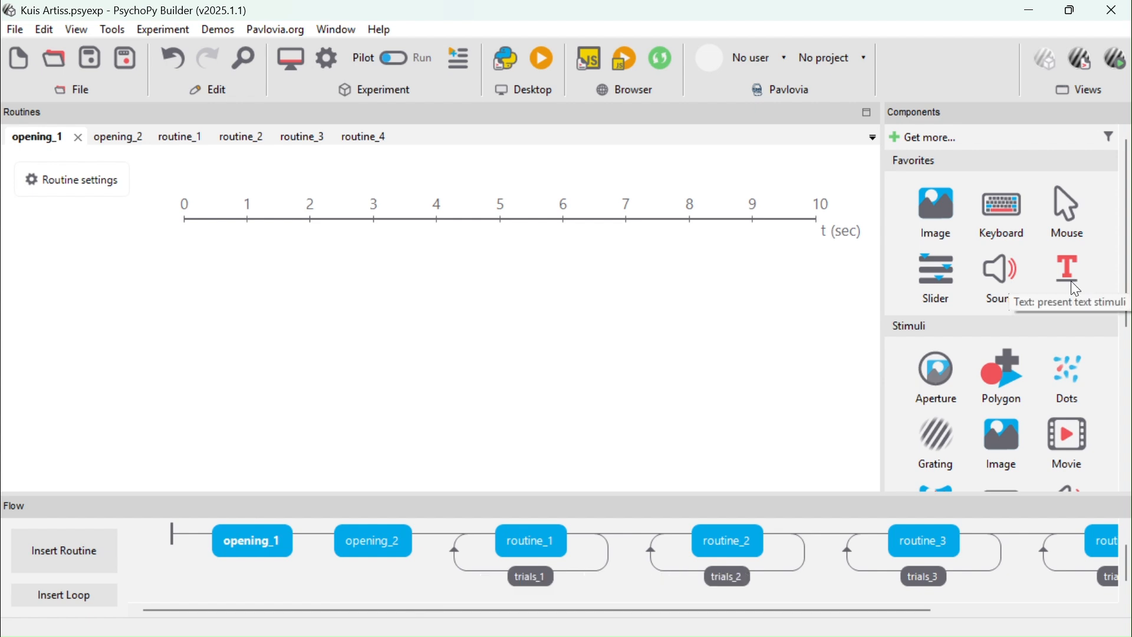
scroll(1077, 277, "down", 5)
left_click(937, 309)
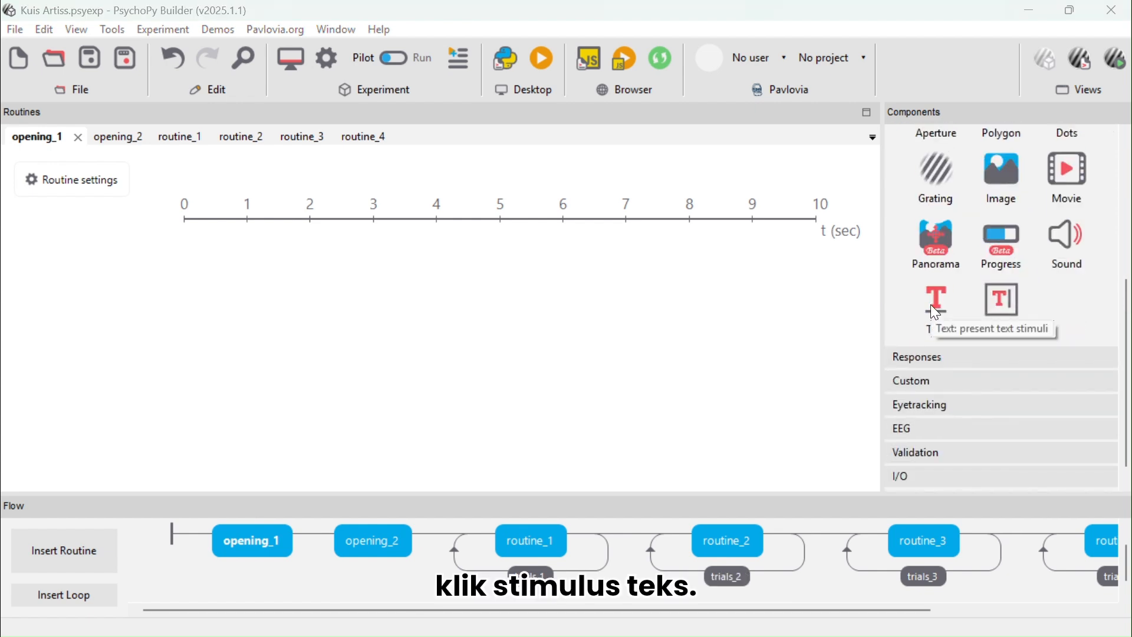
left_click(450, 203)
key("BackSpace")
key("BackSpace")
key("BackSpace")
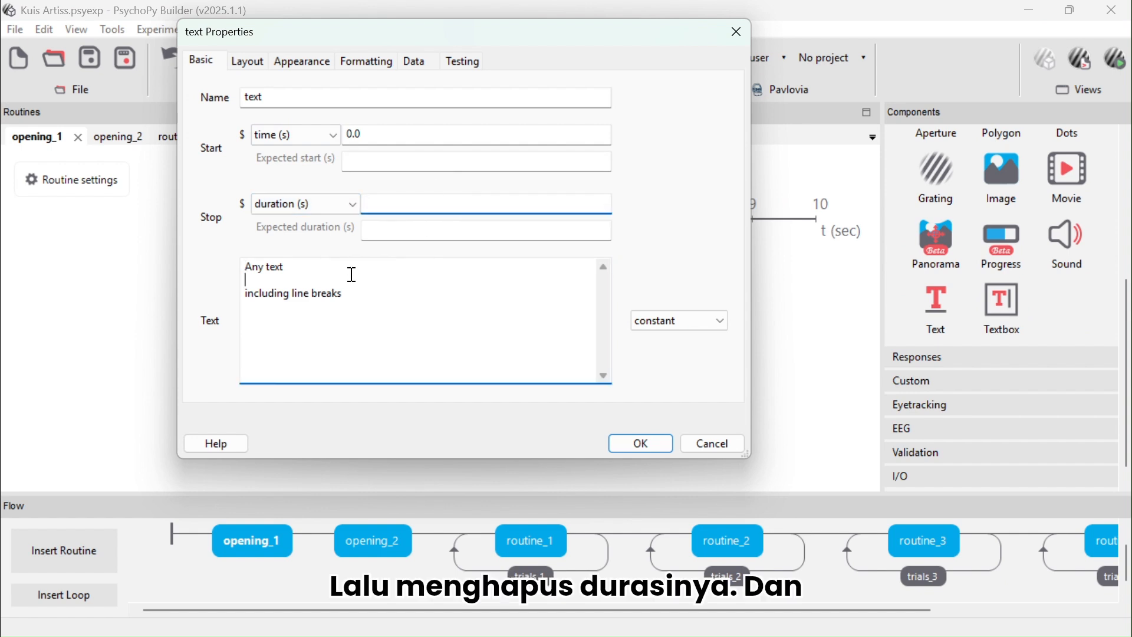
Set the text to "Halo! Selamat datang di kuis artis!" and "Klik dimanapun yaa kalau sudah siap untuk mulai kuisnya" on a new paragraph
left_click(350, 274)
key("ctrl+a")
key("BackSpace")
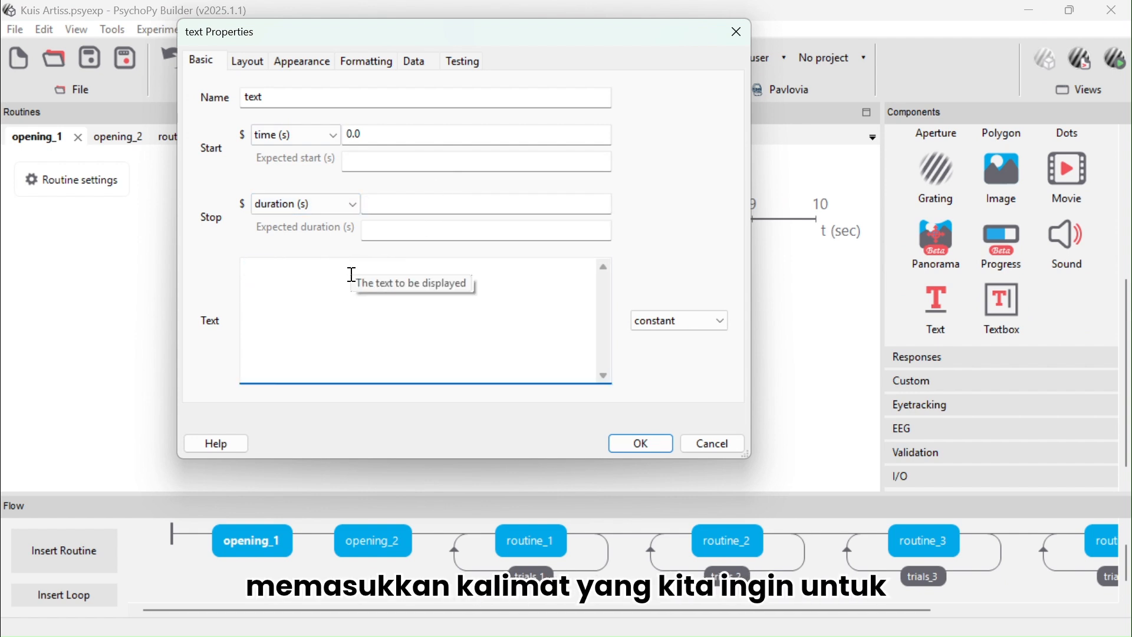
type("Halo")
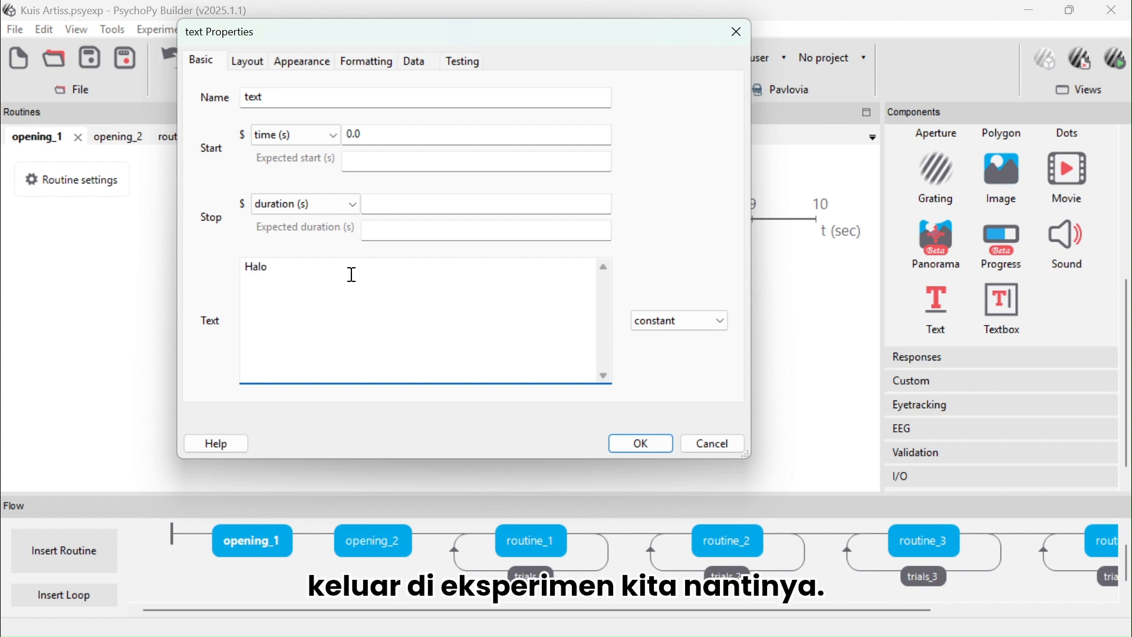
type("! Selamar daa")
key("BackSpace")
type("tang di kuis artis!")
key("Return")
key("Return")
type("Klik dimanapun yaa kalau sudah siap untuk mulai kuisnya")
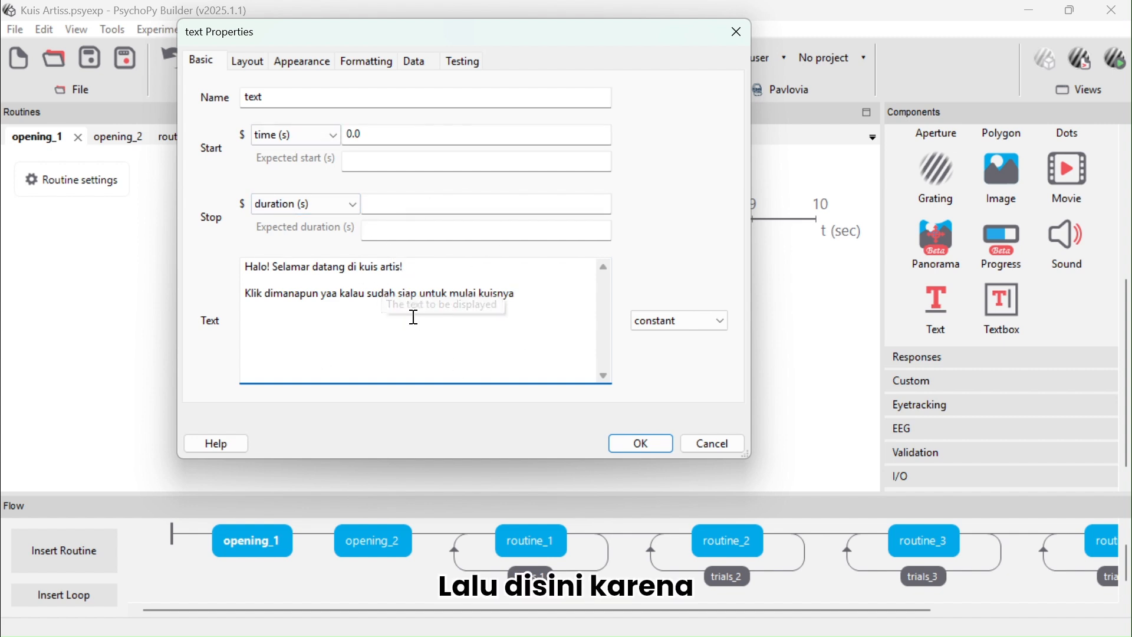
left_click(312, 269)
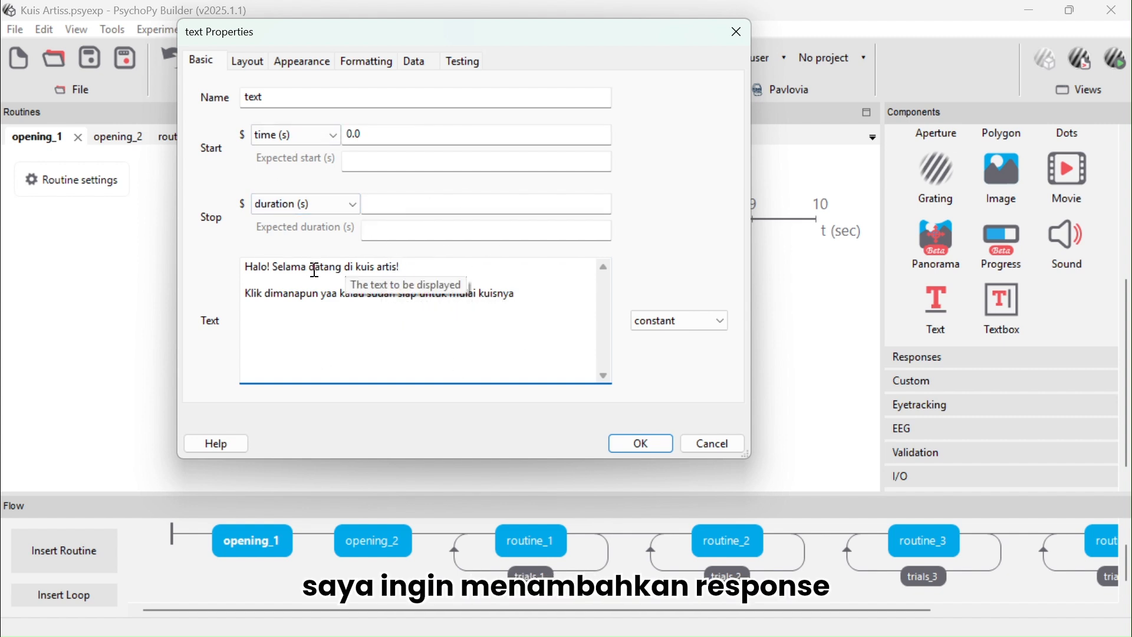
type("t")
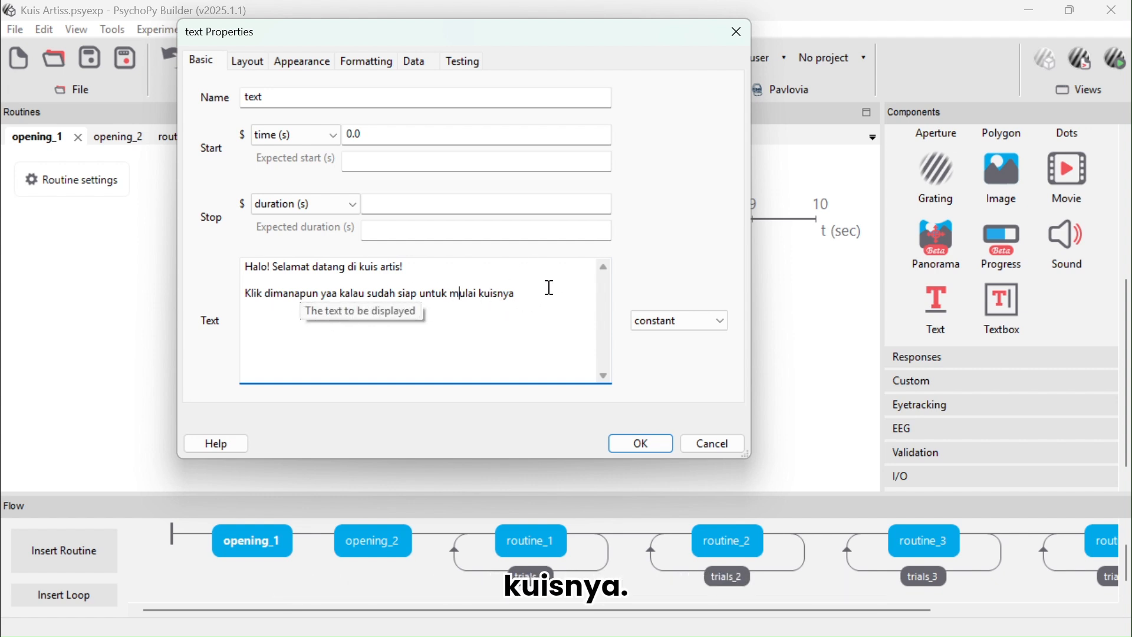
left_click(463, 28)
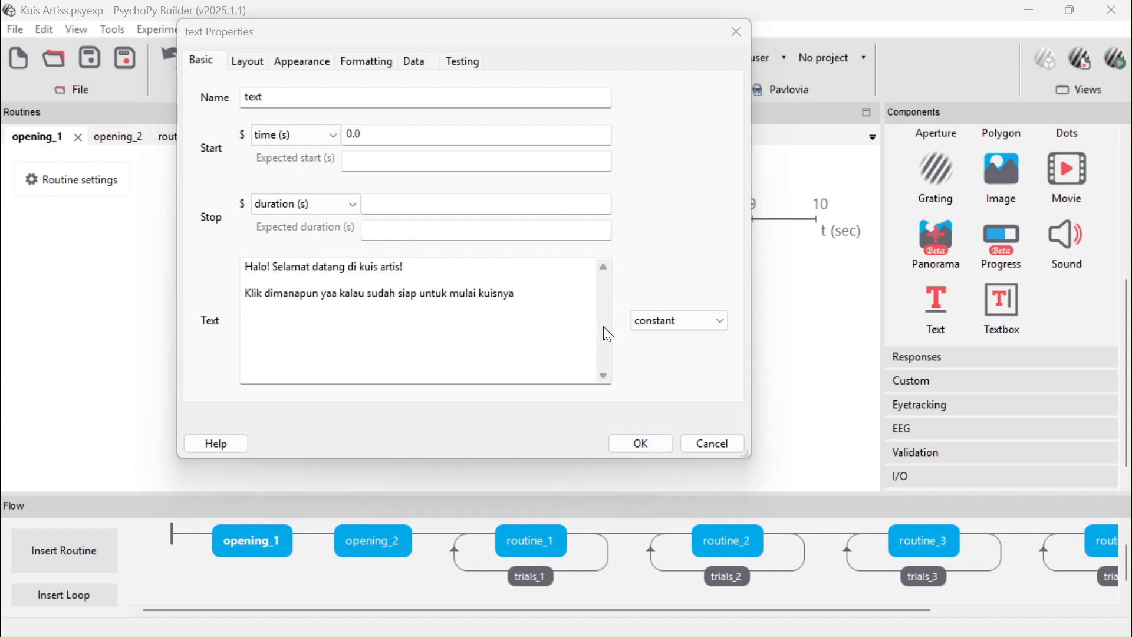
left_click(640, 443)
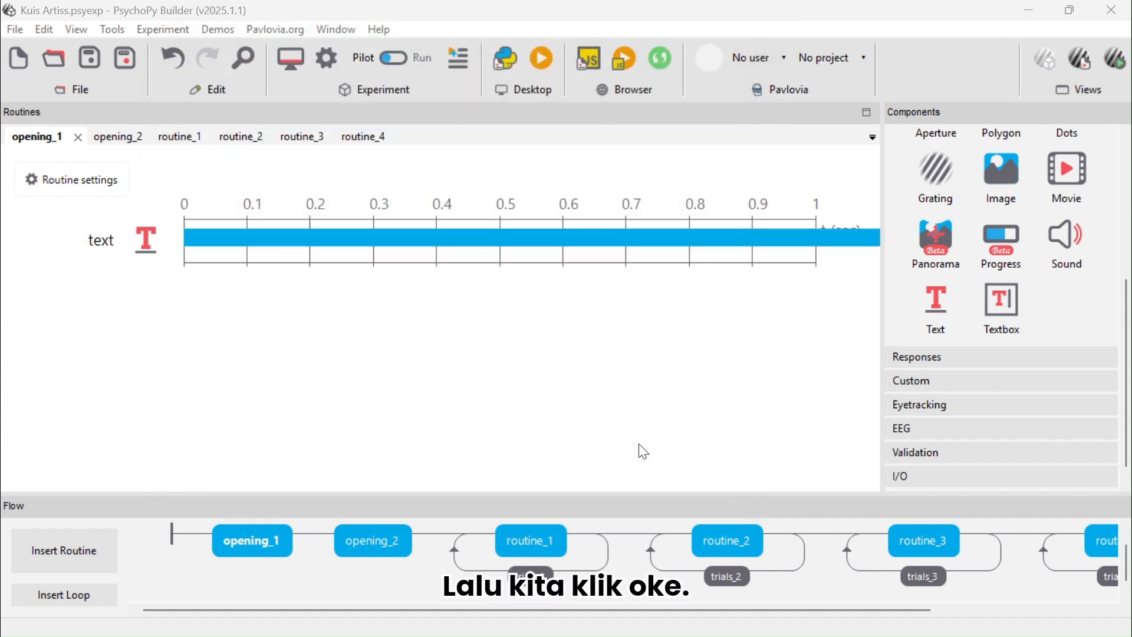
Add a Mouse component to opening_1 that ends the routine on any click, with its stop duration left blank
left_click(933, 359)
scroll(961, 374, "down", 1)
scroll(960, 375, "down", 3)
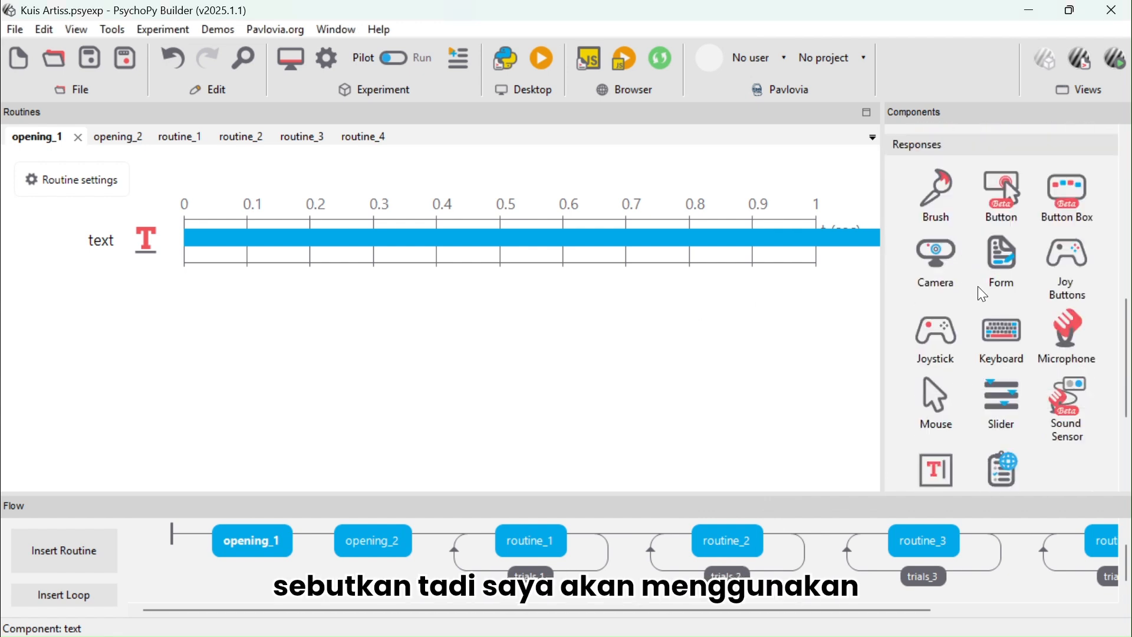
left_click(942, 397)
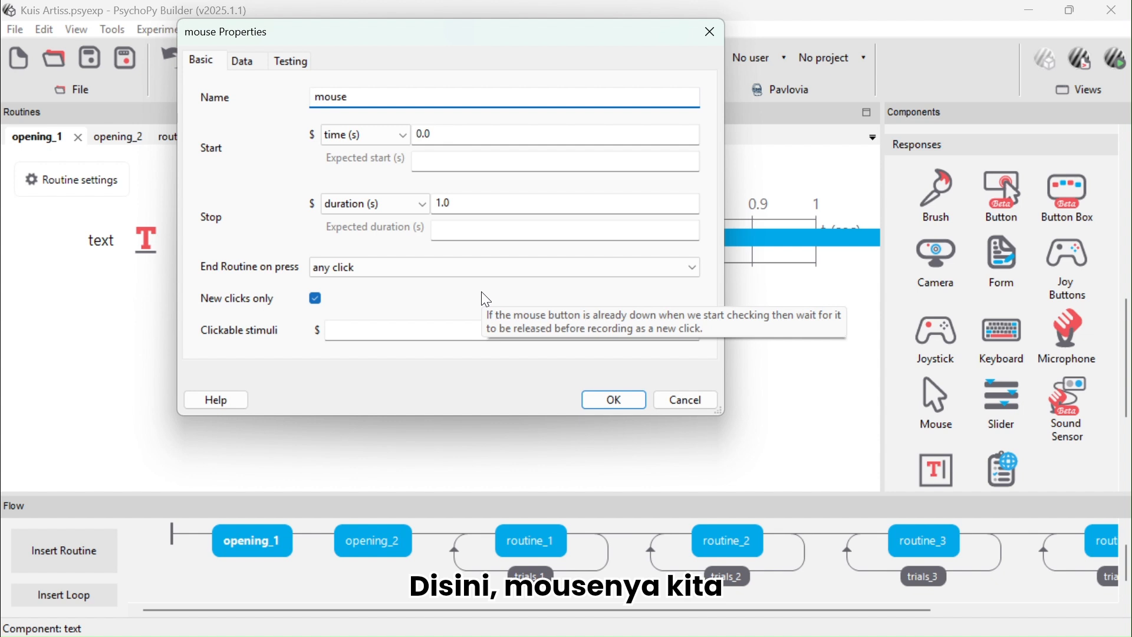
left_click(364, 268)
left_click(365, 269)
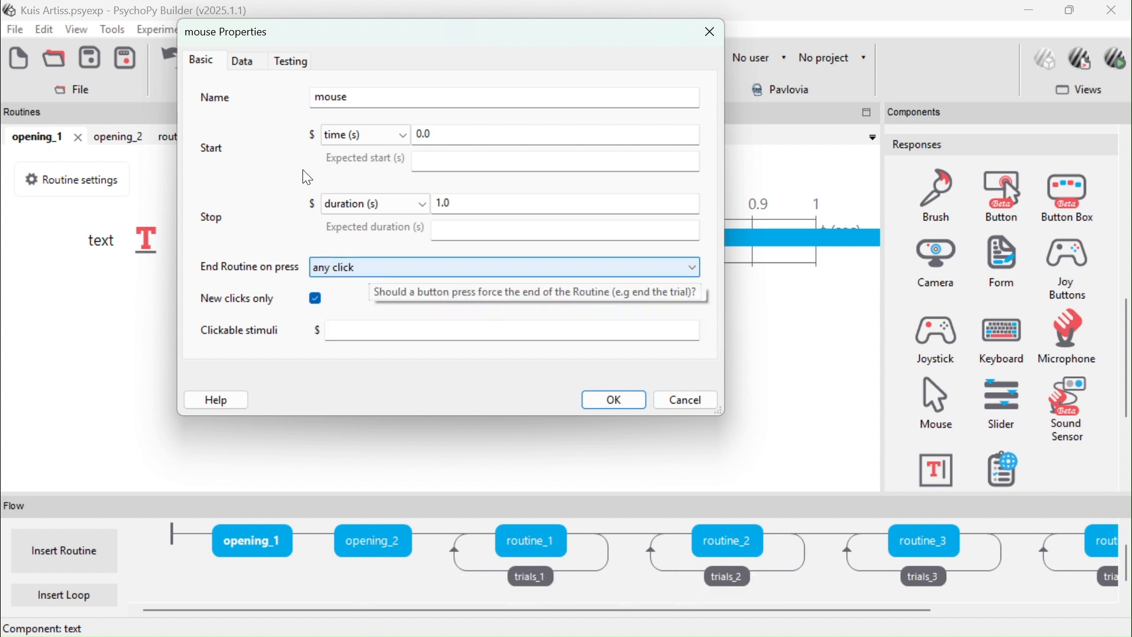
left_click(478, 204)
key("BackSpace")
key("BackSpace")
key("BackSpace")
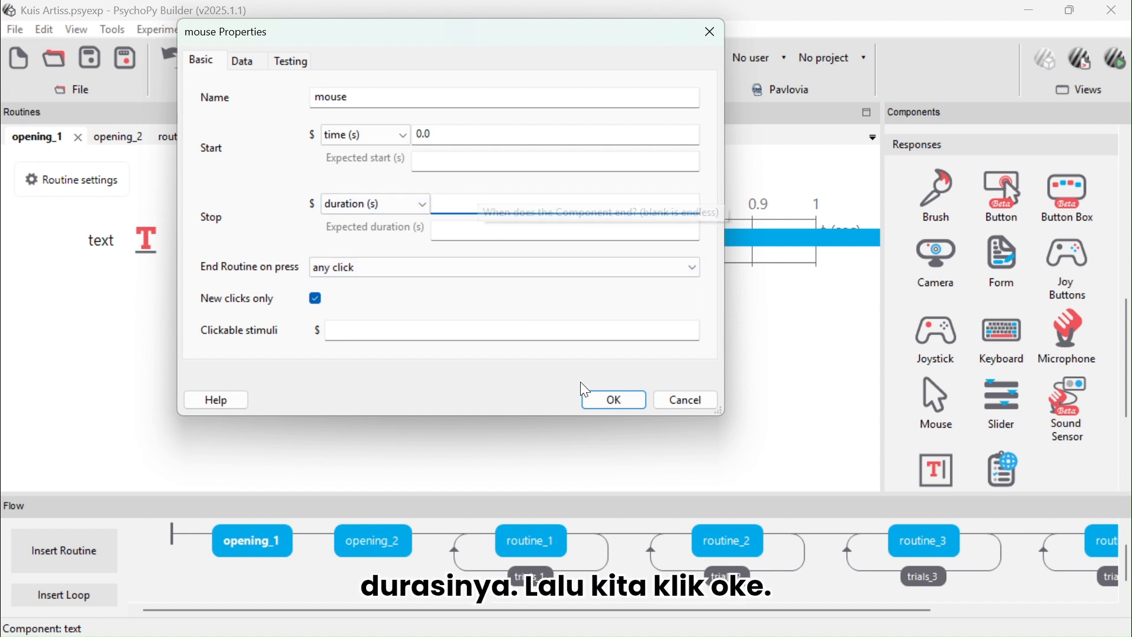
left_click(615, 401)
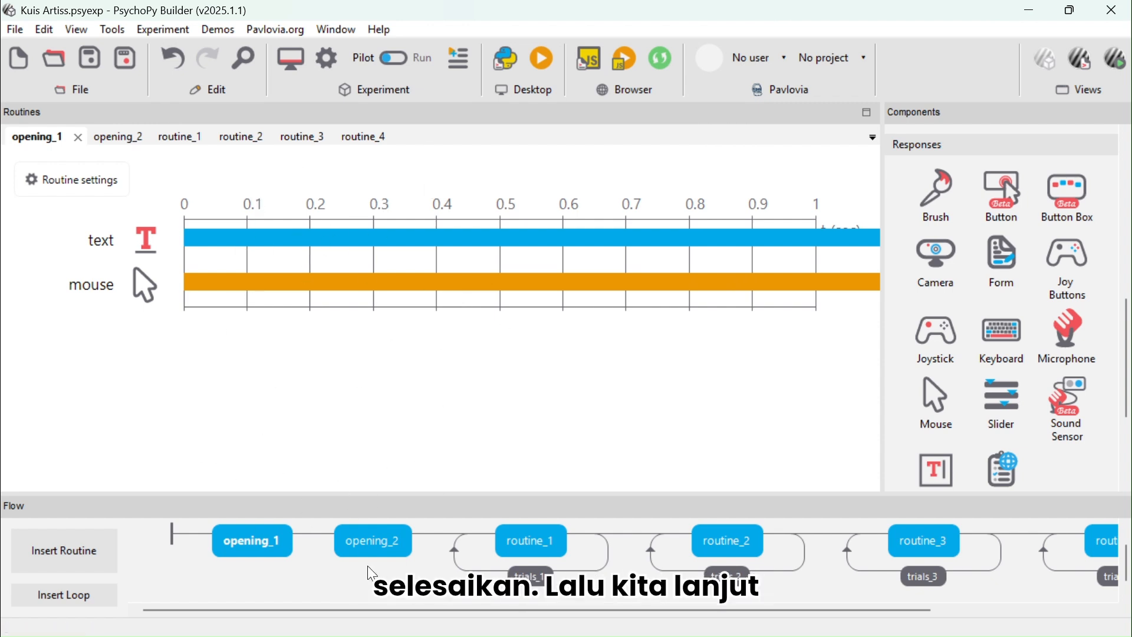
Add a Text component to the opening_2 routine and clear its stop duration
left_click(372, 538)
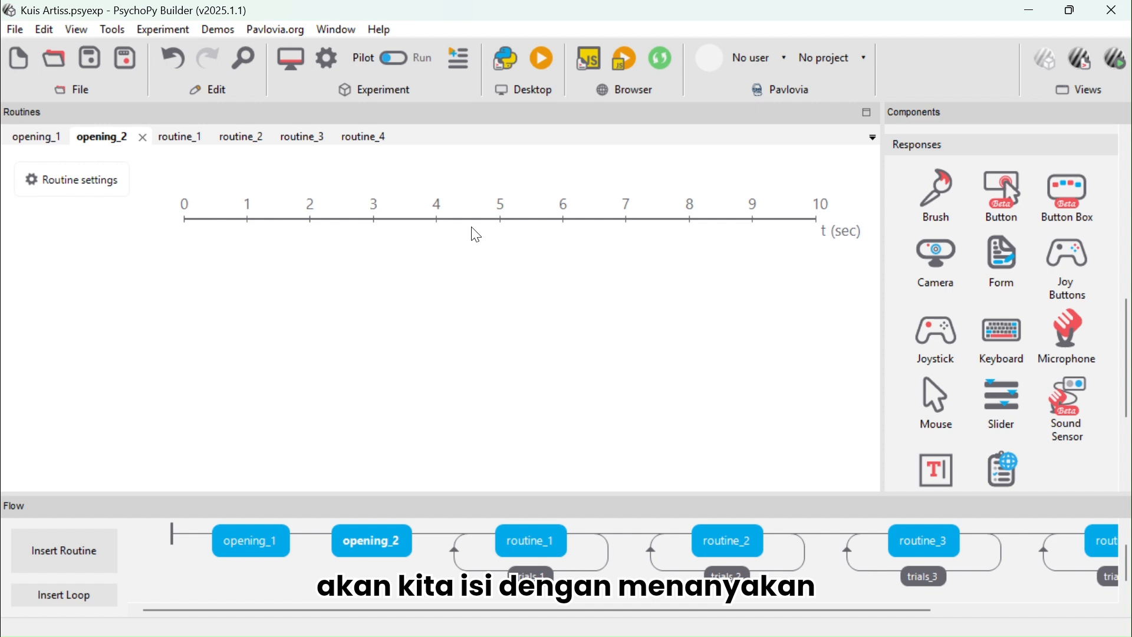
scroll(1018, 303, "up", 5)
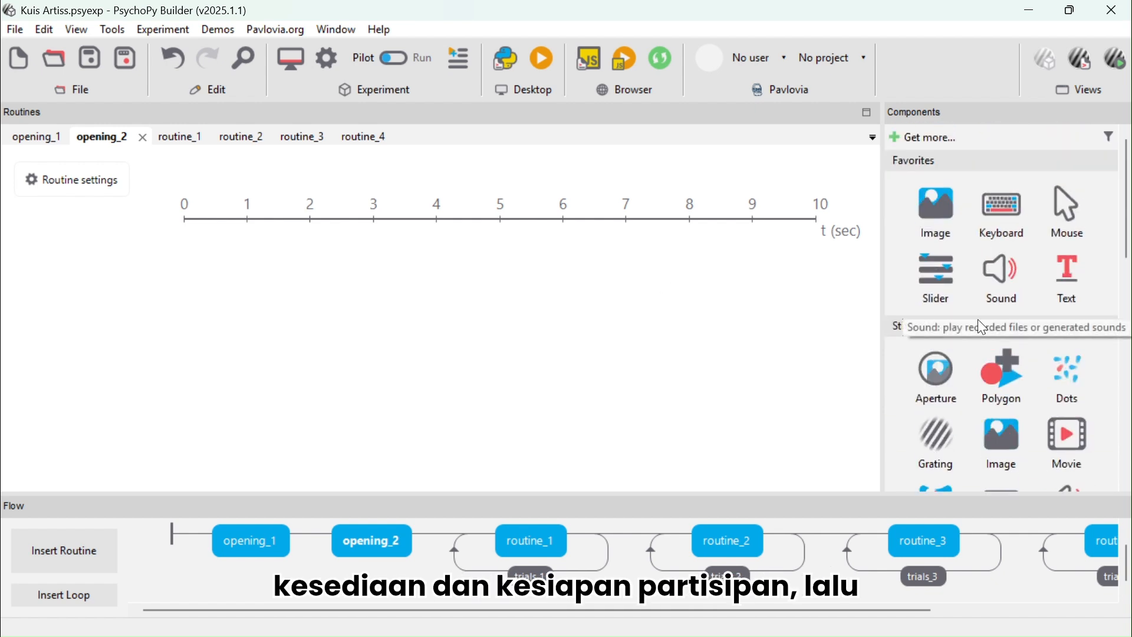
scroll(971, 388, "down", 5)
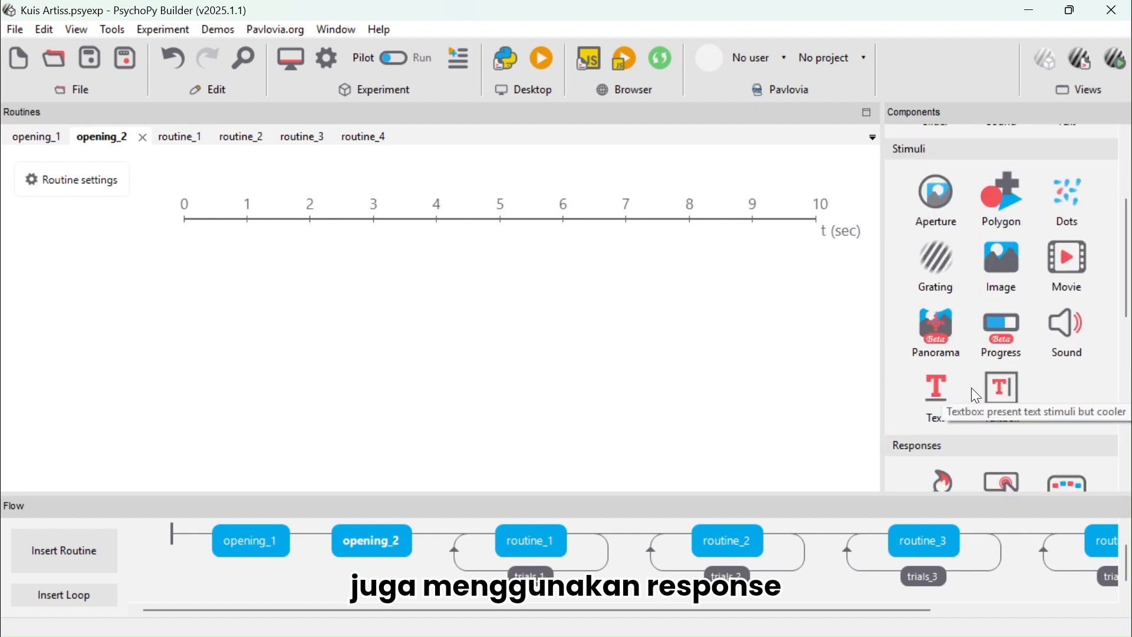
scroll(972, 388, "up", 5)
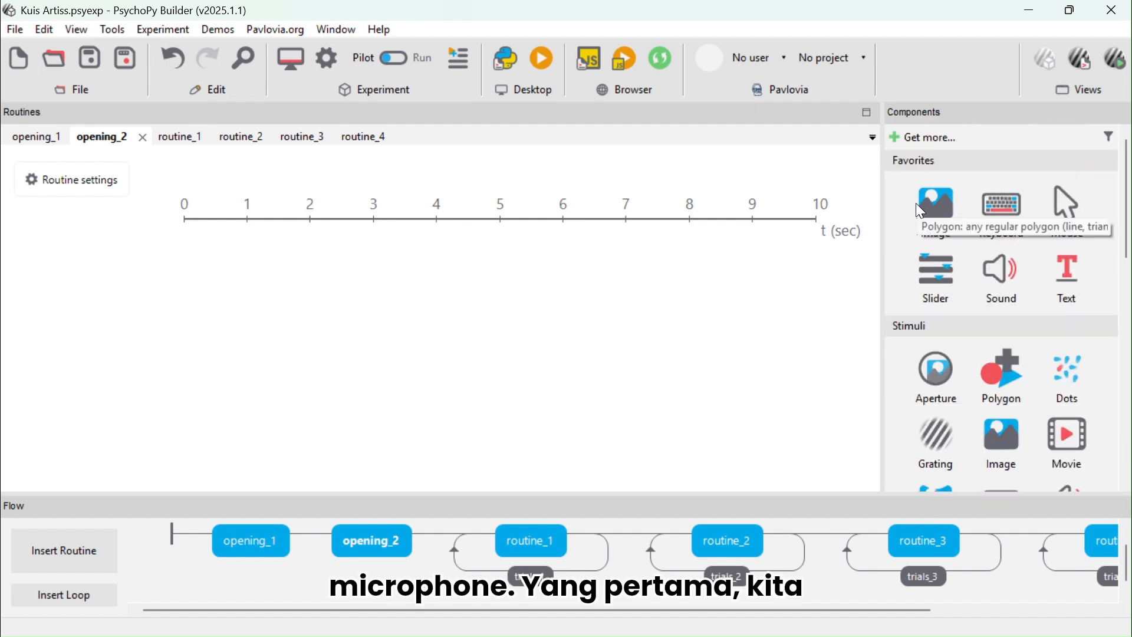
left_click(1068, 278)
left_click(455, 201)
key("BackSpace")
key("BackSpace")
key("BackSpace")
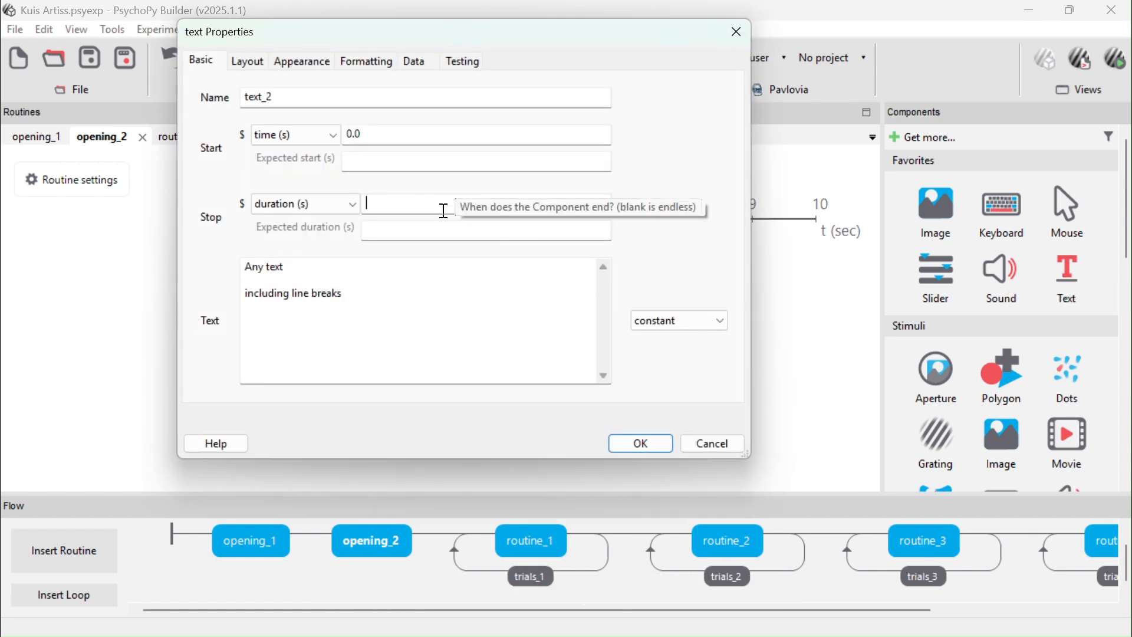
Set the text to 'Katakan "siap" untuk lanjut ke bagian selanjutnya ya!' and confirm the component
left_click(331, 291)
key("ctrl+a")
type("Katakan \"siap\" un")
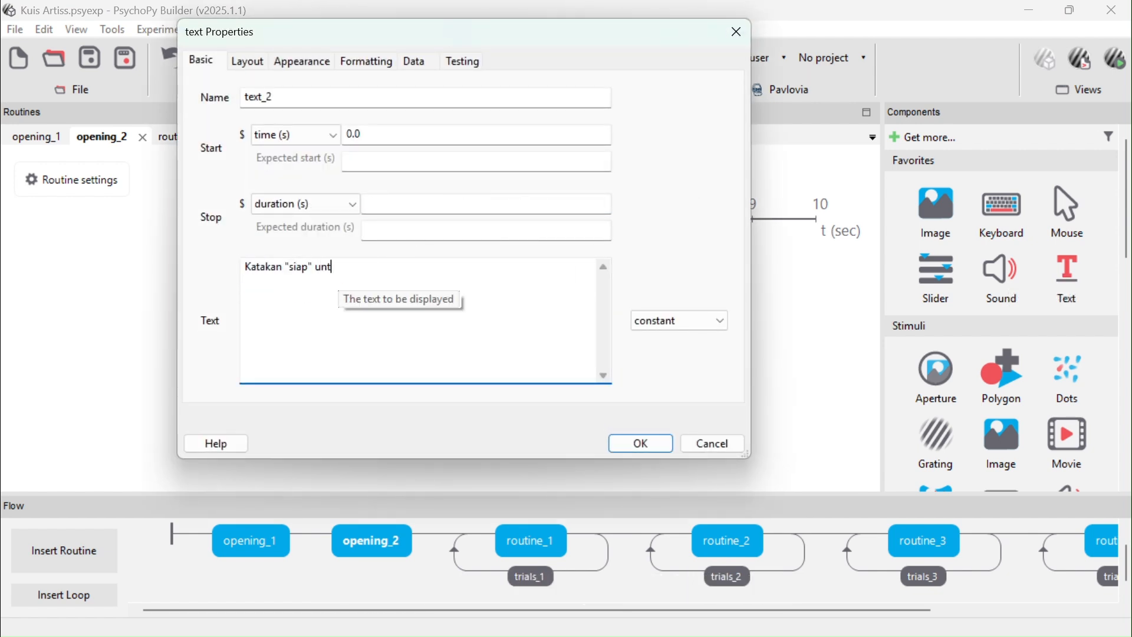
type("tuk lanjut ke bagian selanjutnya ya!")
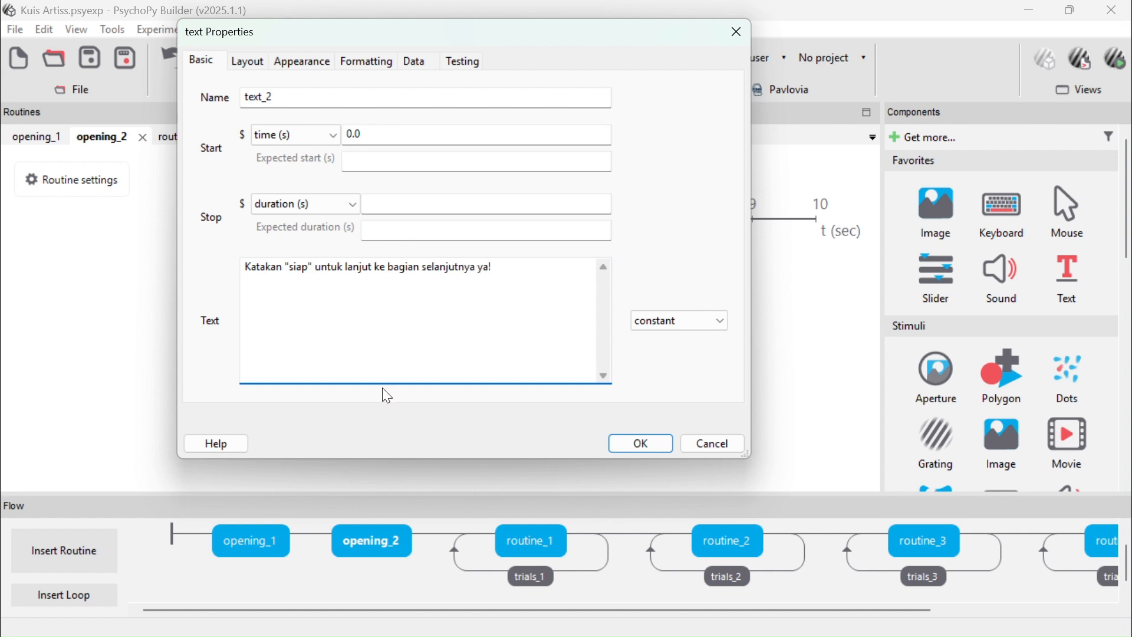
left_click(646, 447)
Add a Microphone component to opening_2 with a stop duration of 5 seconds
scroll(1008, 402, "down", 8)
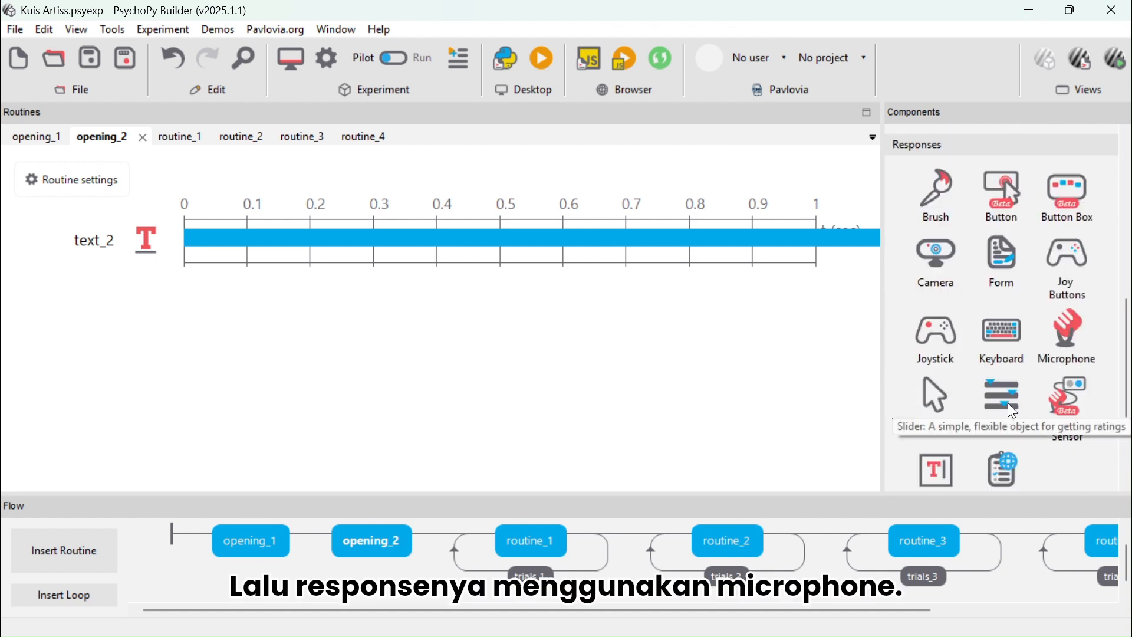
left_click(1073, 341)
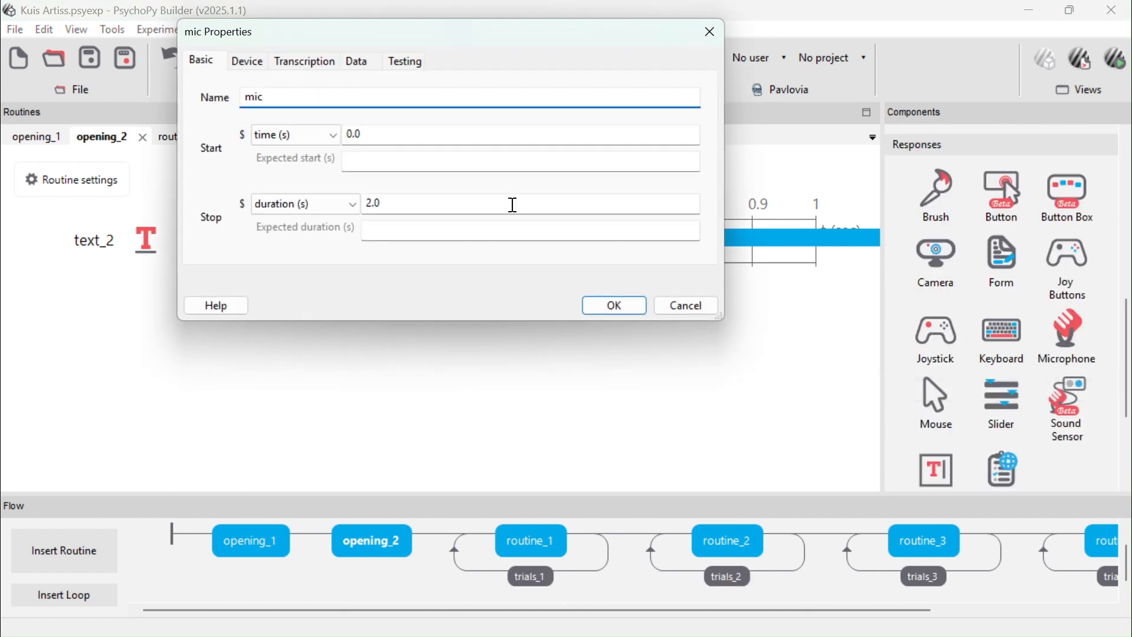
left_click(421, 203)
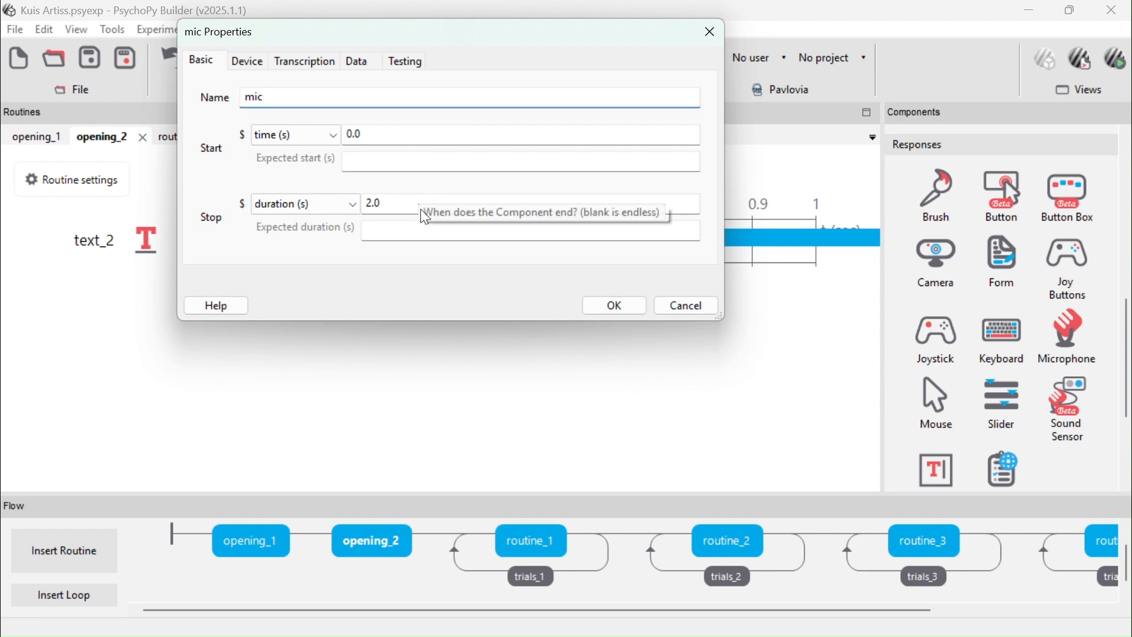
key("BackSpace")
key("BackSpace")
key("BackSpace")
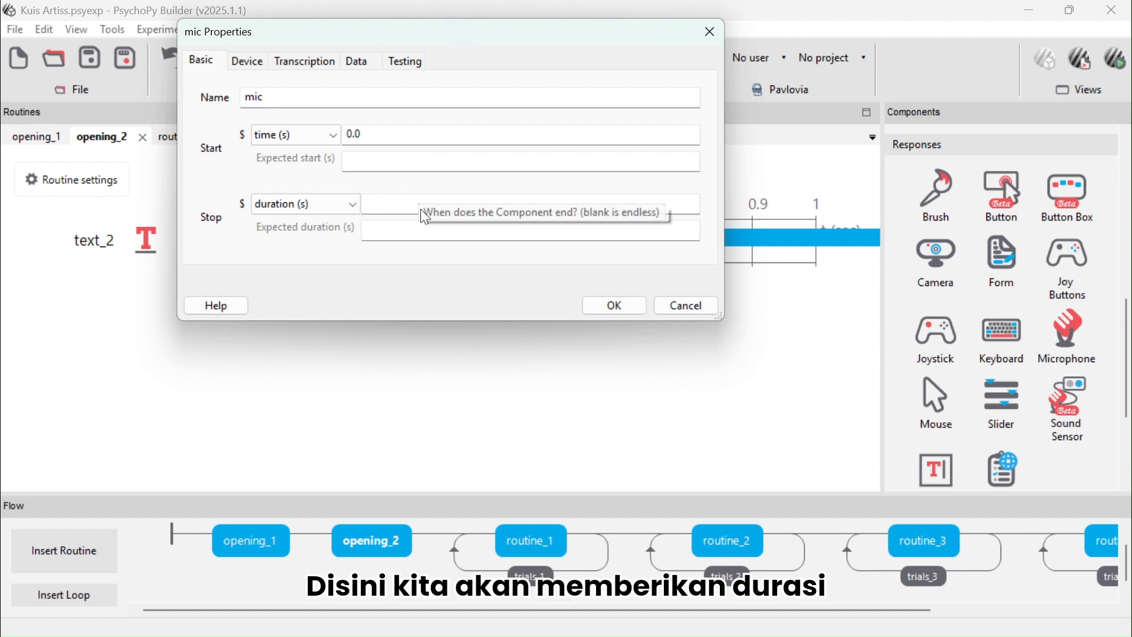
type("5")
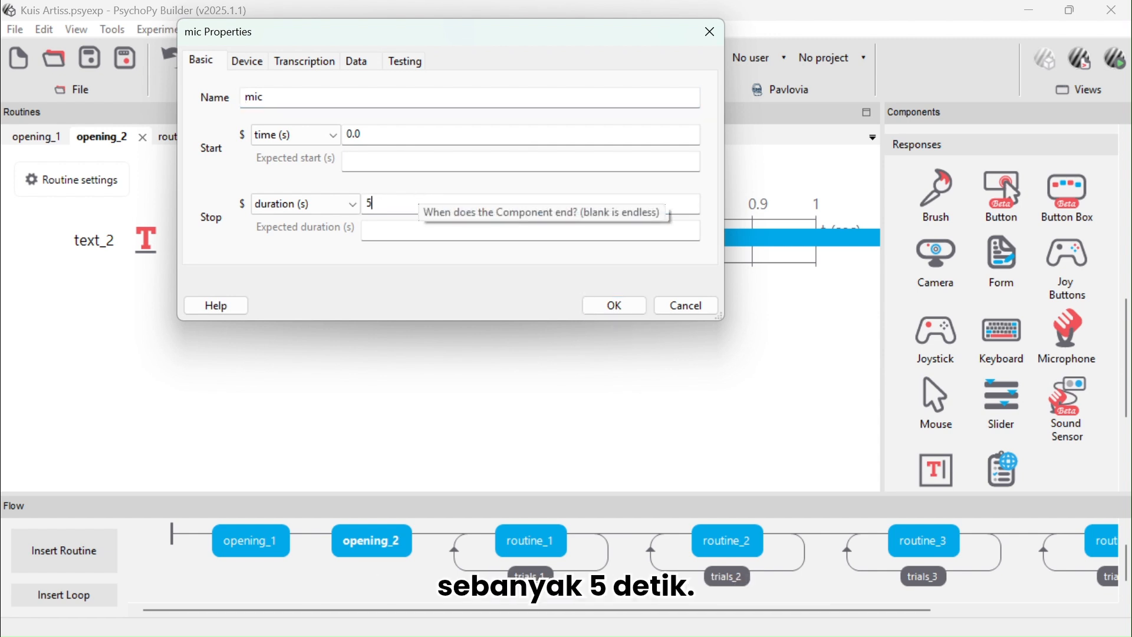
Set the microphone's device to Microphone Array (Intel® Smart Sound Technology for Digital Microphones) and confirm the component
left_click(233, 56)
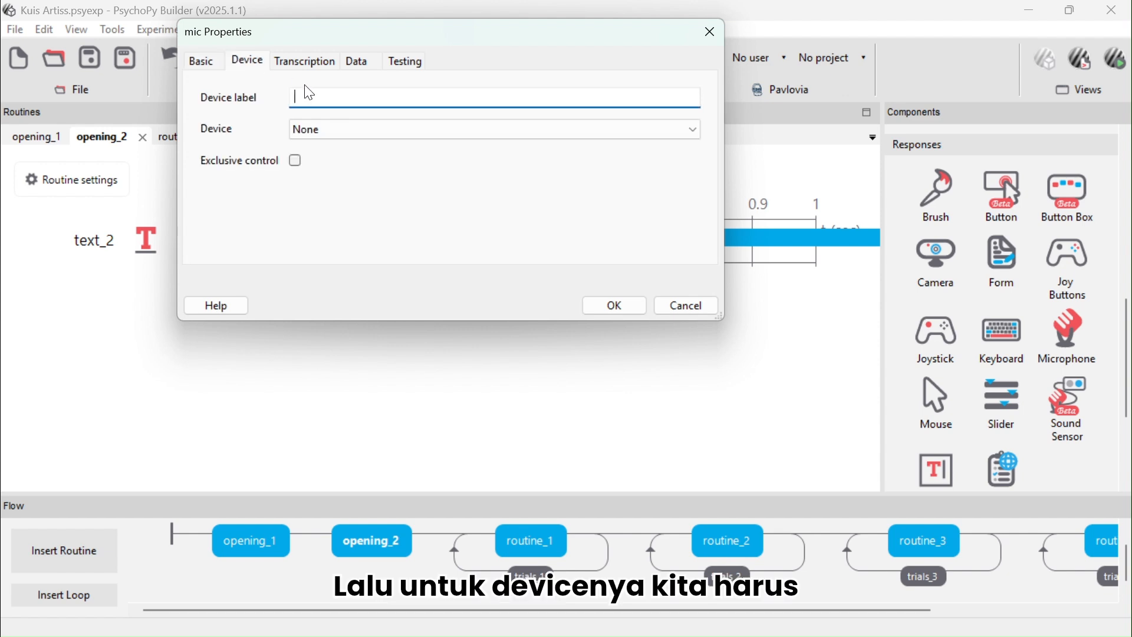
left_click(354, 131)
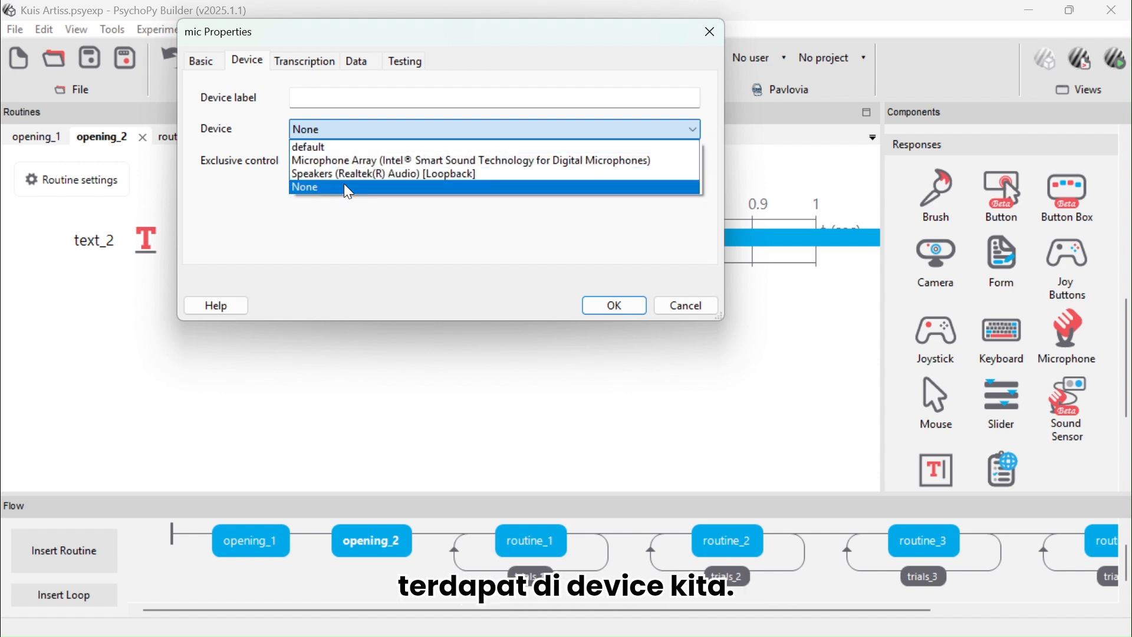
left_click(341, 164)
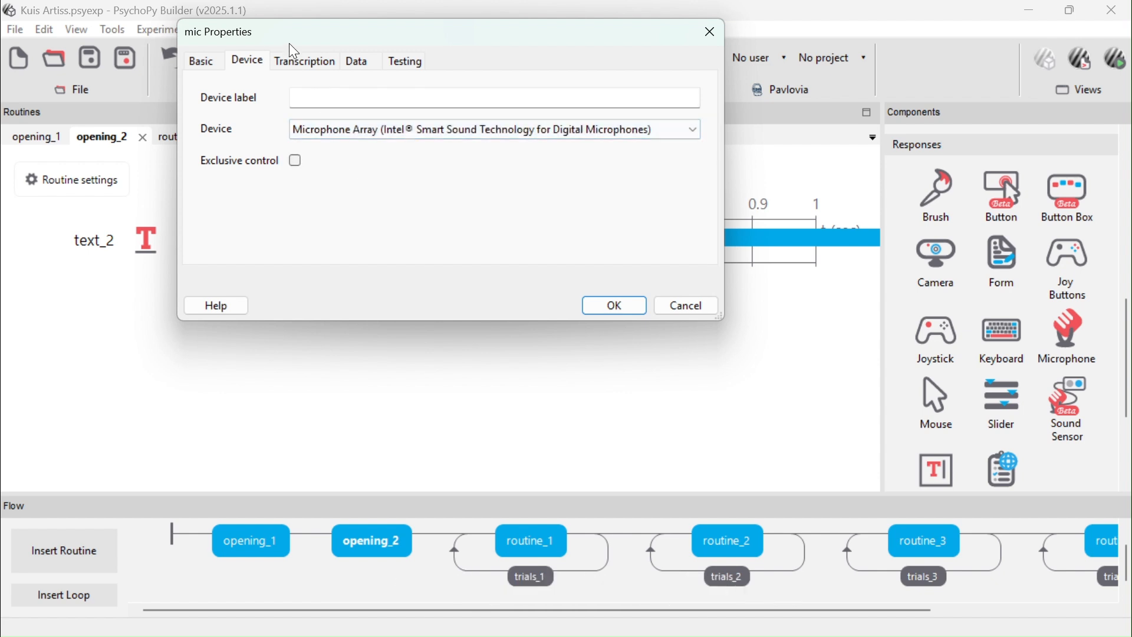
left_click(357, 62)
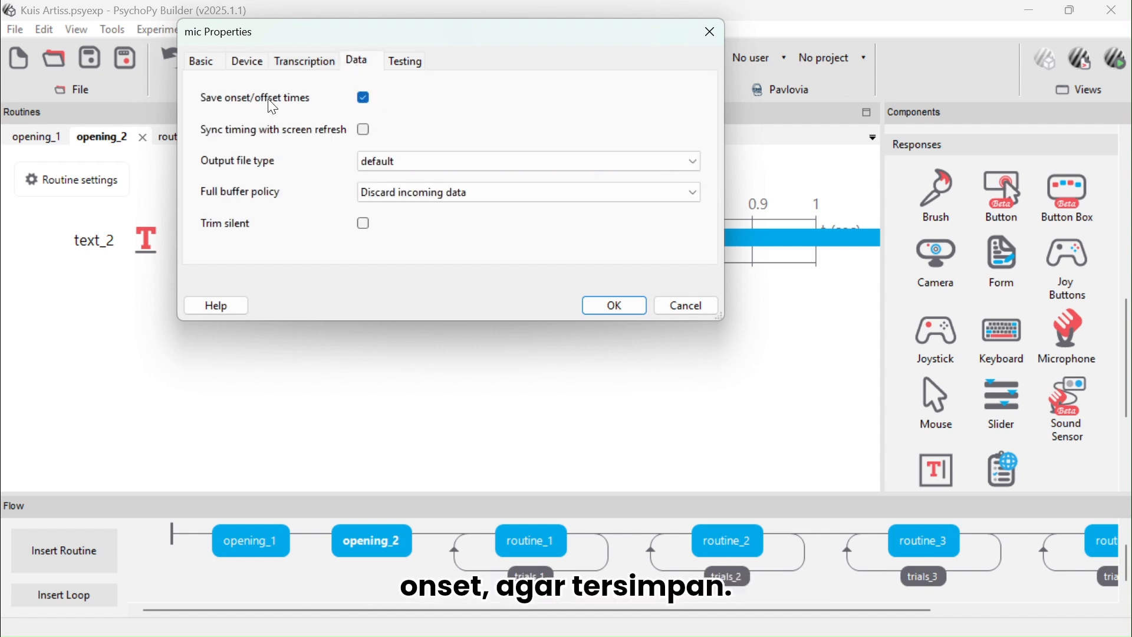
left_click(609, 305)
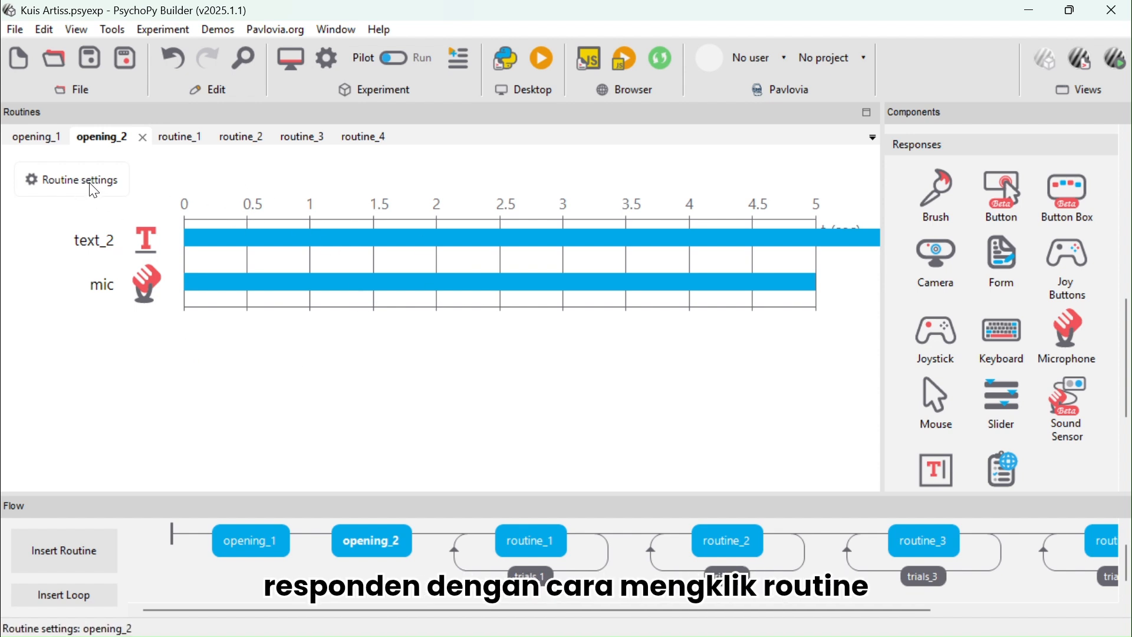
Set the opening_2 routine's timeout duration to 5 seconds in its routine settings
left_click(68, 186)
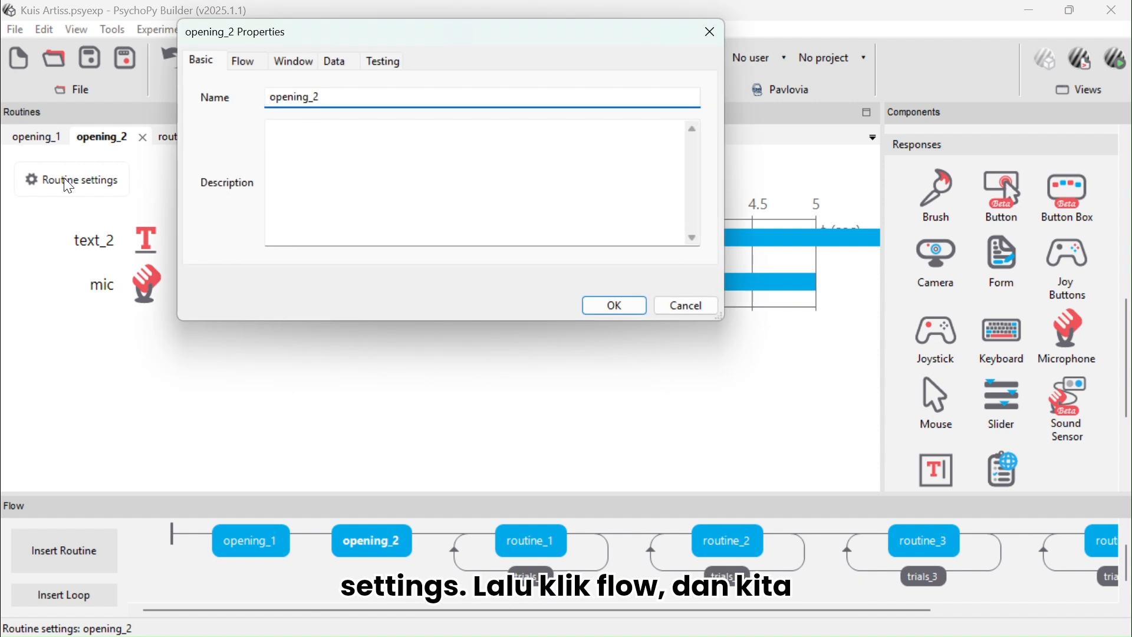
left_click(243, 57)
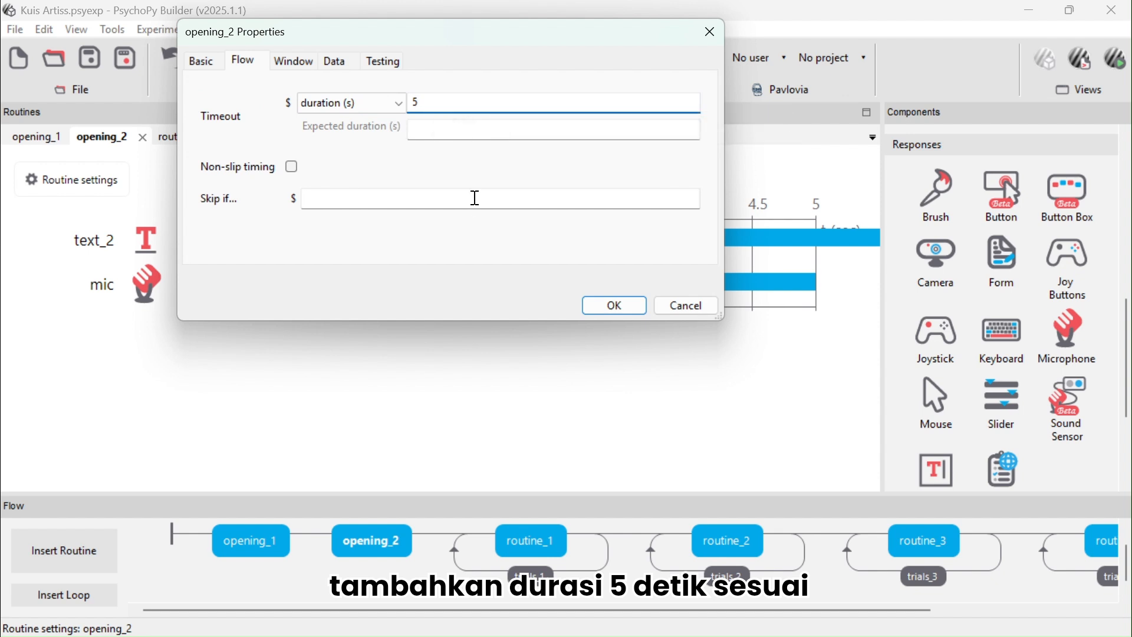
left_click(614, 305)
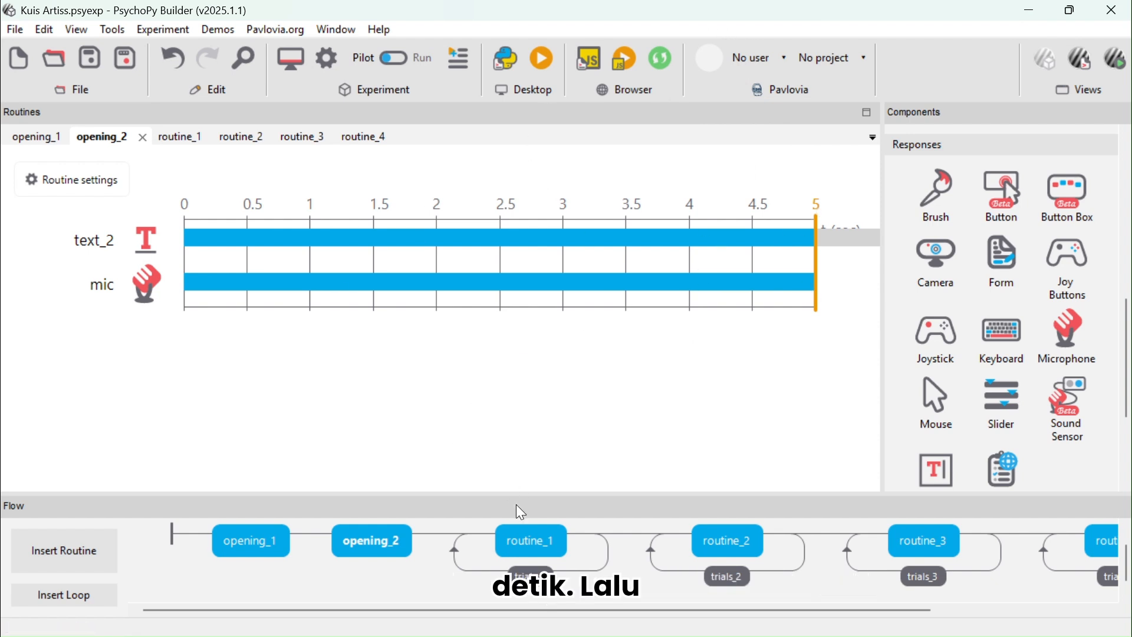
Open routine_1 and review the settings of its trials_1 loop
left_click(534, 540)
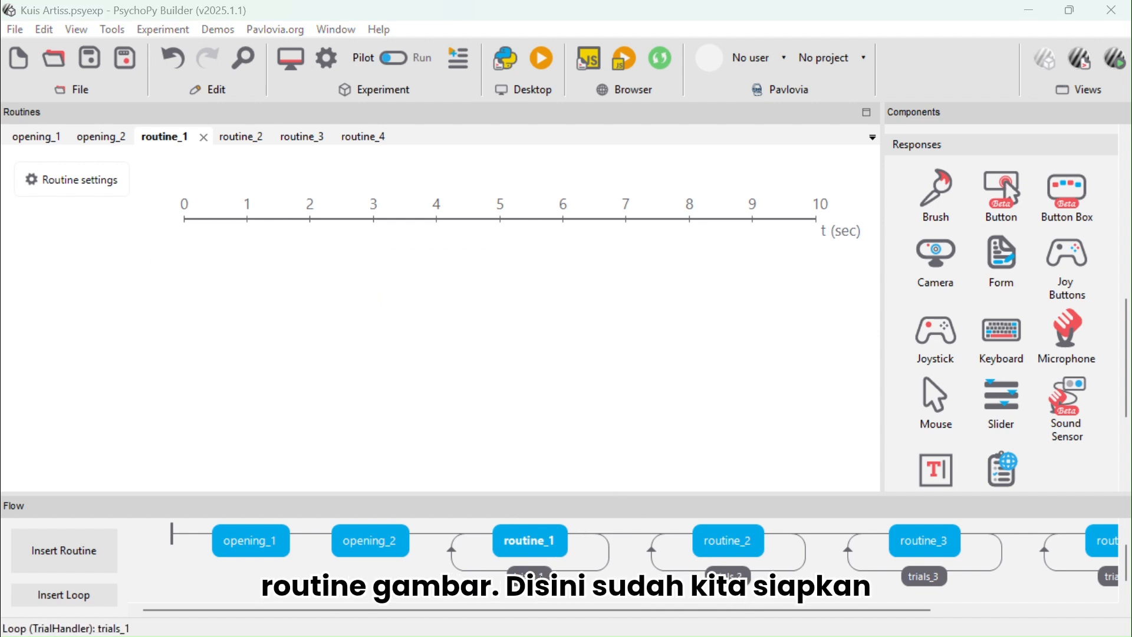
left_click(529, 573)
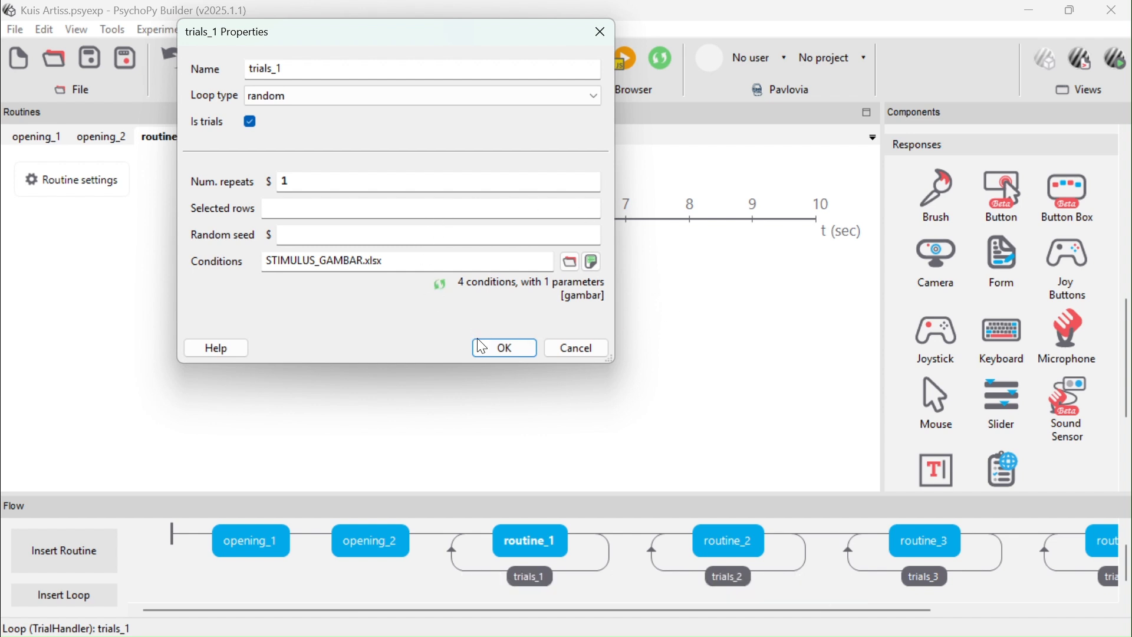
left_click(504, 348)
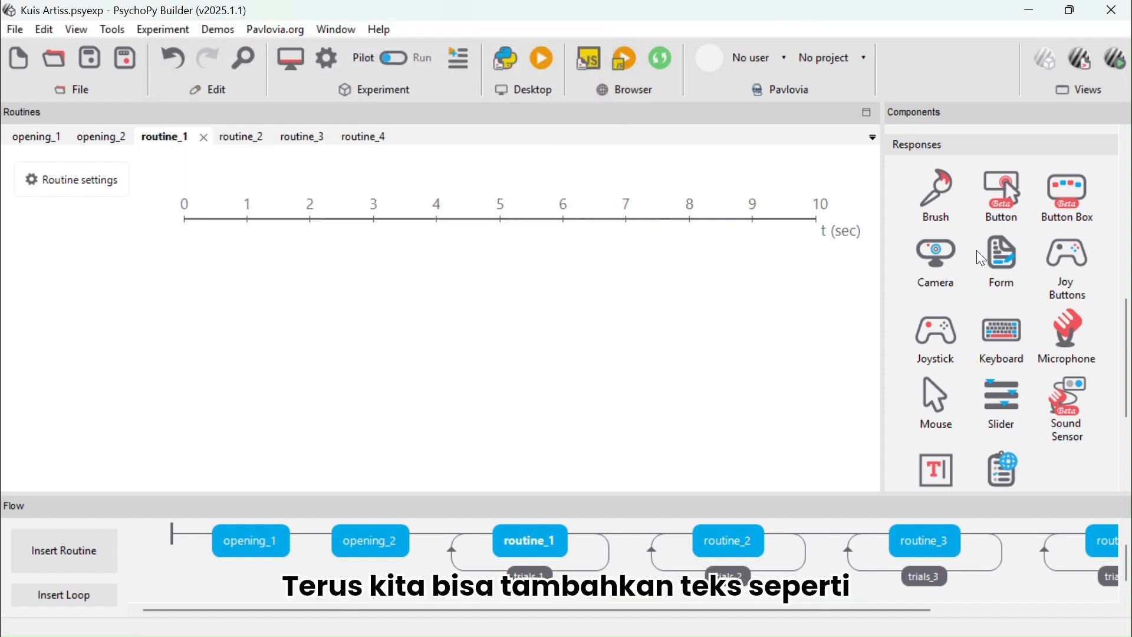
Add a Text component to routine_1 reading 'Apakah kamu suka artis ini?' preceded by three blank lines
scroll(979, 255, "up", 3)
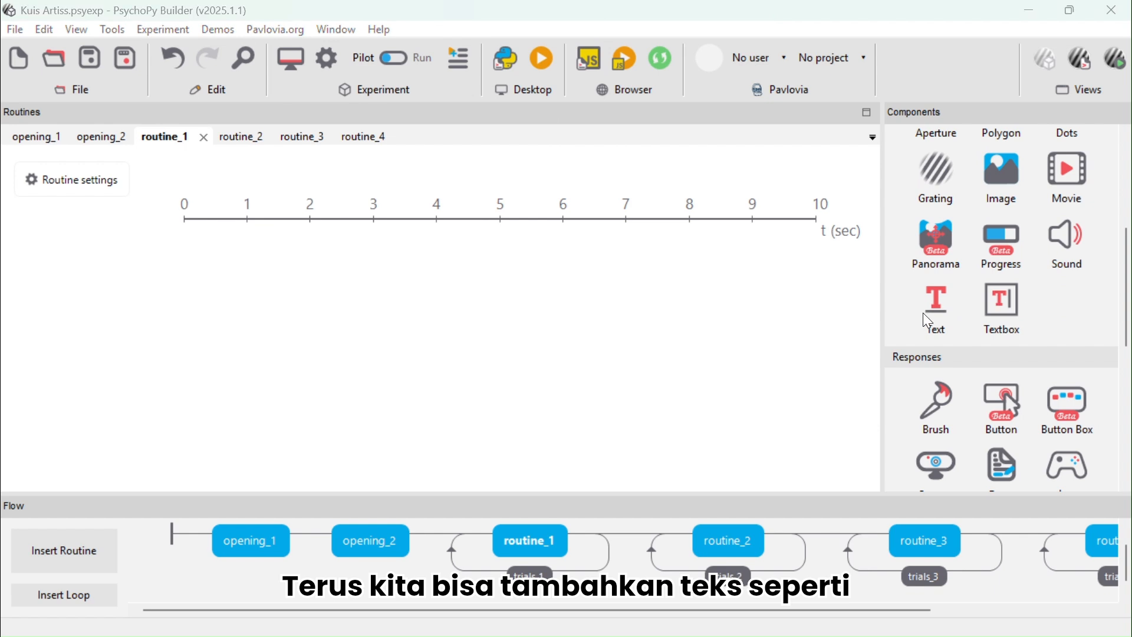
left_click(924, 313)
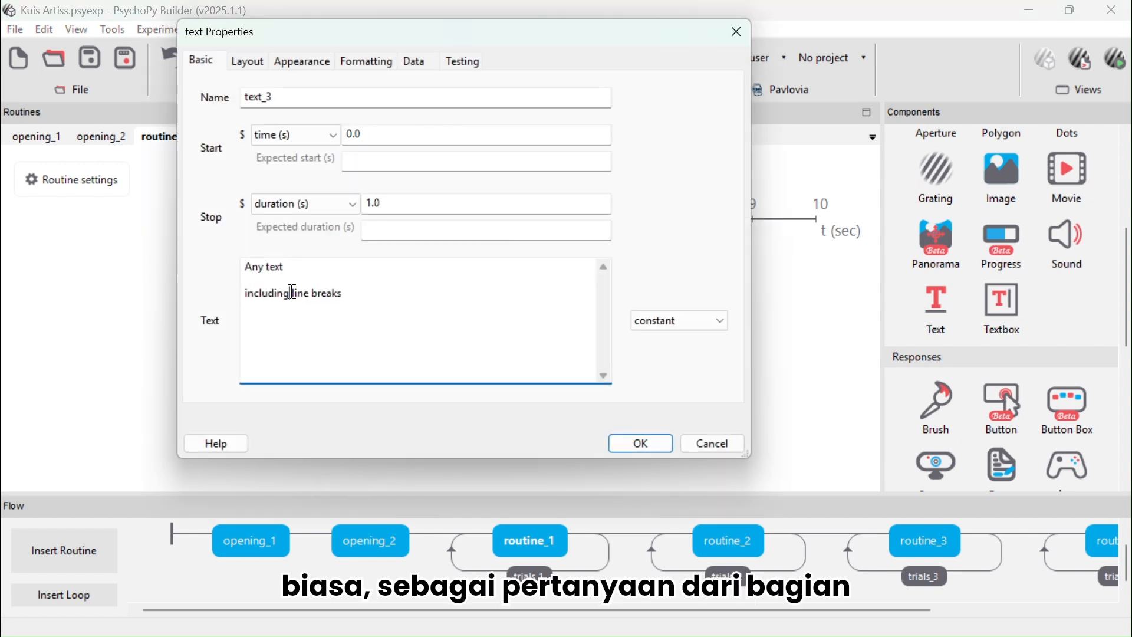
key("ctrl+a")
type("Apakah kamu suka artis in")
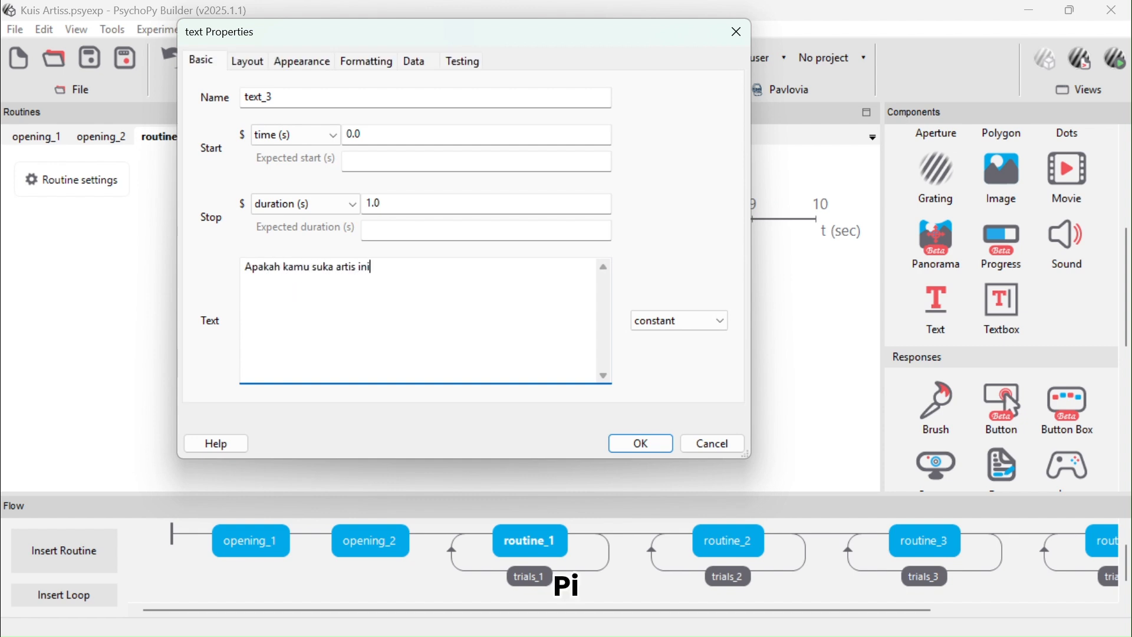
type("i?")
left_click(247, 268)
key("Return")
key("Return")
key("Return")
key("Return")
key("Return")
key("Return")
key("Return")
key("Return")
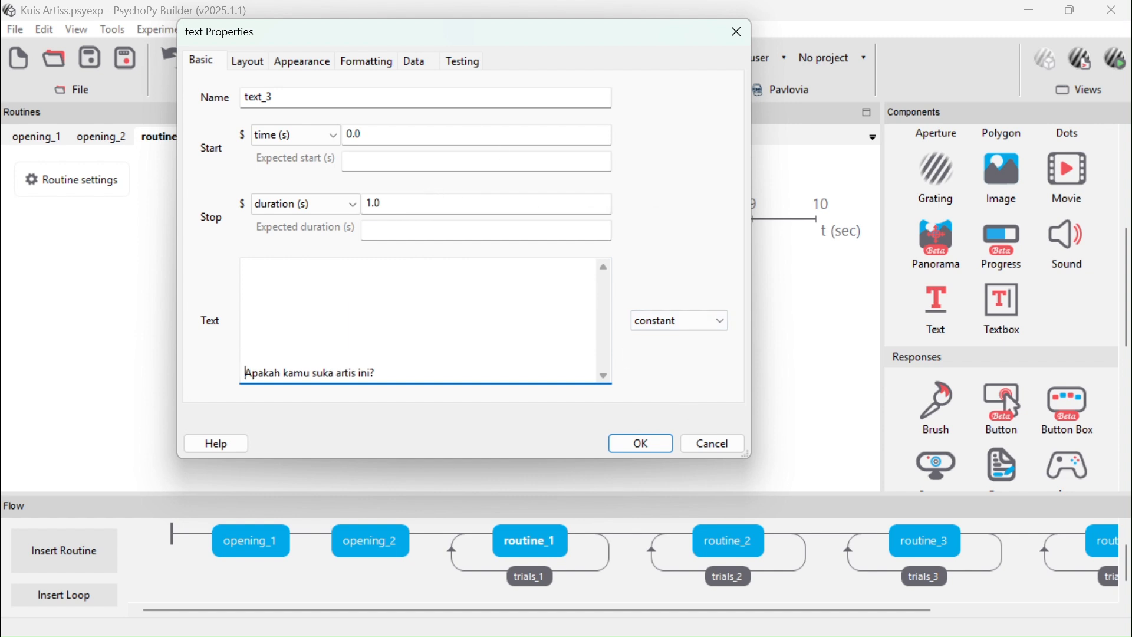
Clear the routine_1 text component's stop duration and confirm it
left_click(374, 204)
key("BackSpace")
key("BackSpace")
key("BackSpace")
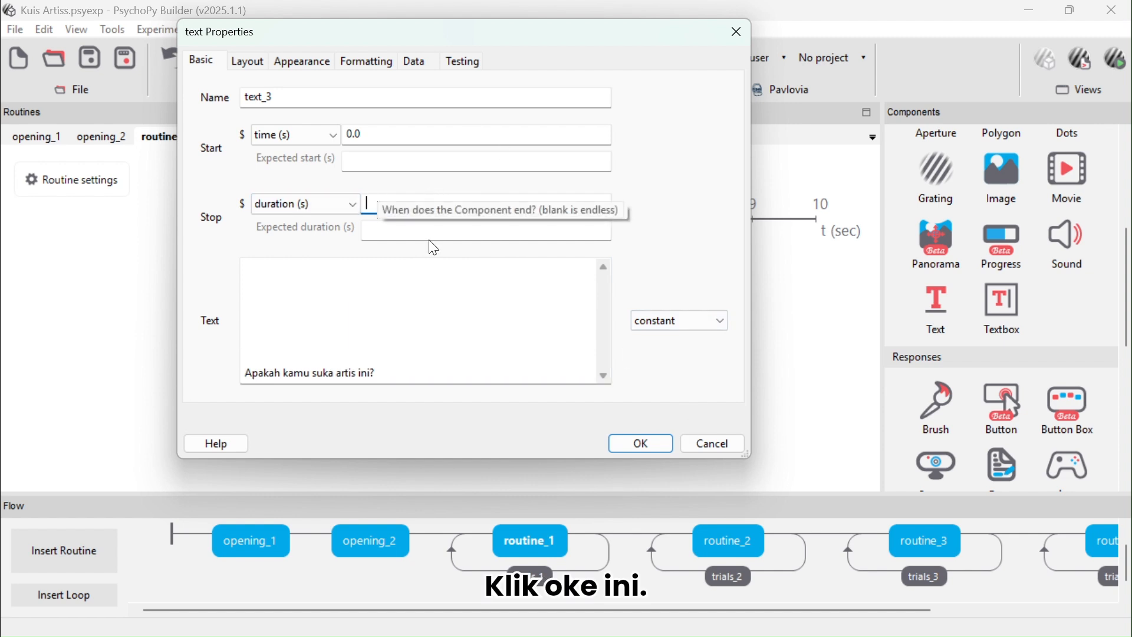
left_click(641, 444)
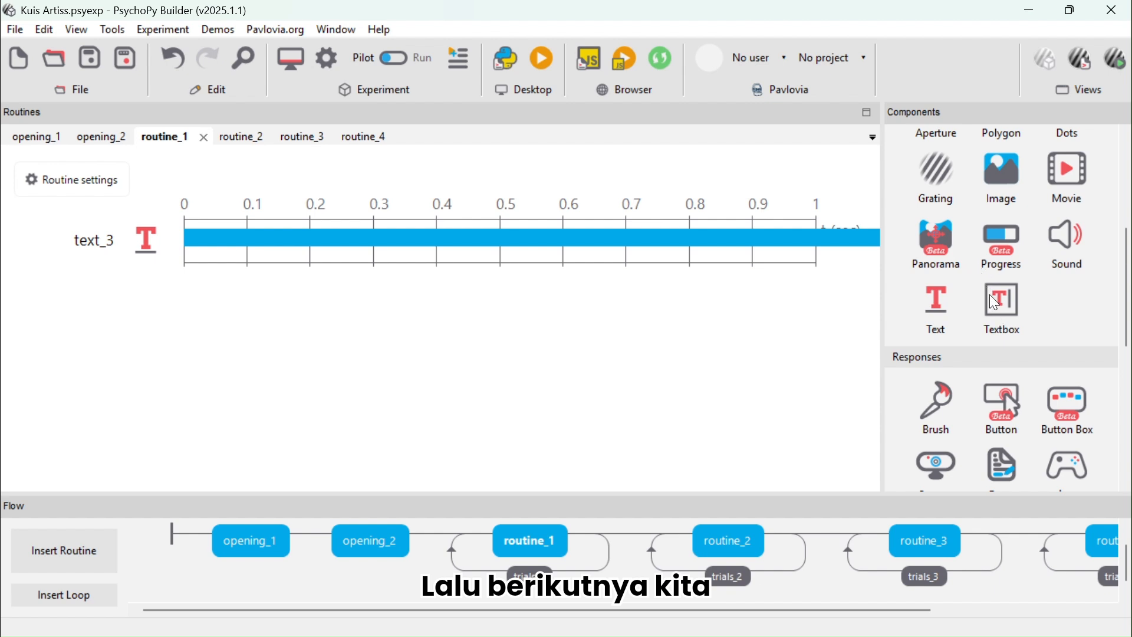
scroll(991, 298, "up", 3)
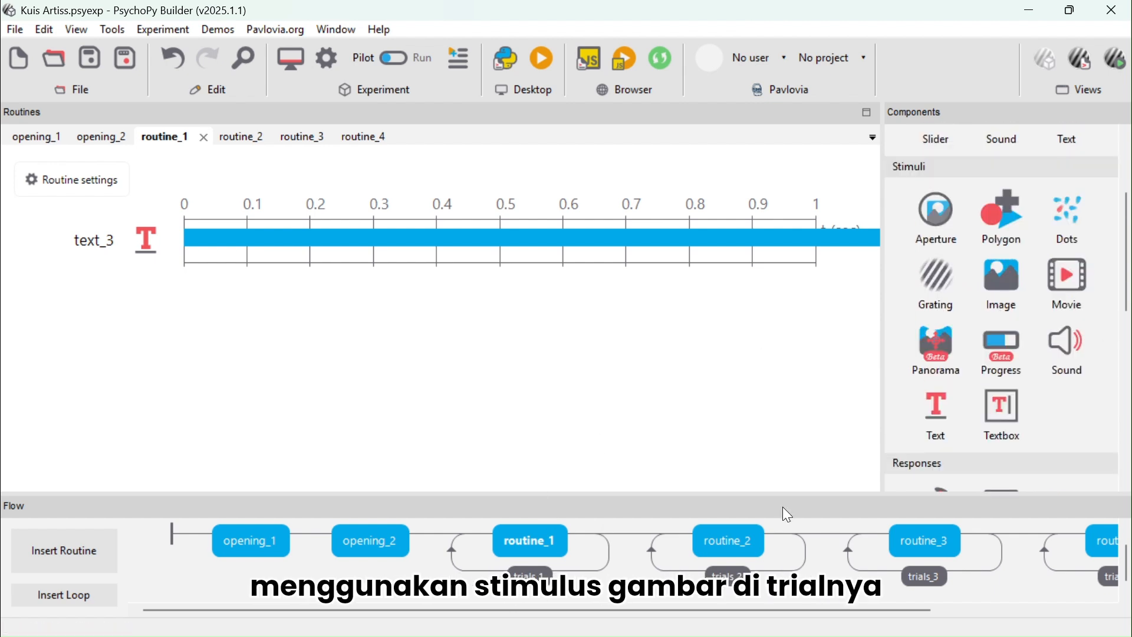
Add an Image component to routine_1 and clear its stop duration
left_click(994, 273)
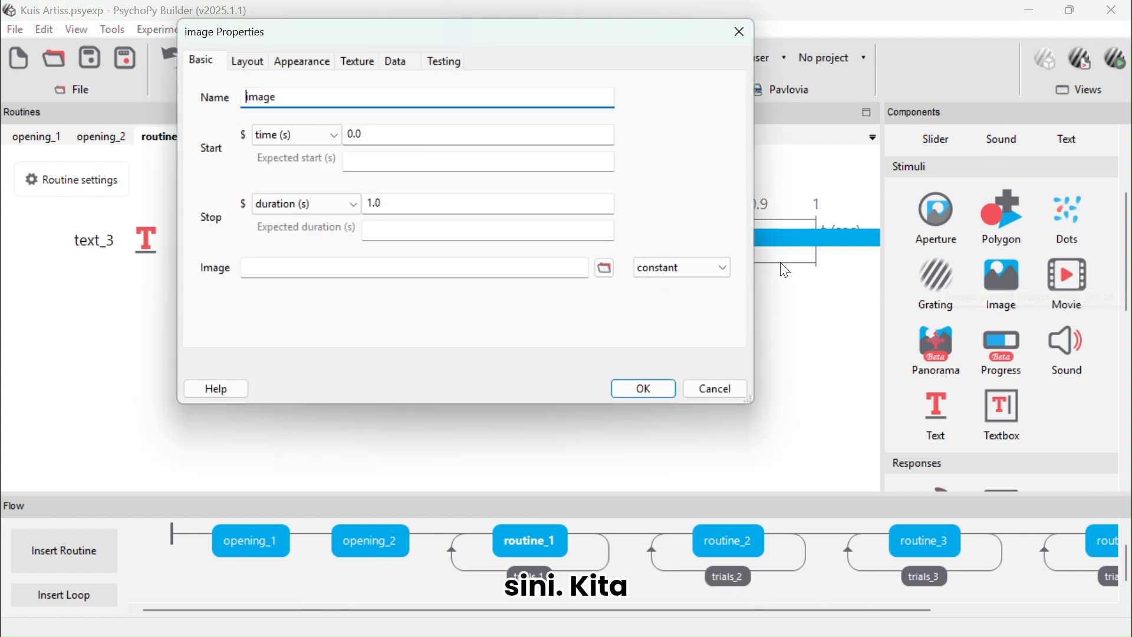
left_click(416, 208)
key("BackSpace")
key("BackSpace")
key("BackSpace")
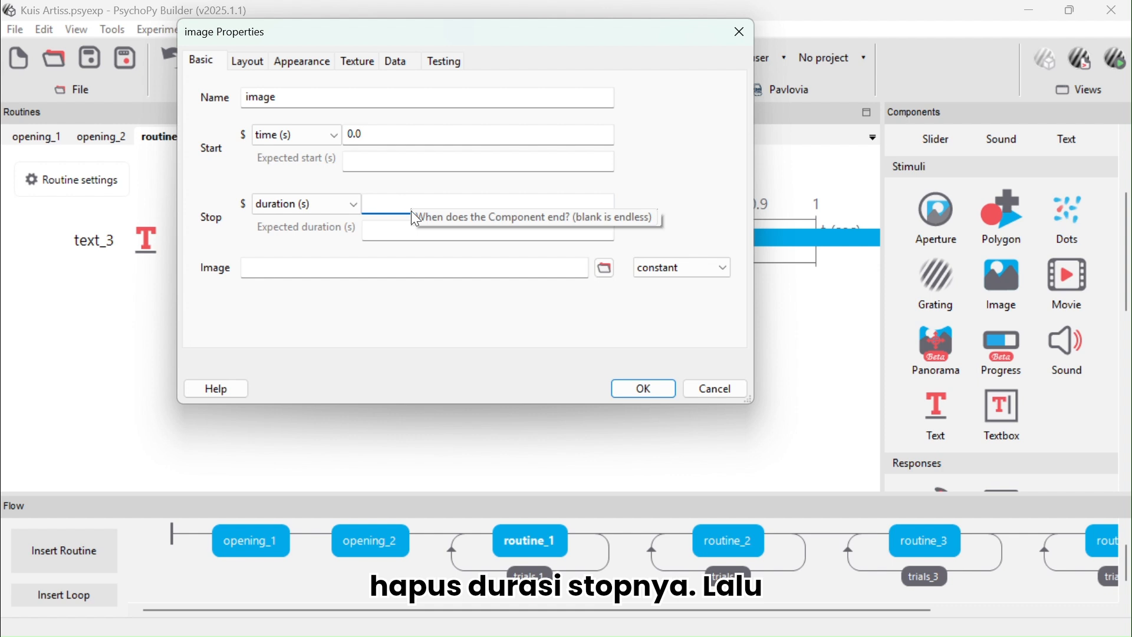
Set the image source to $gambar, updating on every repeat
left_click(405, 269)
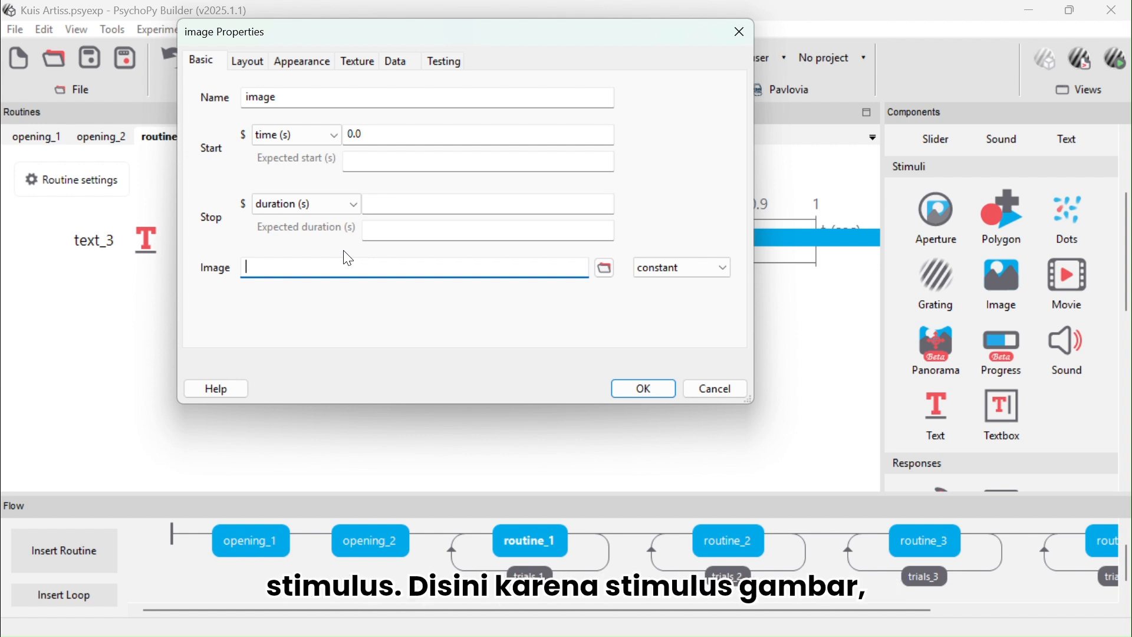
type("$gambar")
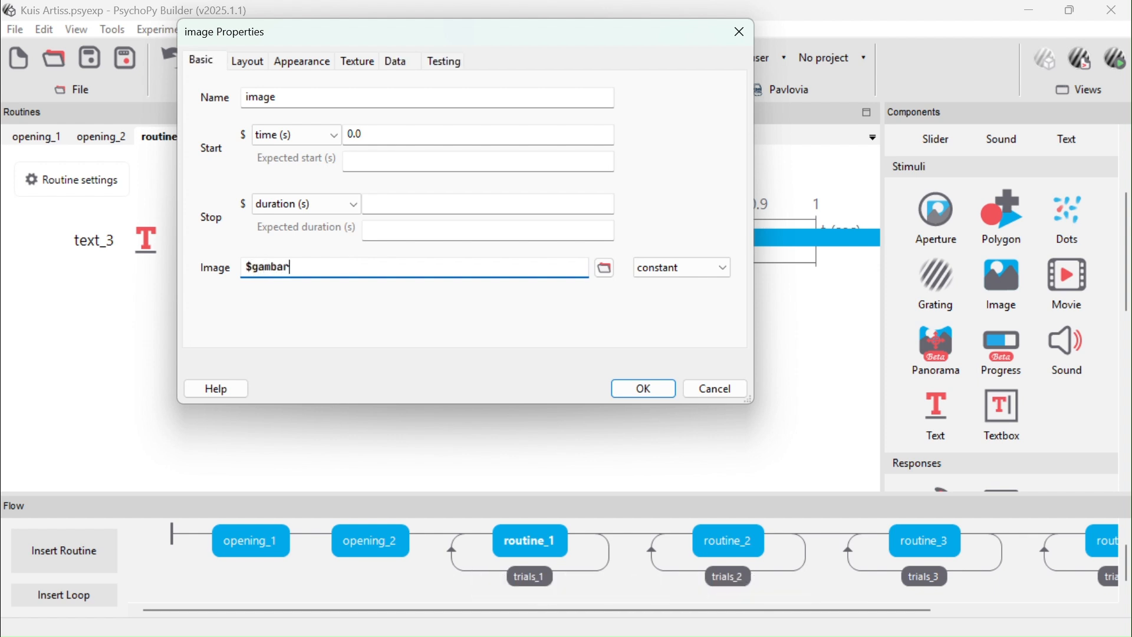
left_click(705, 270)
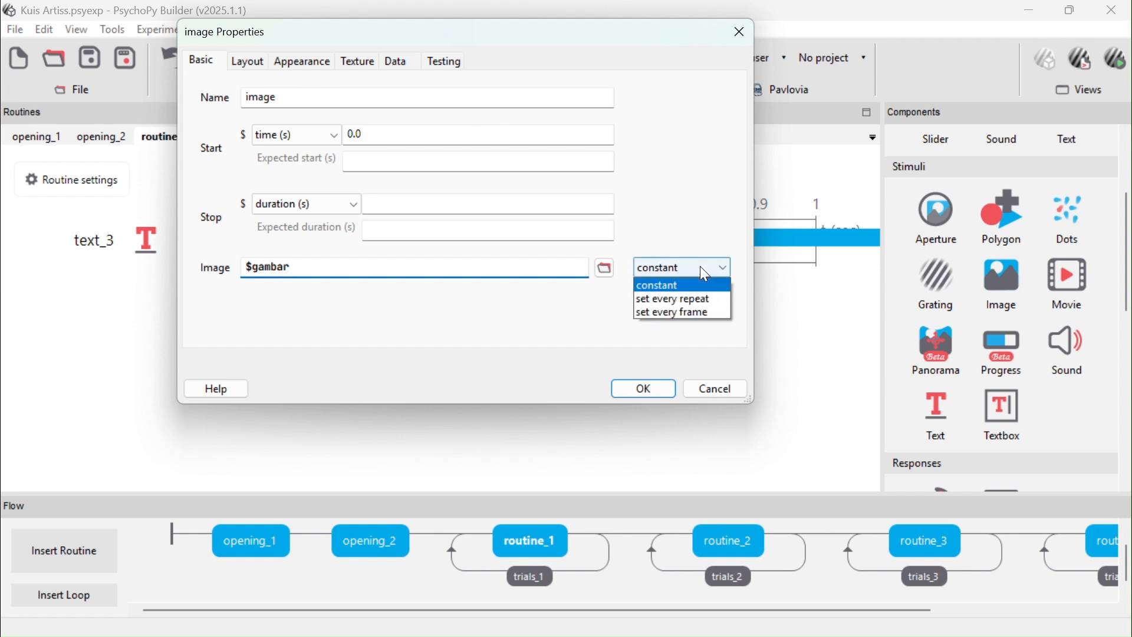
left_click(703, 298)
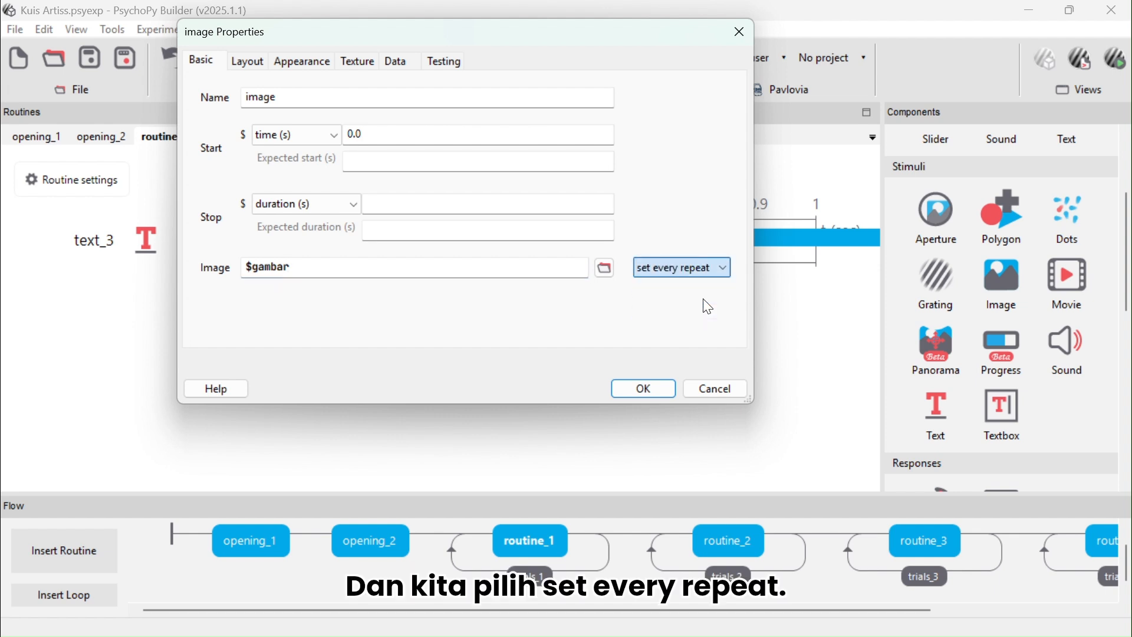
Set the image size to (0.3, 0.3) and confirm the image component
left_click(245, 65)
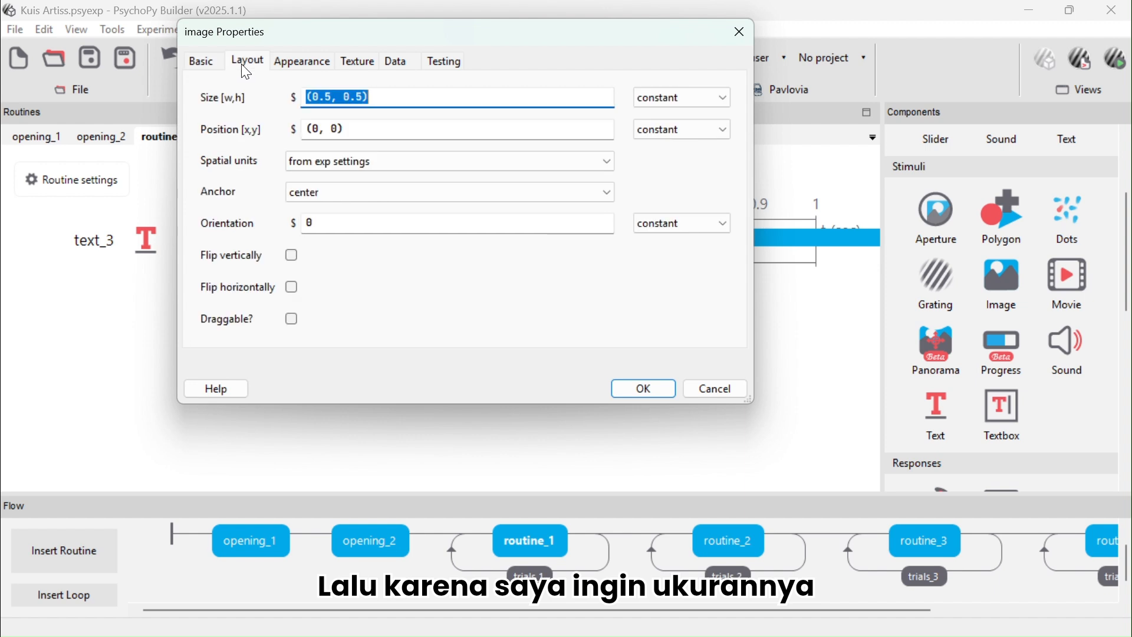
left_click(295, 61)
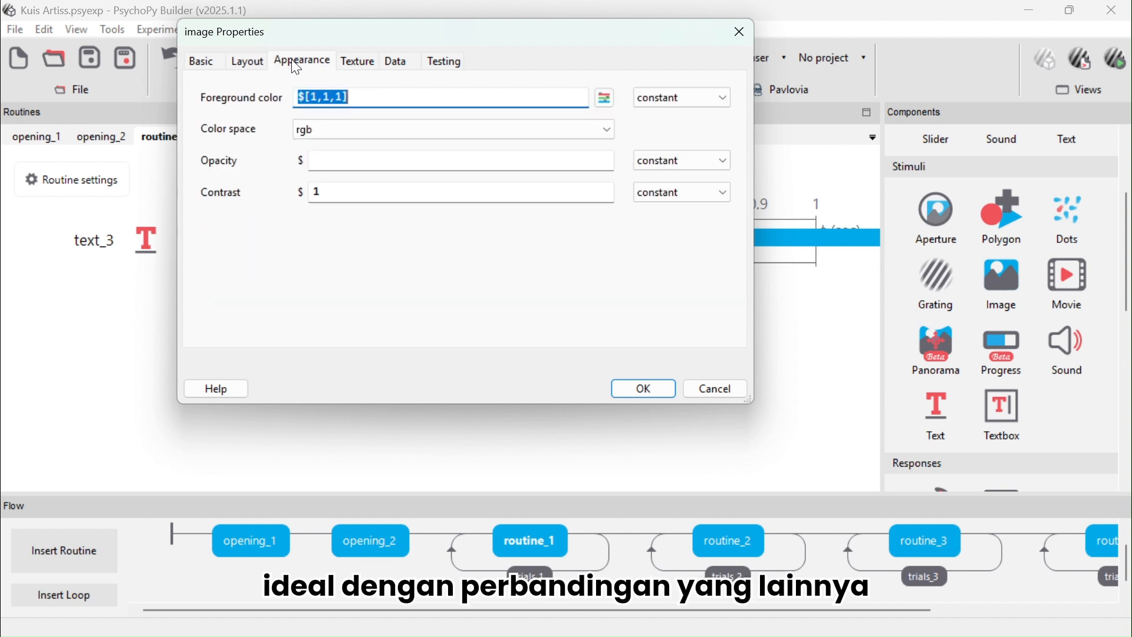
left_click(248, 61)
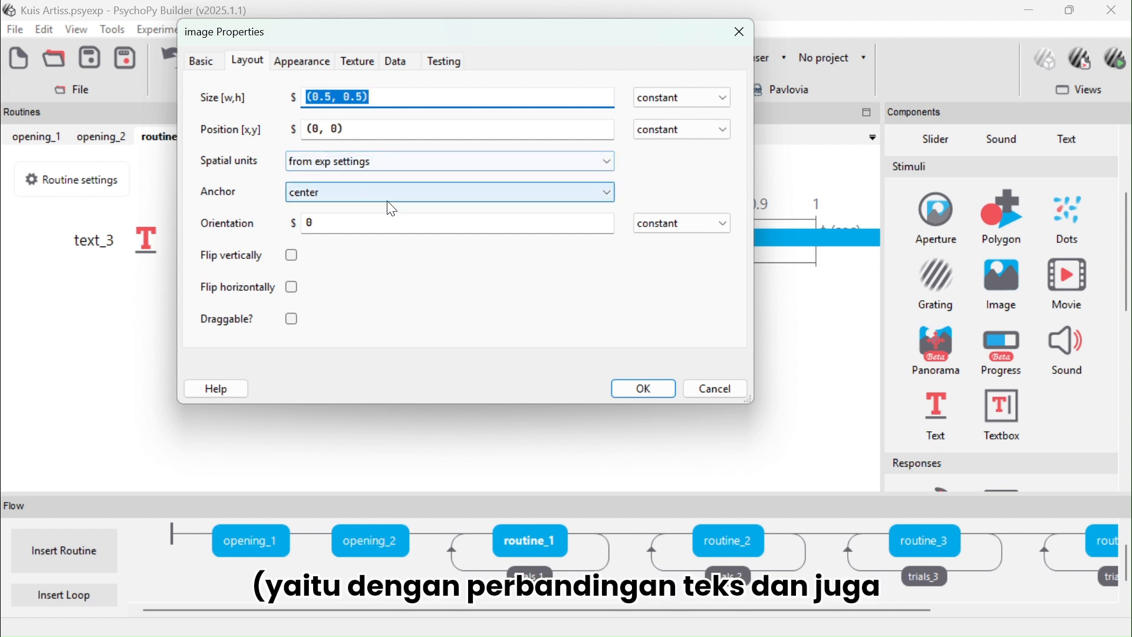
left_click(365, 98)
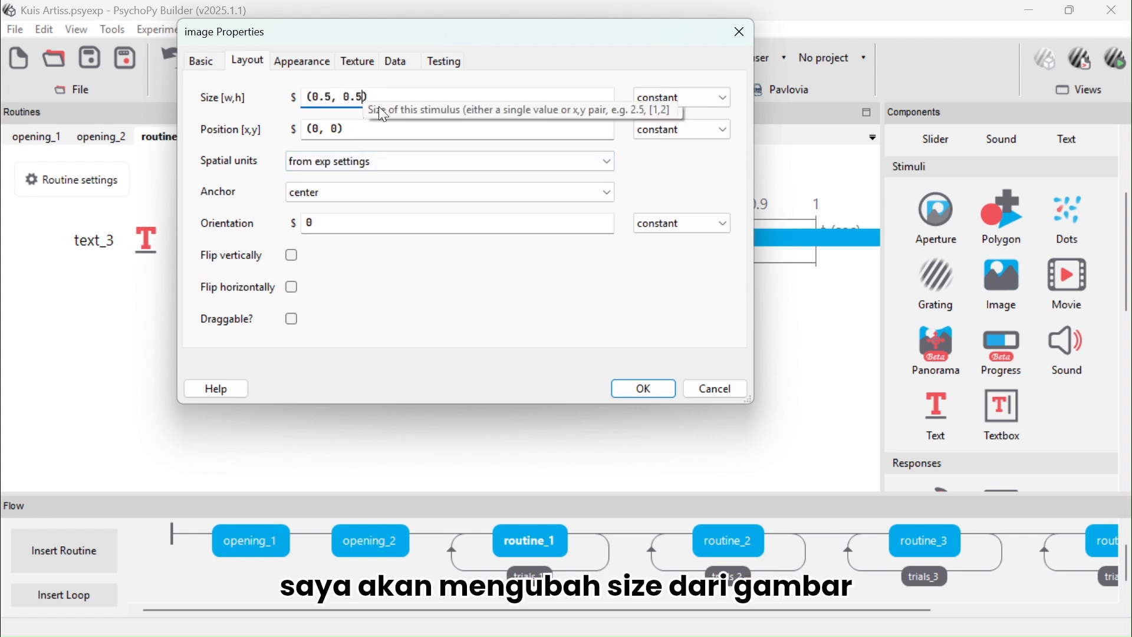
left_click(335, 98)
key("BackSpace")
type("3")
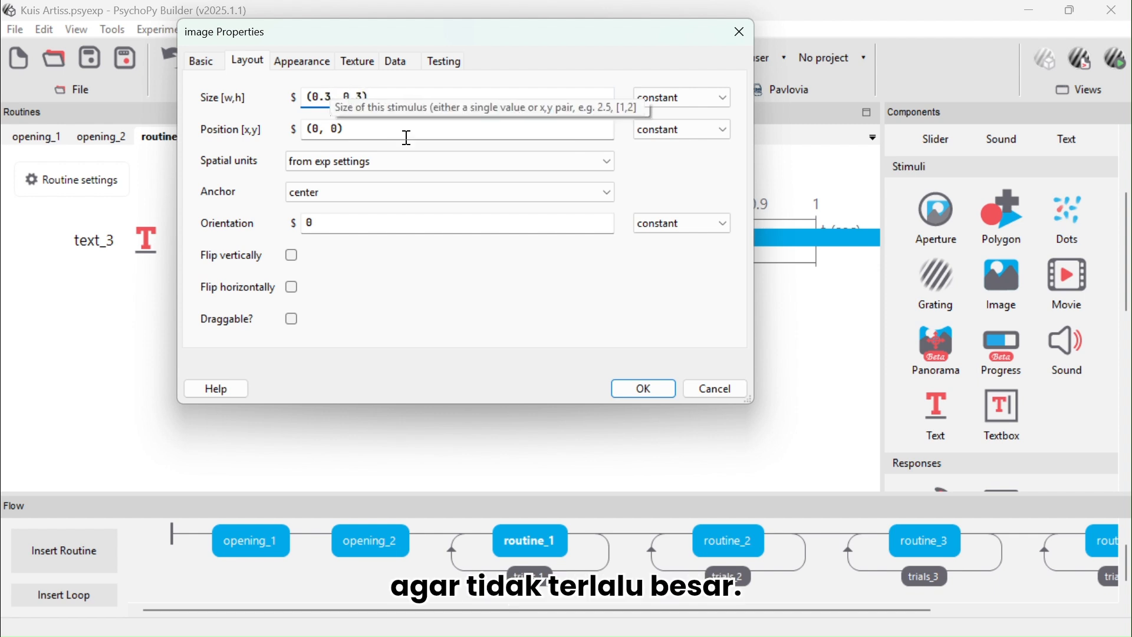
left_click(655, 391)
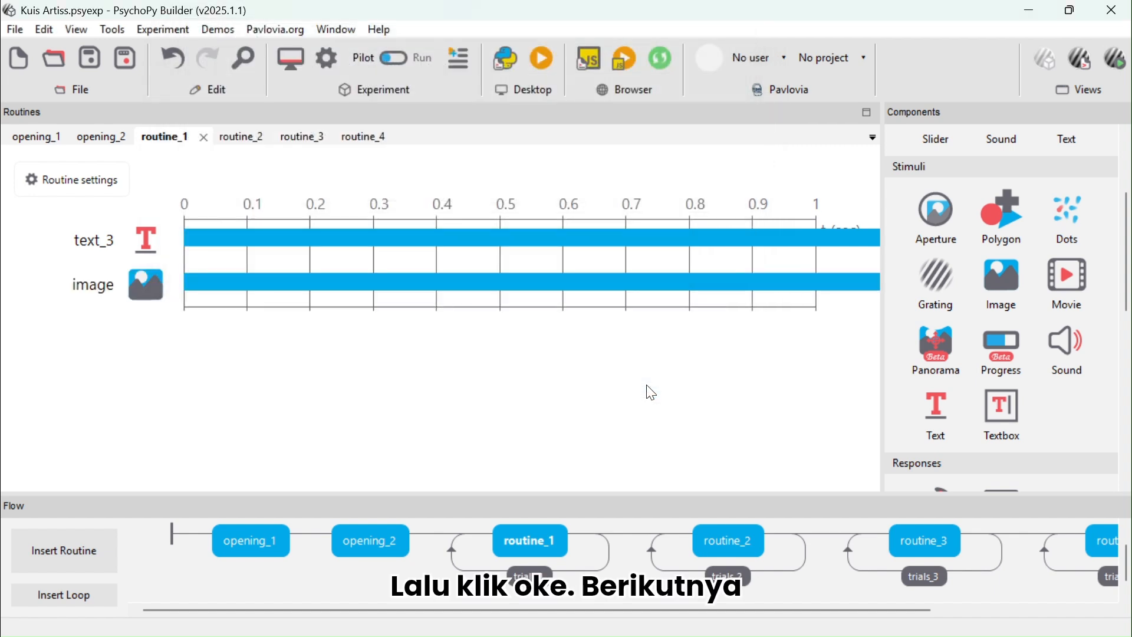
Add a Slider component to routine_1 and reduce its ticks to (1, 2, 3)
scroll(991, 397, "down", 5)
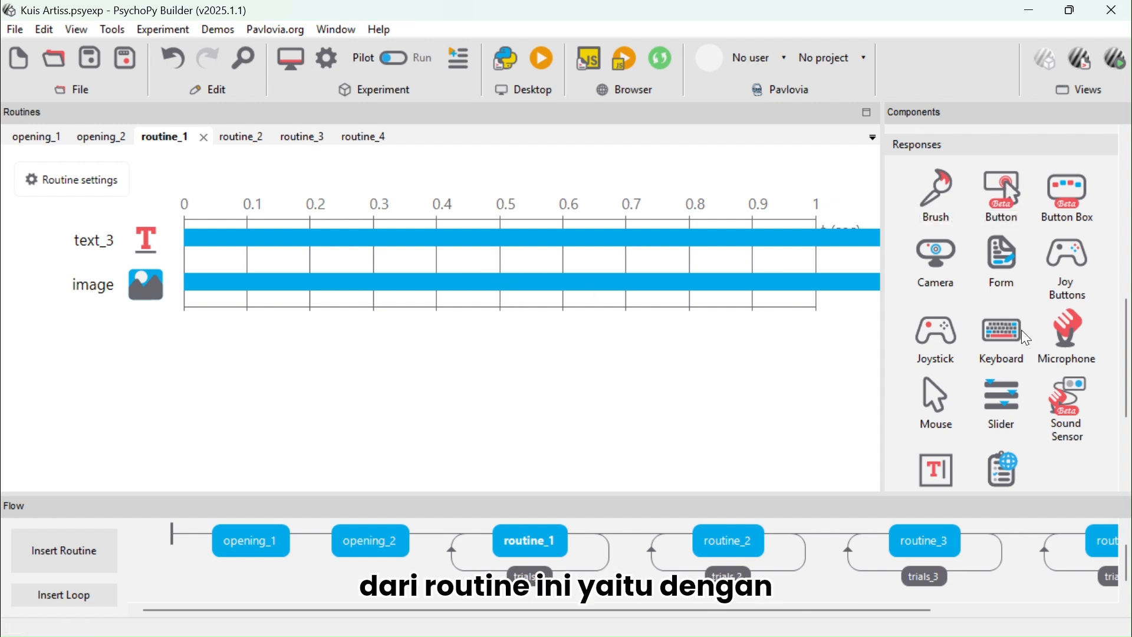
left_click(1004, 400)
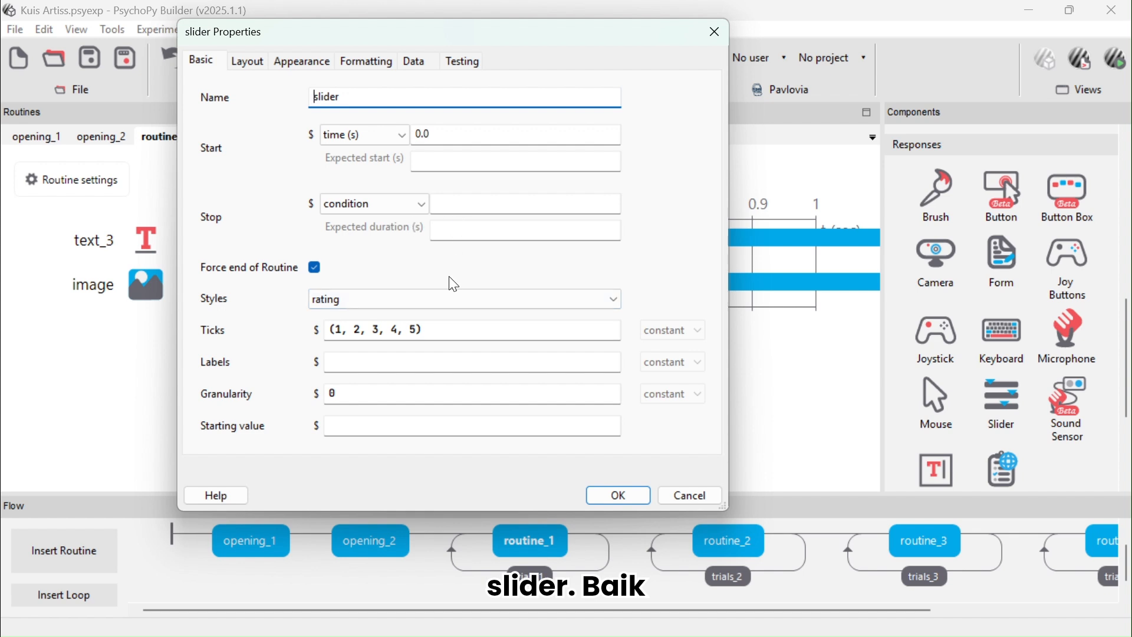
left_click(401, 300)
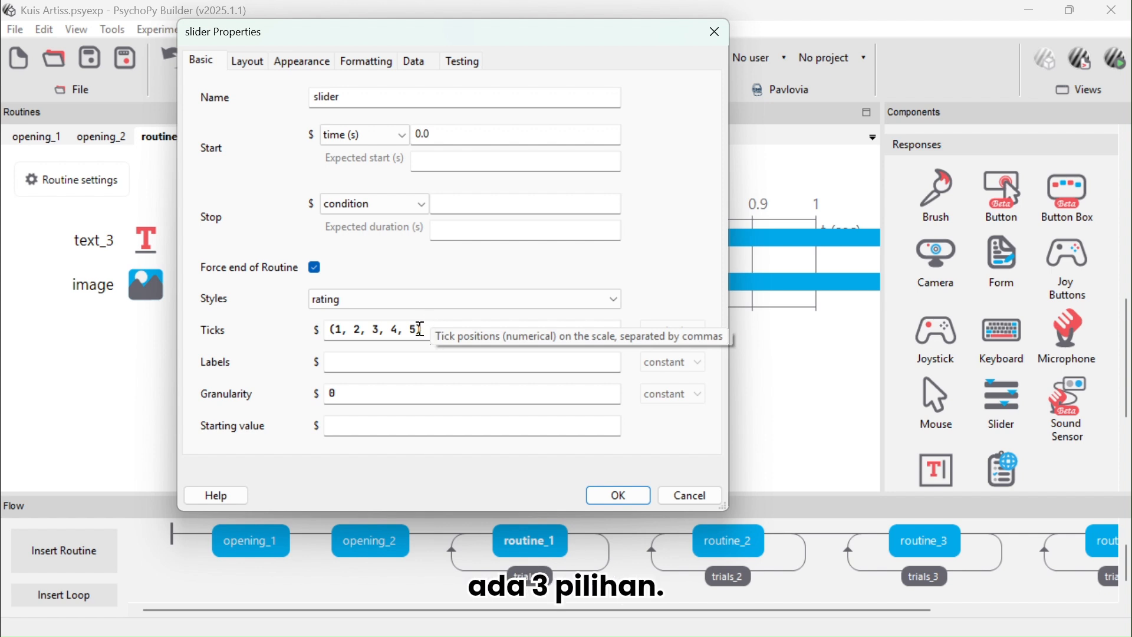
key("BackSpace")
key("BackSpace")
key("BackSpace")
key("BackSpace")
key("BackSpace")
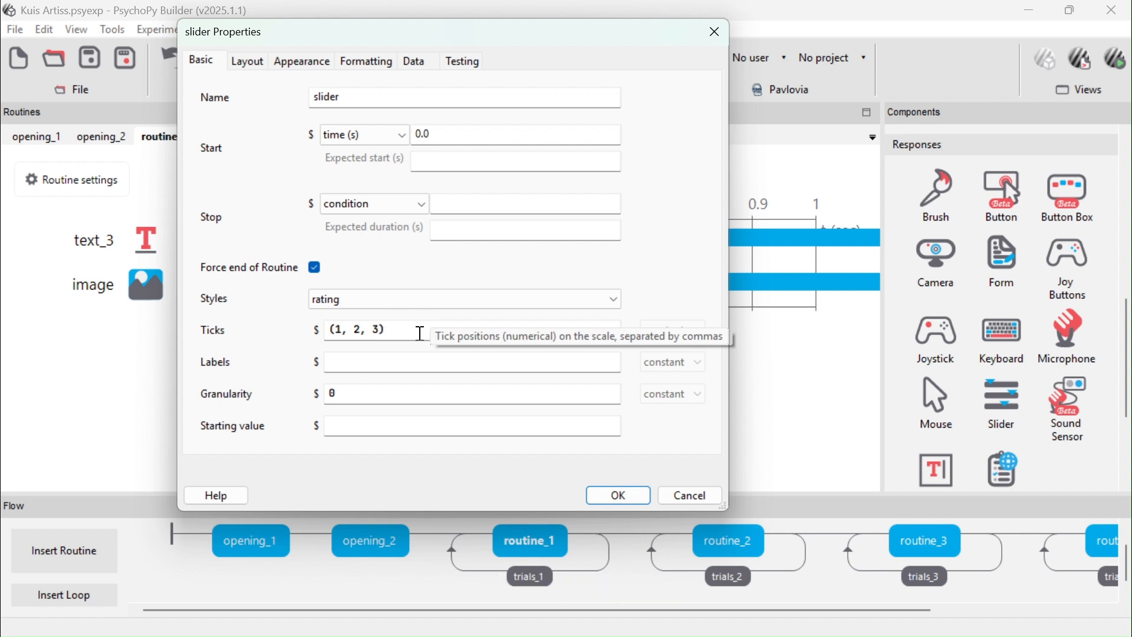
Set the slider labels to 'tidak suka','biasa saja','suka'
left_click(415, 364)
type("'tidak suka','")
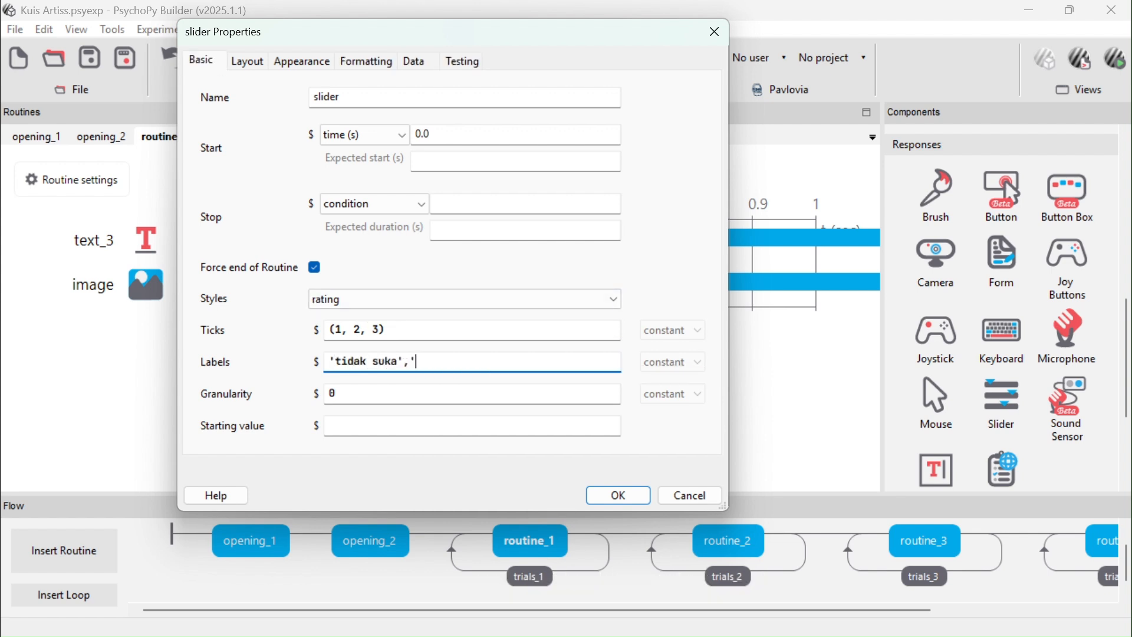
type("biasa")
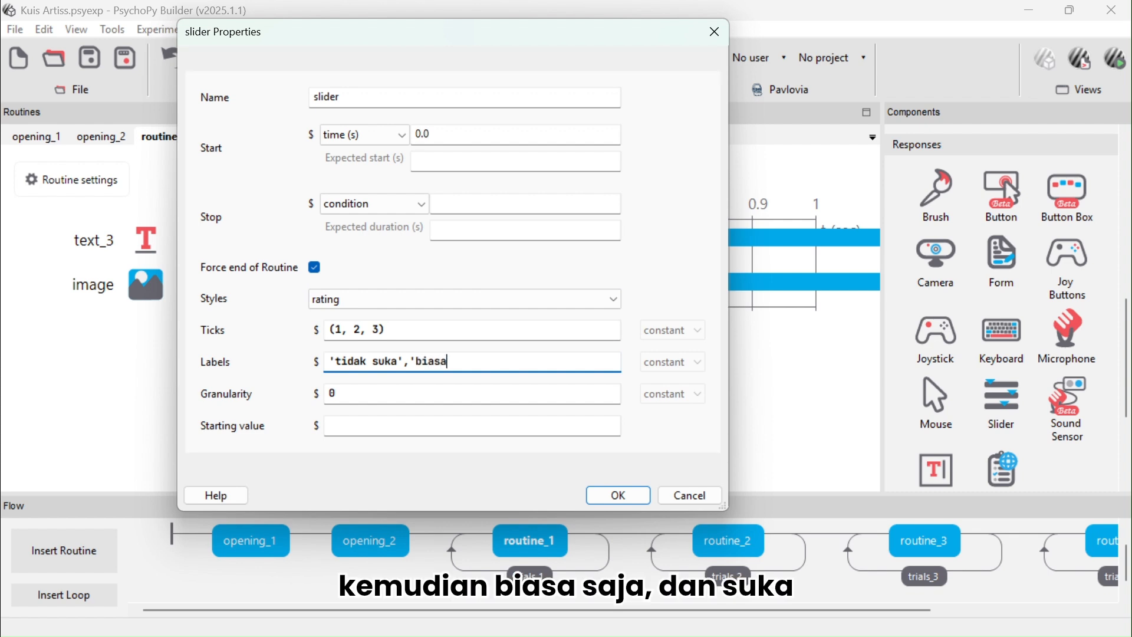
type(" saja','suka")
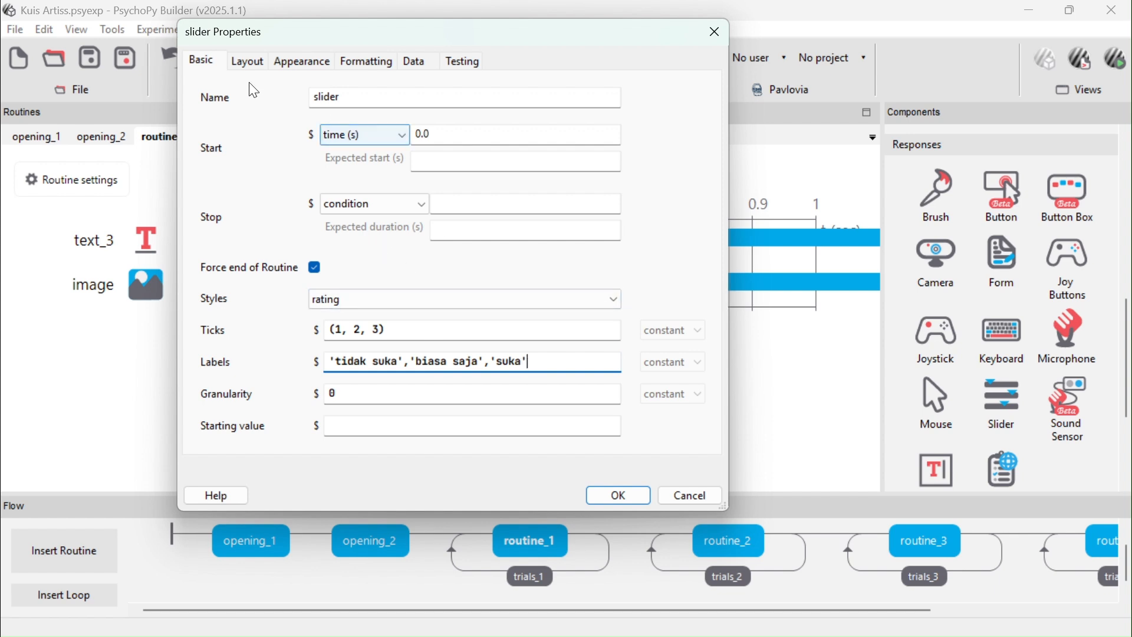
Set the slider's position to (0, -0.3)
left_click(247, 62)
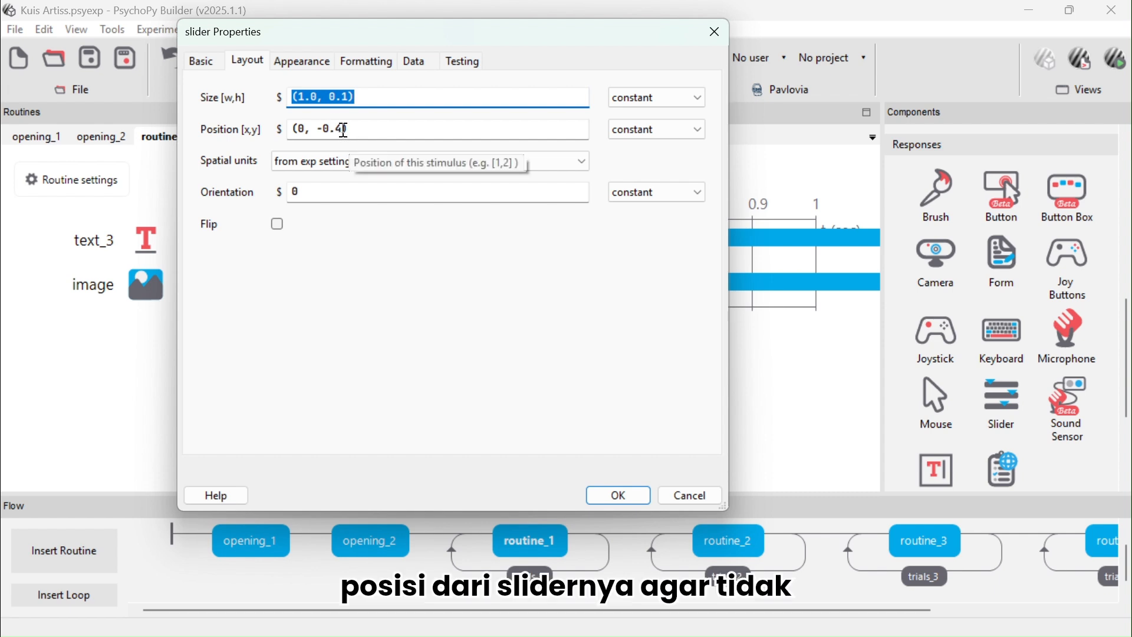
left_click(344, 131)
key("BackSpace")
type("4")
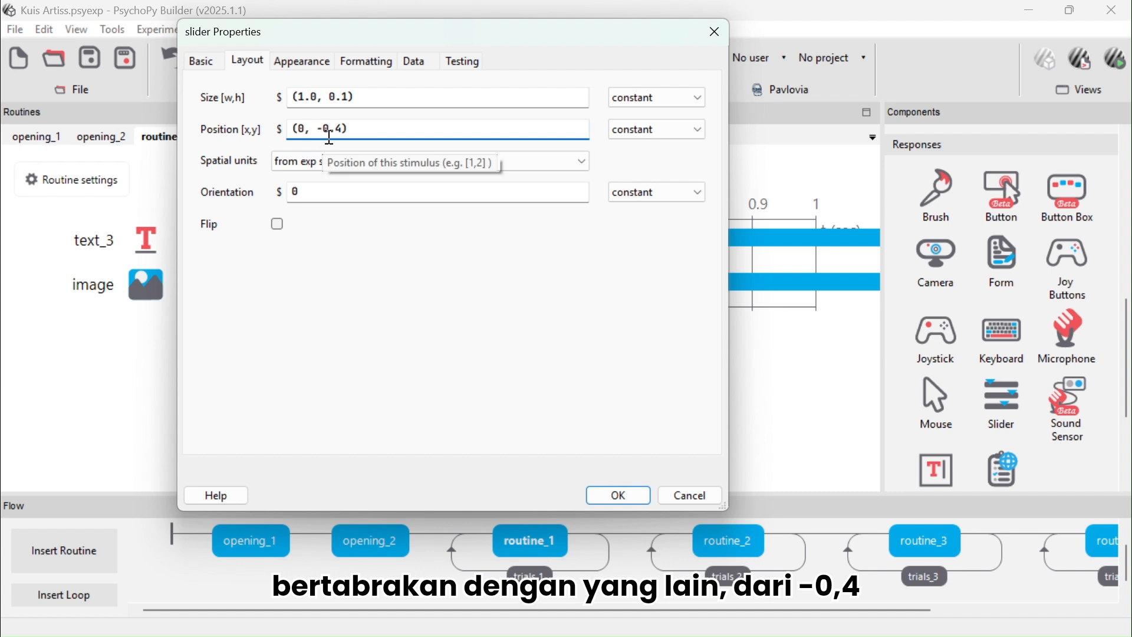
key("BackSpace")
type("3")
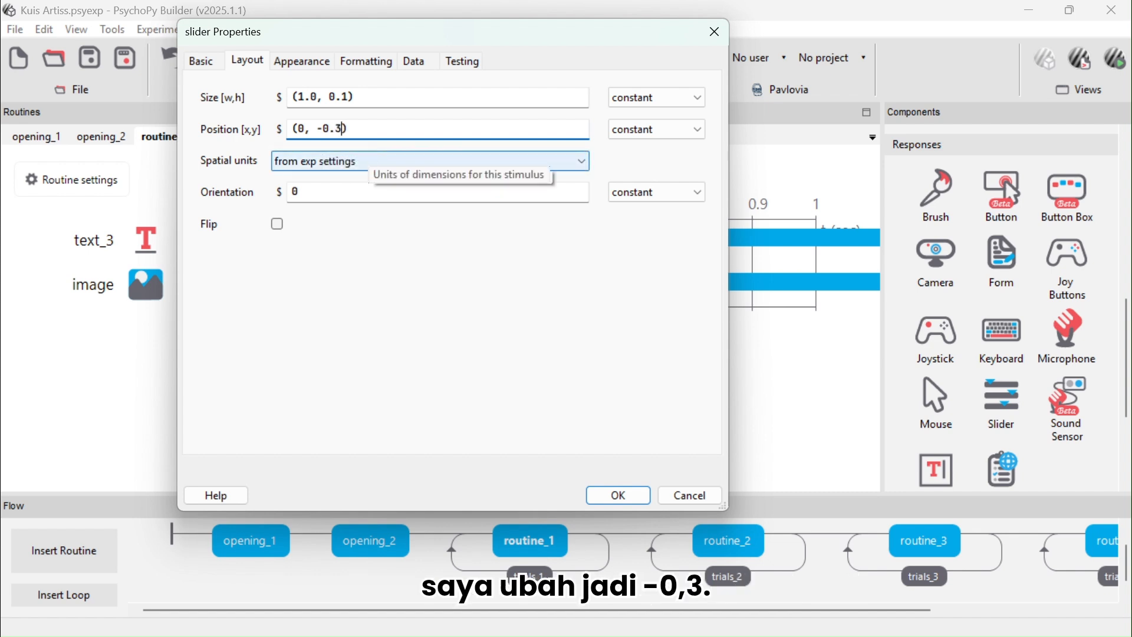
Set the slider's label color to black and confirm the slider component
left_click(304, 62)
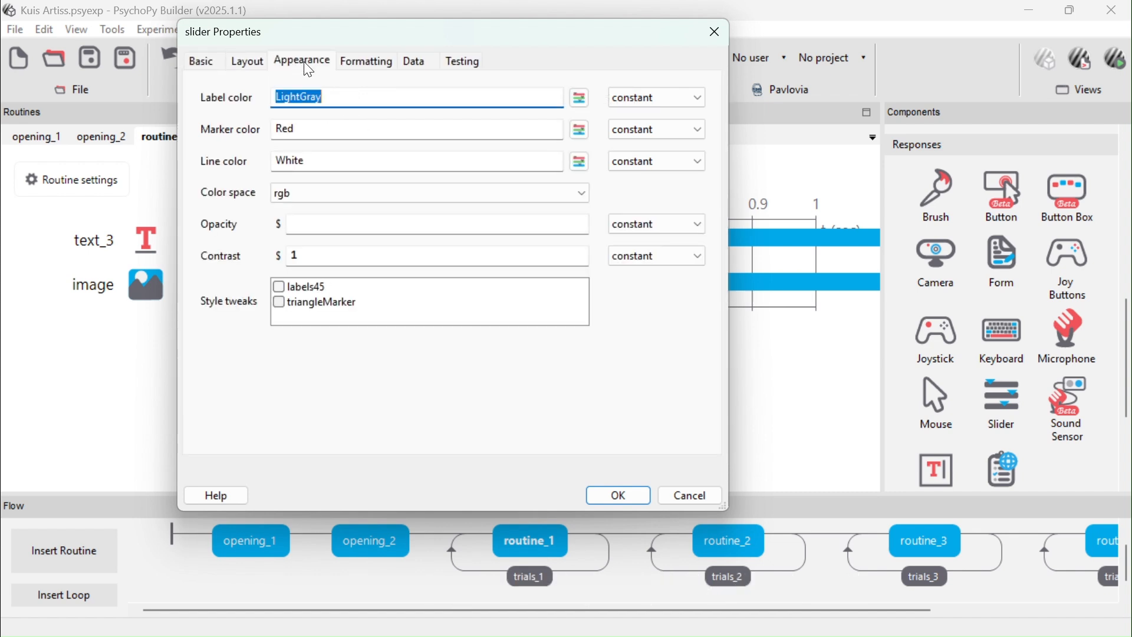
left_click(581, 99)
left_click(560, 161)
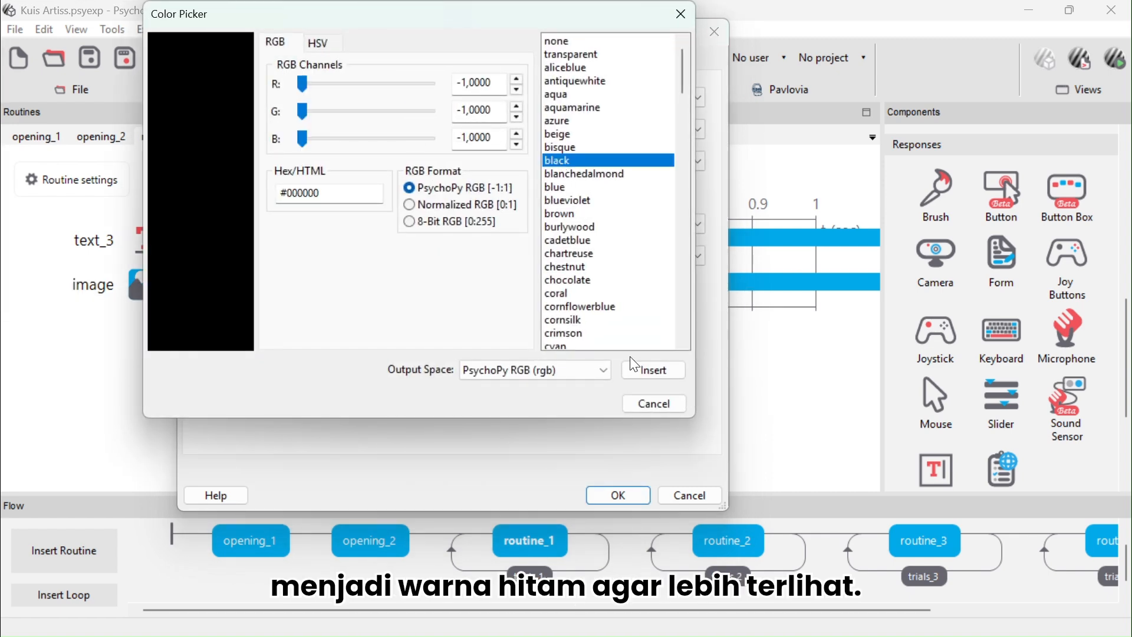
left_click(654, 370)
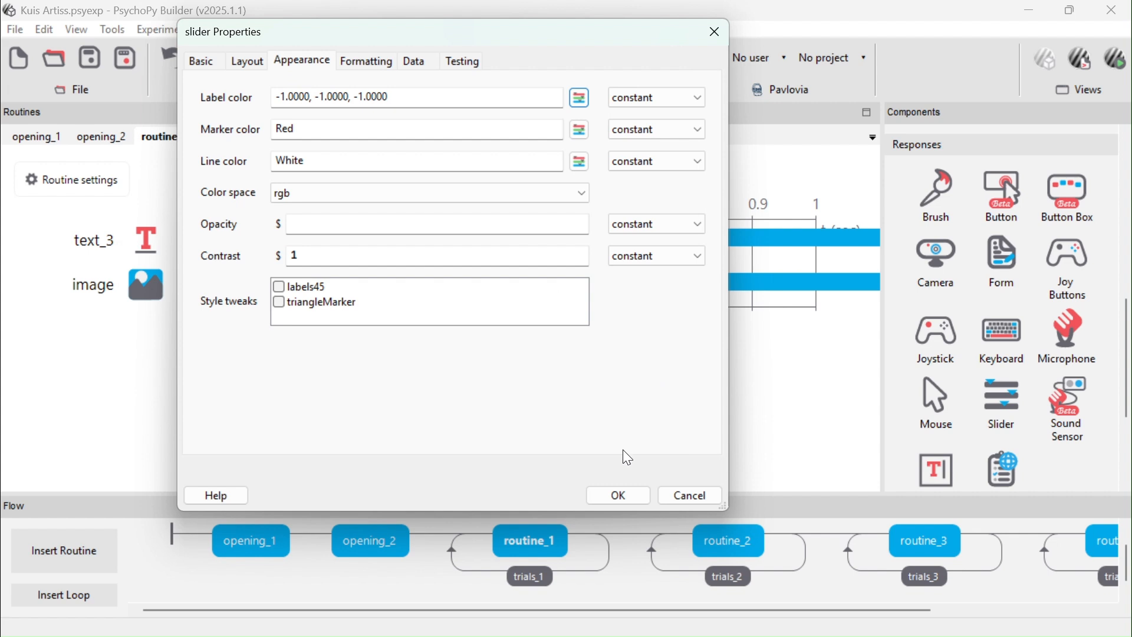
left_click(630, 501)
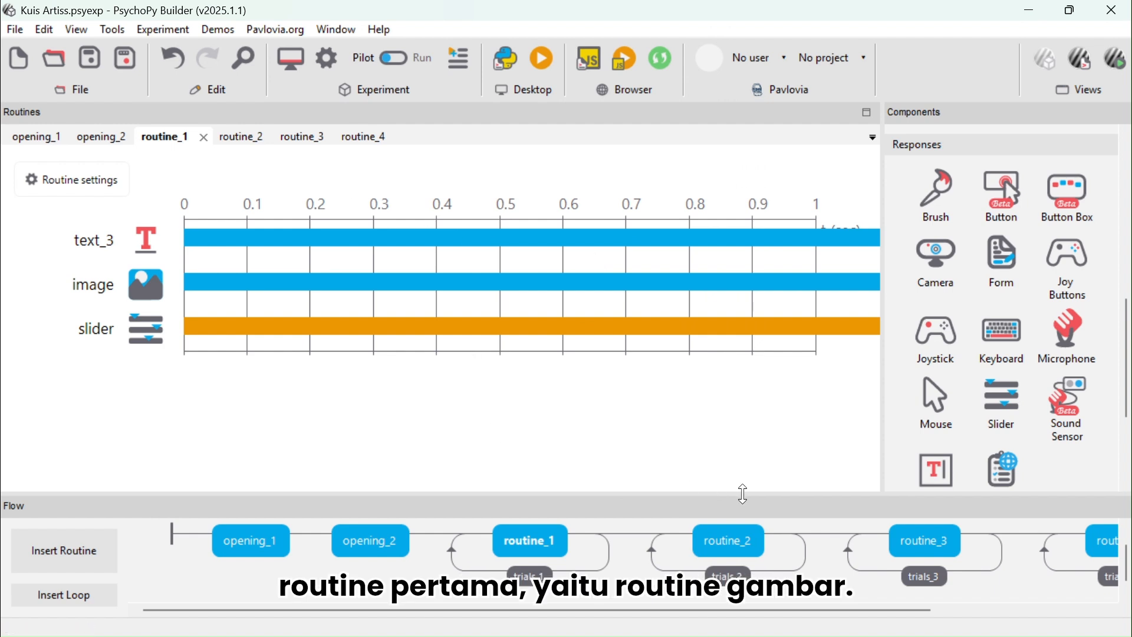
Open routine_2 and review the settings of its trials_2 loop
left_click(744, 545)
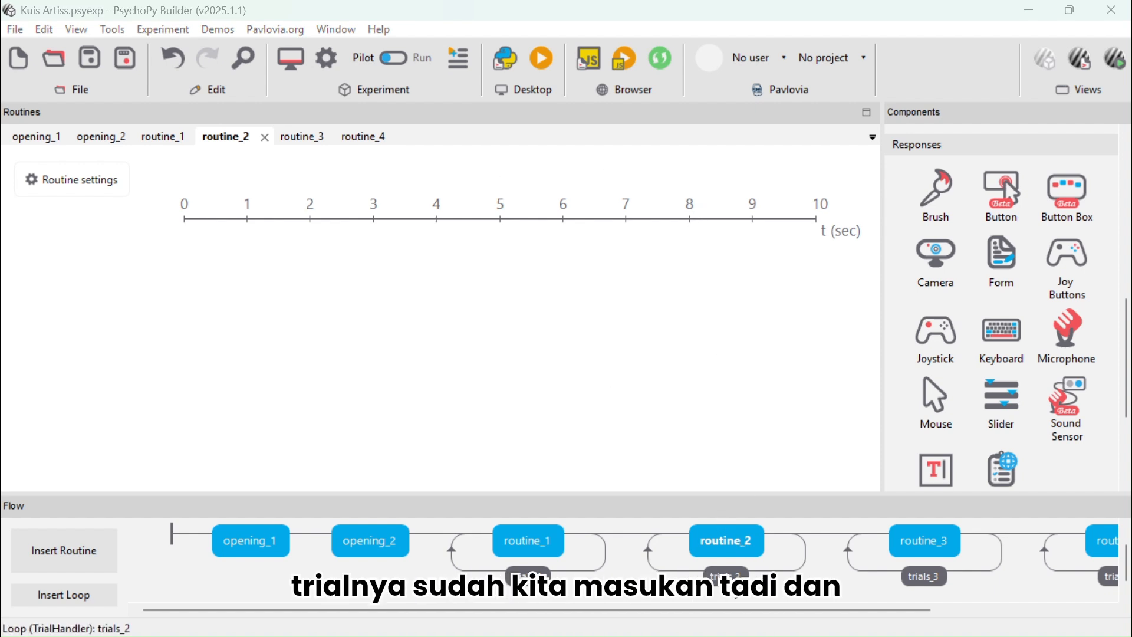
left_click(736, 595)
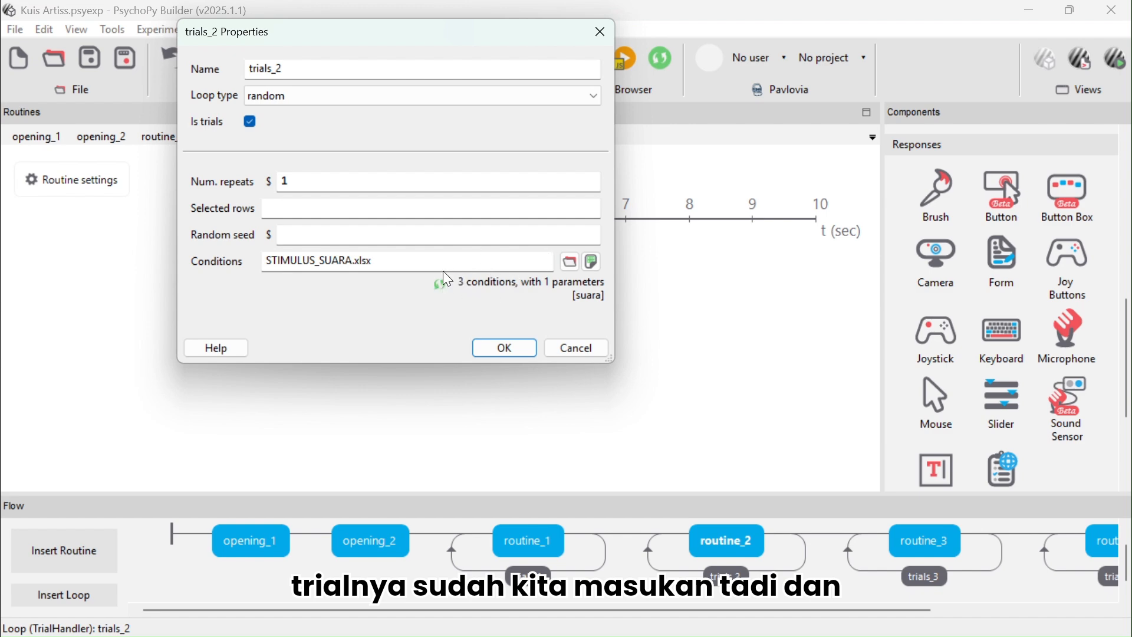
left_click(506, 348)
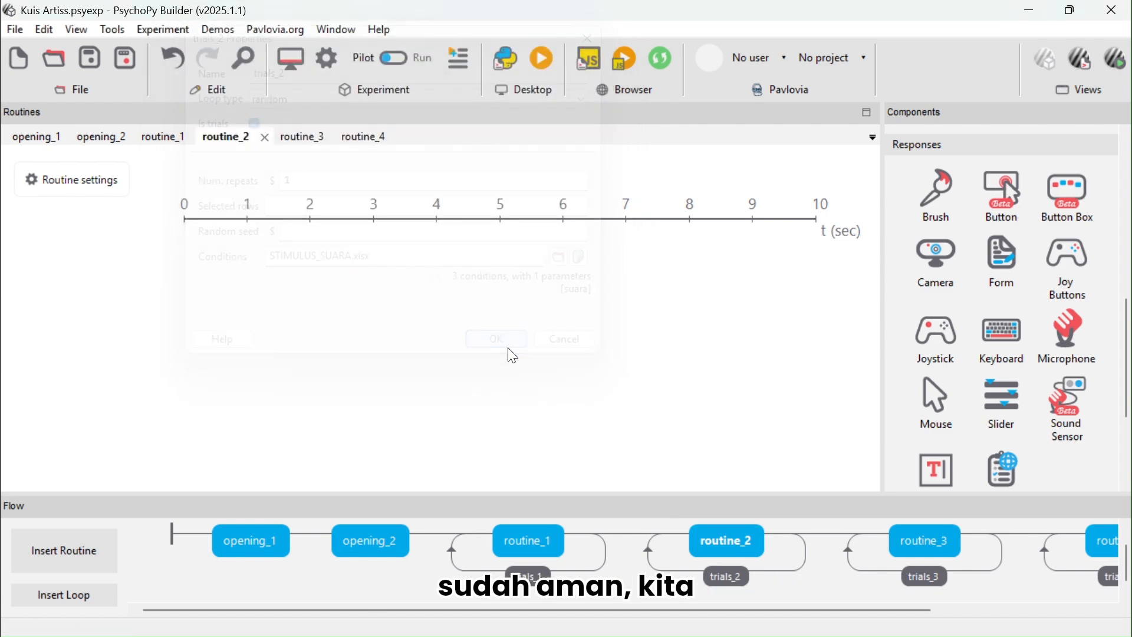
Add a Text component to routine_2 and clear its stop duration
scroll(1042, 317, "up", 5)
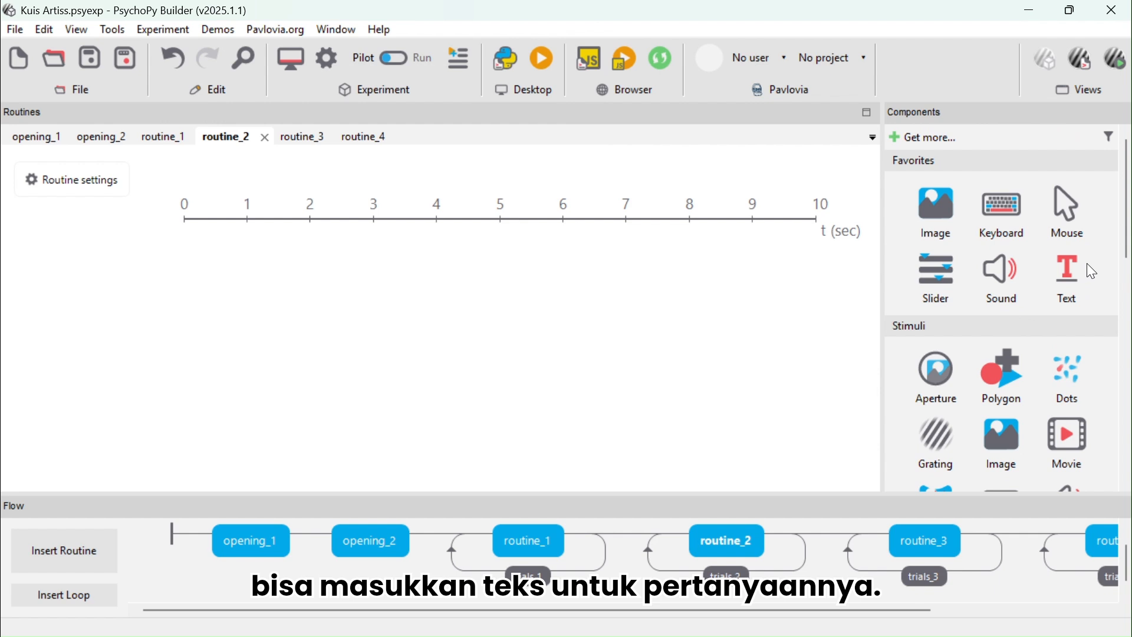
left_click(1071, 272)
left_click(389, 208)
key("BackSpace")
key("BackSpace")
key("BackSpace")
Set the routine_2 text to 'Apakah kamu pernah mendengar lagu ini?' and confirm the component
left_click(307, 274)
key("ctrl+a")
type("Apakag kamu pern")
key("BackSpace")
key("BackSpace")
key("BackSpace")
key("BackSpace")
type("pernah e")
key("BackSpace")
type("mendengar lagu ini?")
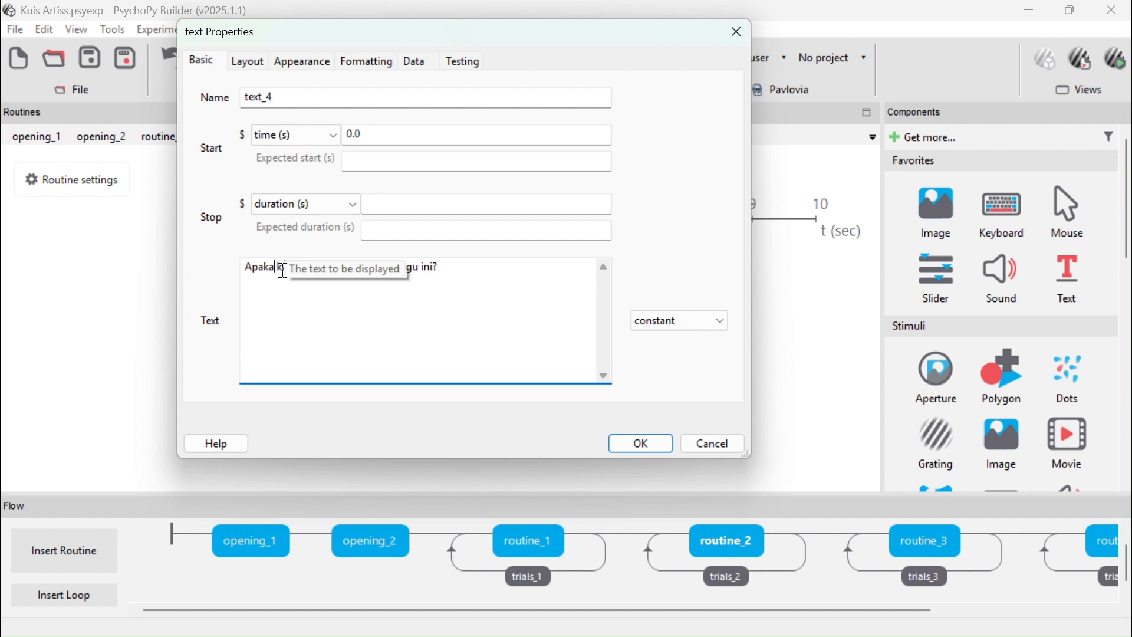
left_click(640, 445)
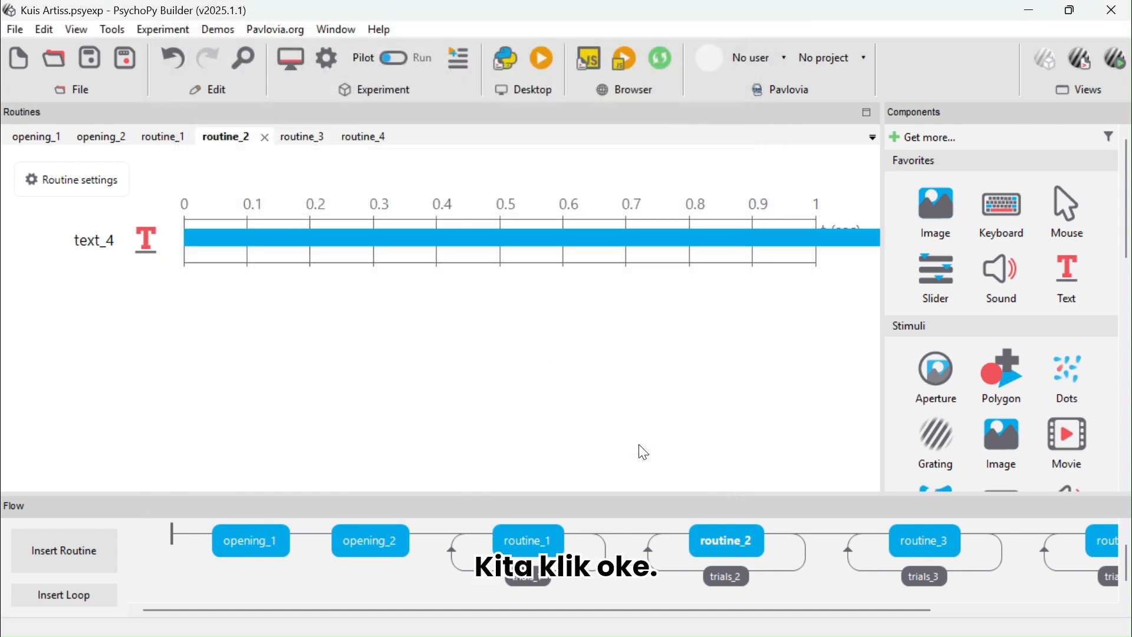
Add a Sound component to routine_2 with an empty stop duration and the sound set to $suara
scroll(977, 335, "down", 1)
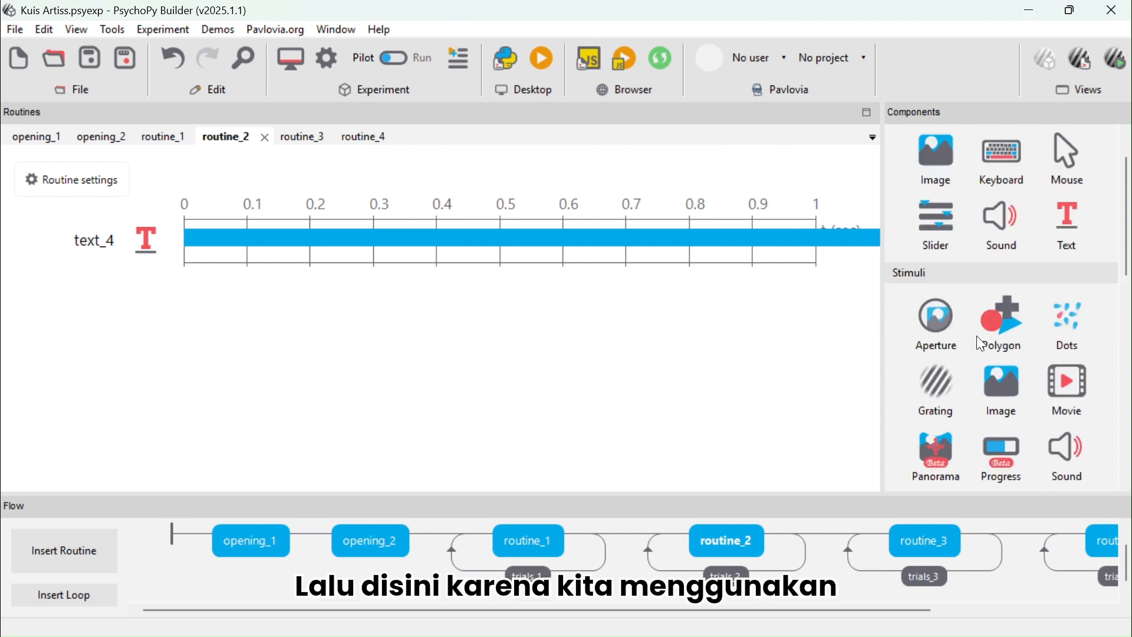
scroll(976, 335, "down", 2)
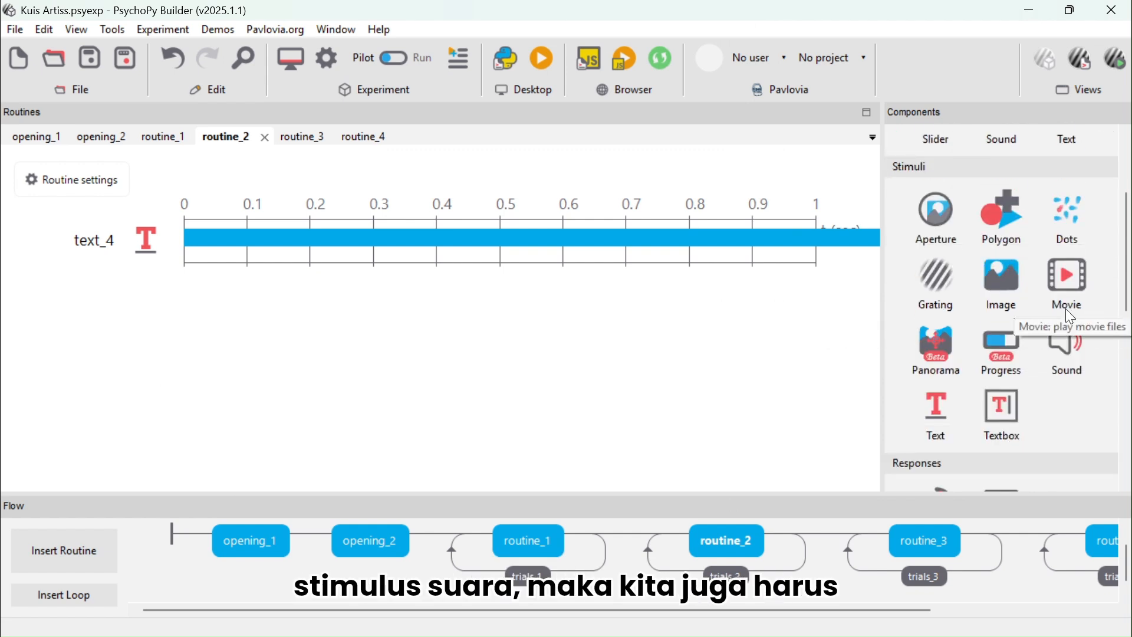
left_click(1074, 359)
left_click(509, 204)
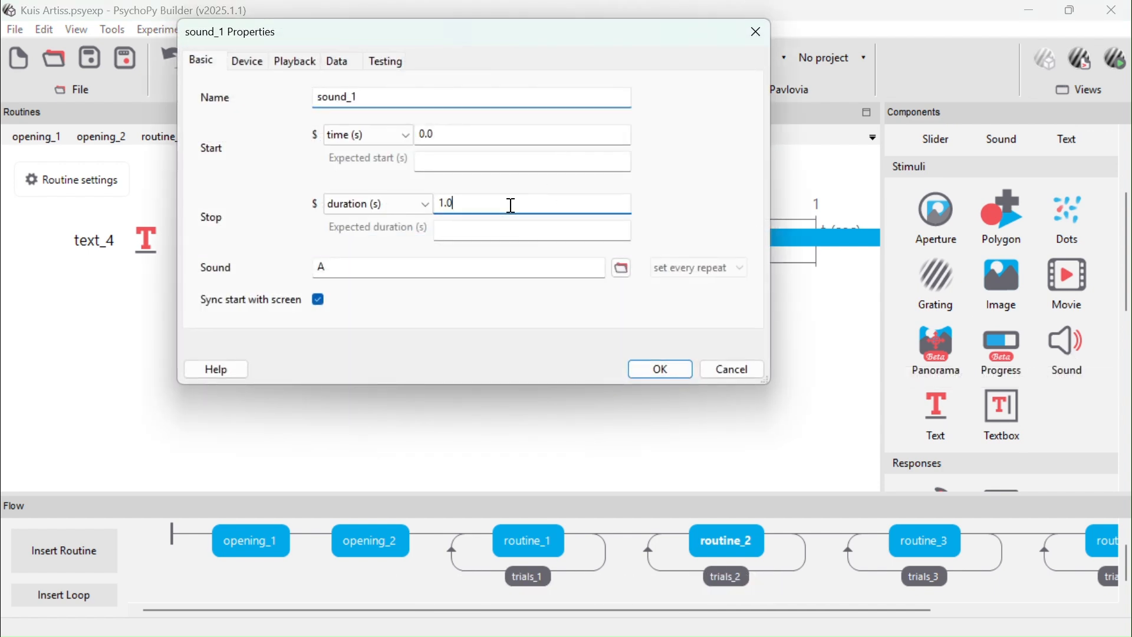
key("BackSpace")
key("BackSpace")
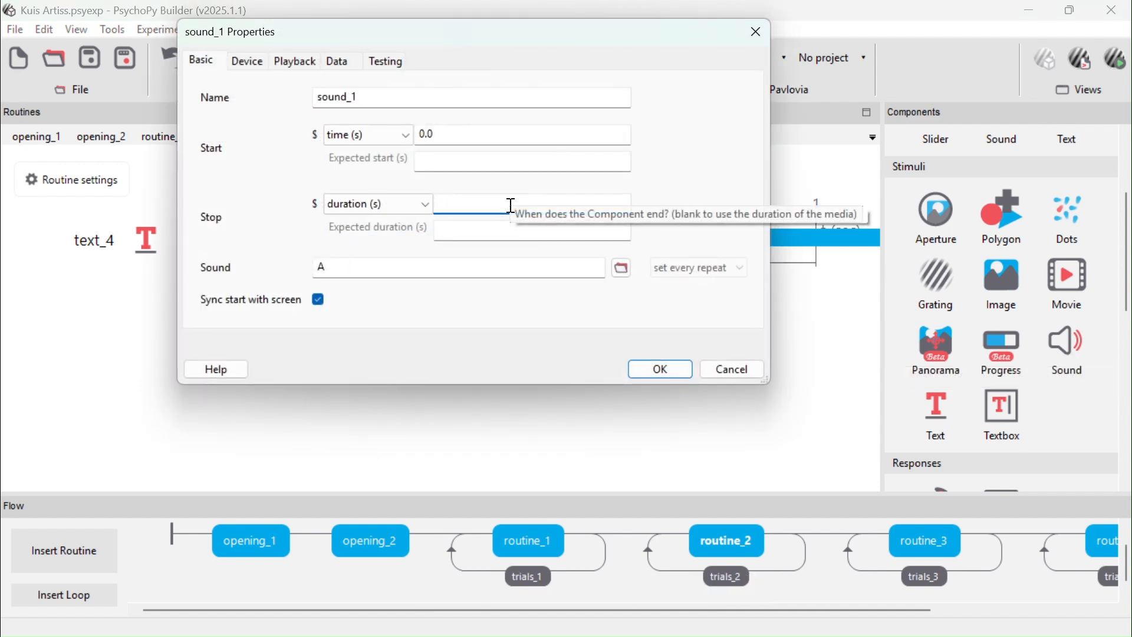
left_click(415, 264)
key("BackSpace")
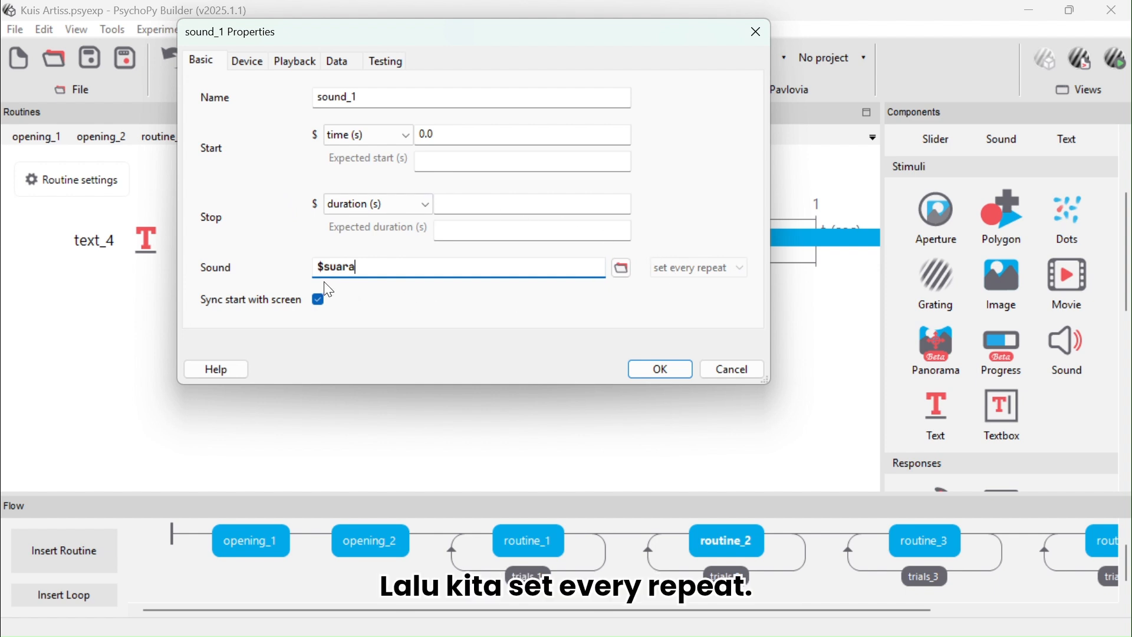
left_click(661, 370)
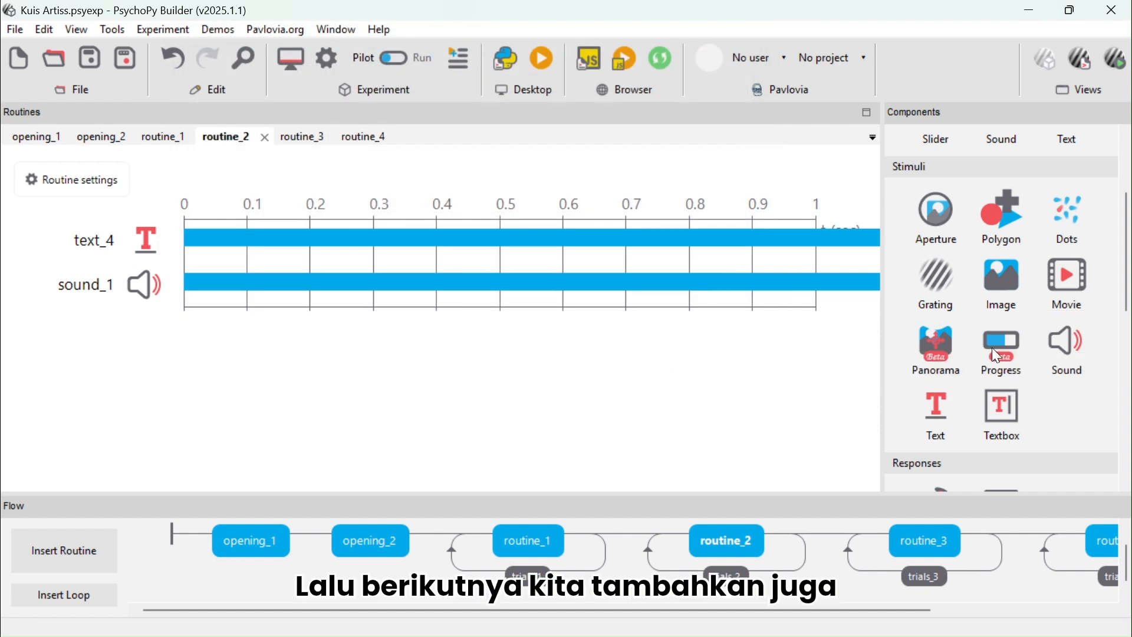
Add a Slider component to routine_2 using the slider style with ticks (1, 2)
scroll(1008, 388, "down", 5)
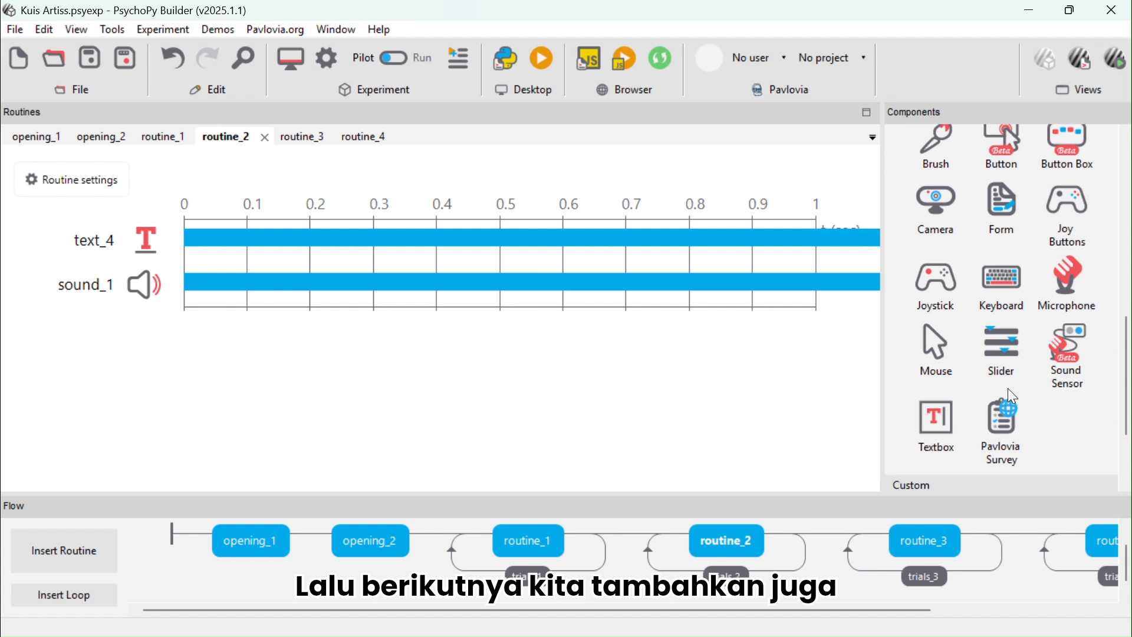
left_click(999, 361)
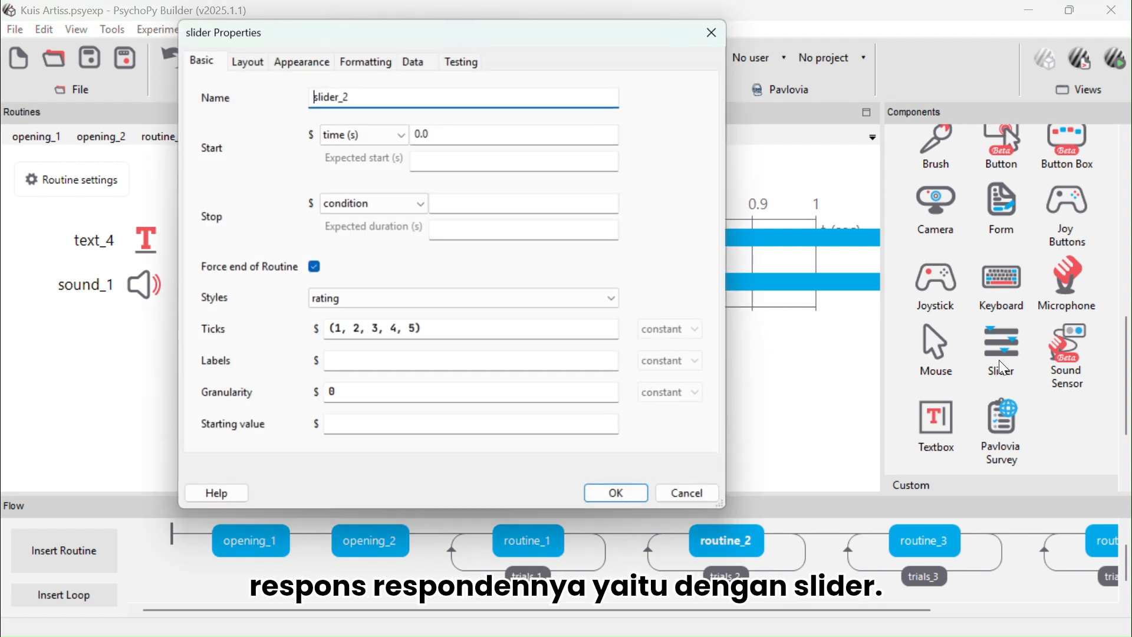
left_click(409, 302)
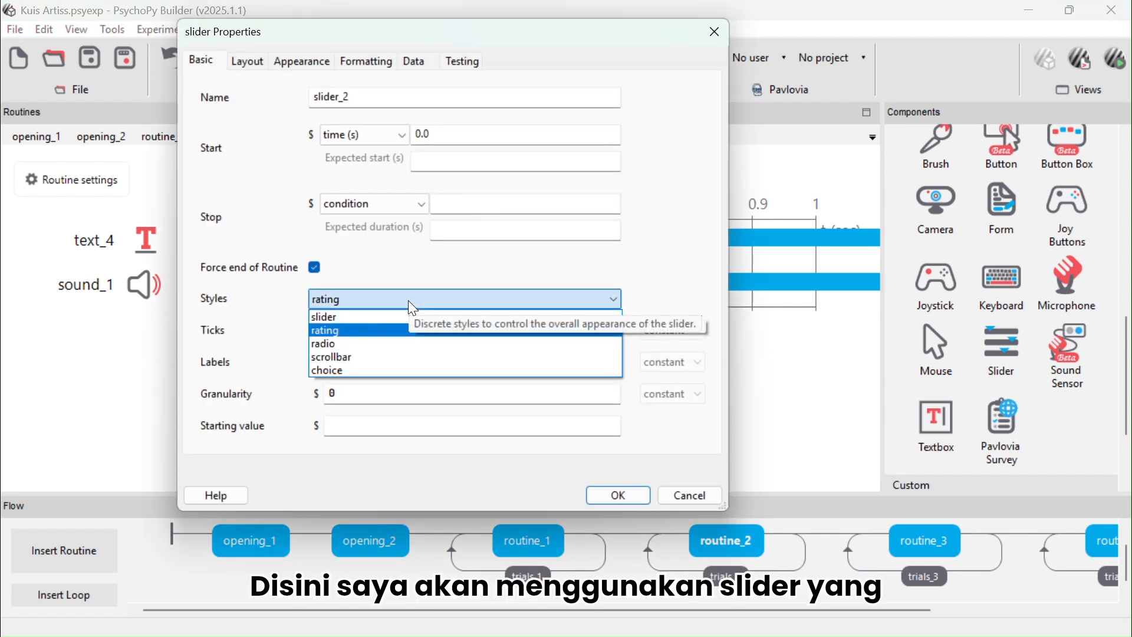
left_click(348, 317)
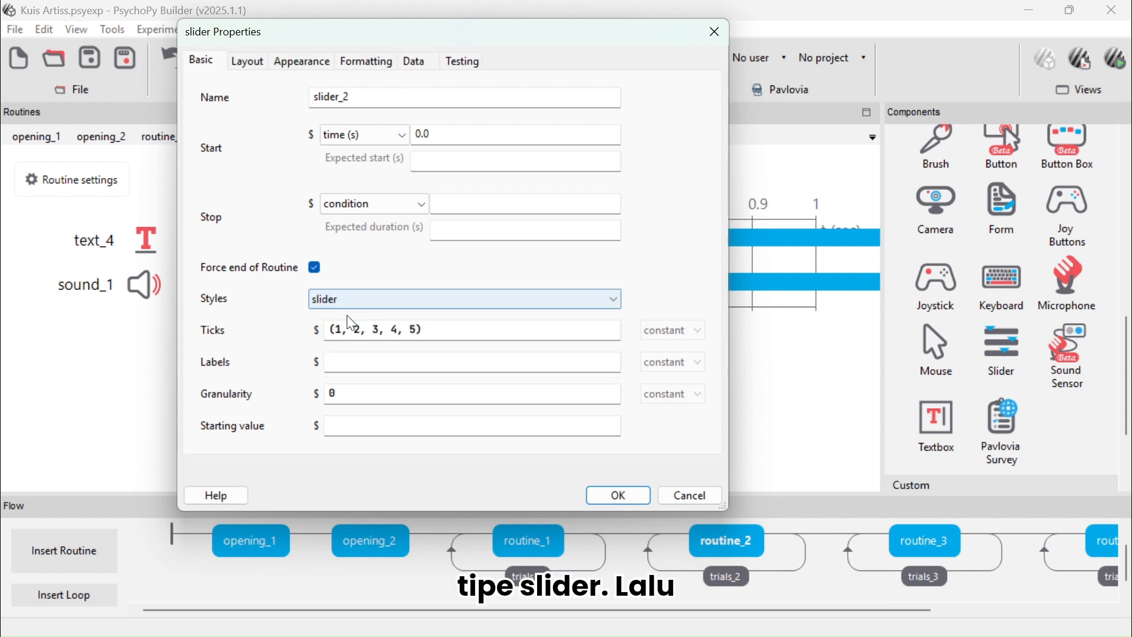
left_click(415, 329)
key("BackSpace")
key("BackSpace")
key("BackSpace")
key("BackSpace")
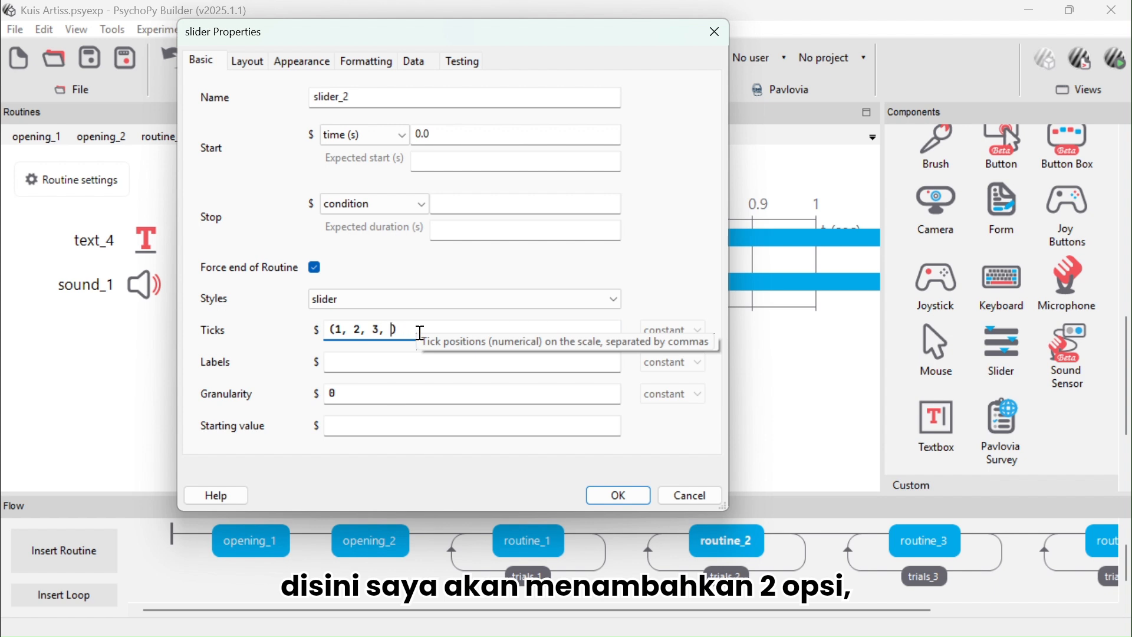
Set the slider labels to 'pernah','tidak pernah'
left_click(418, 364)
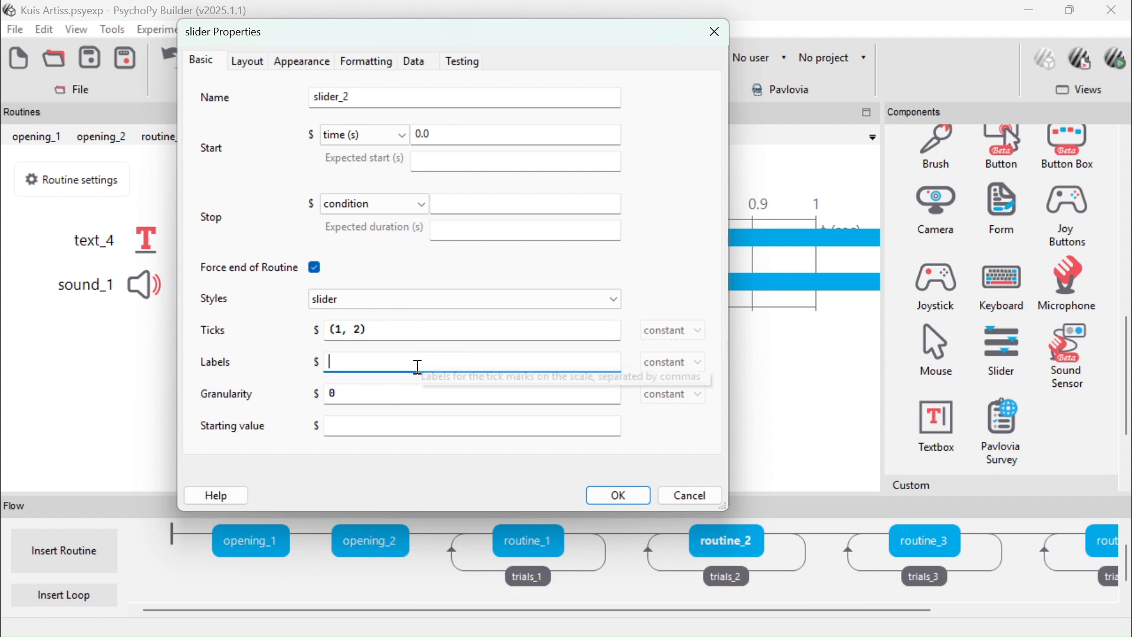
type("'penra")
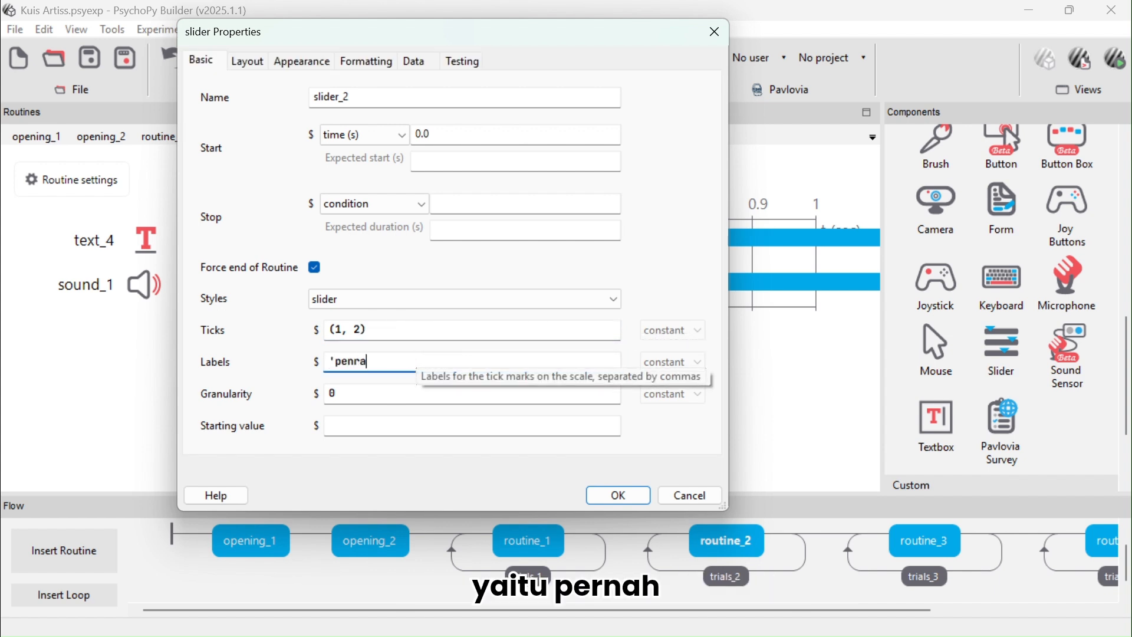
key("BackSpace")
key("BackSpace")
key("BackSpace")
type("rnah',")
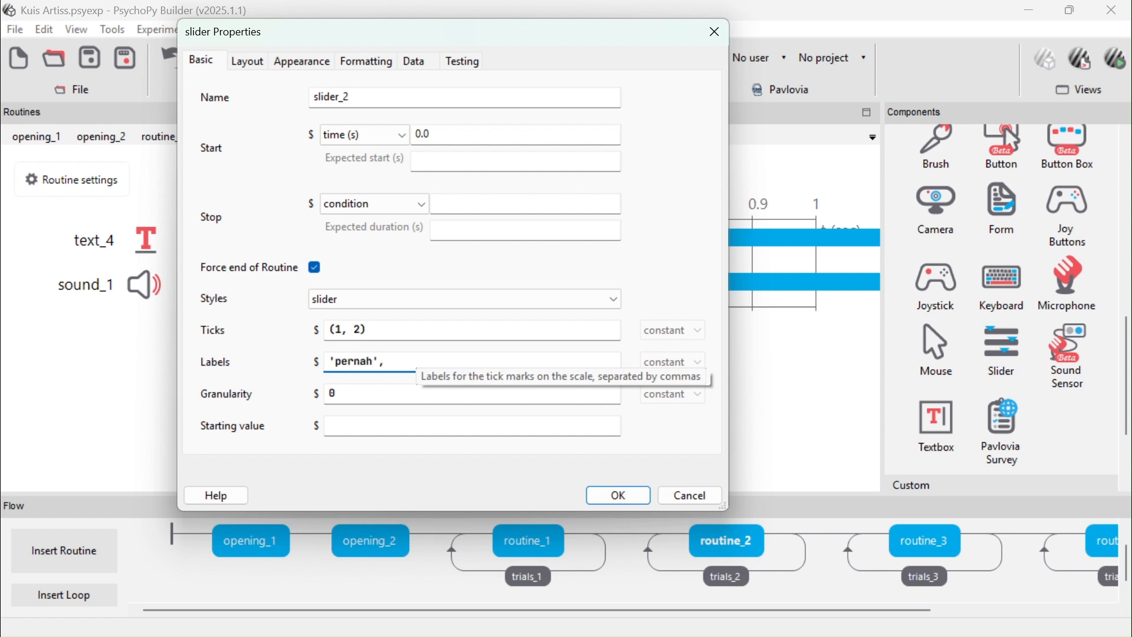
type("'")
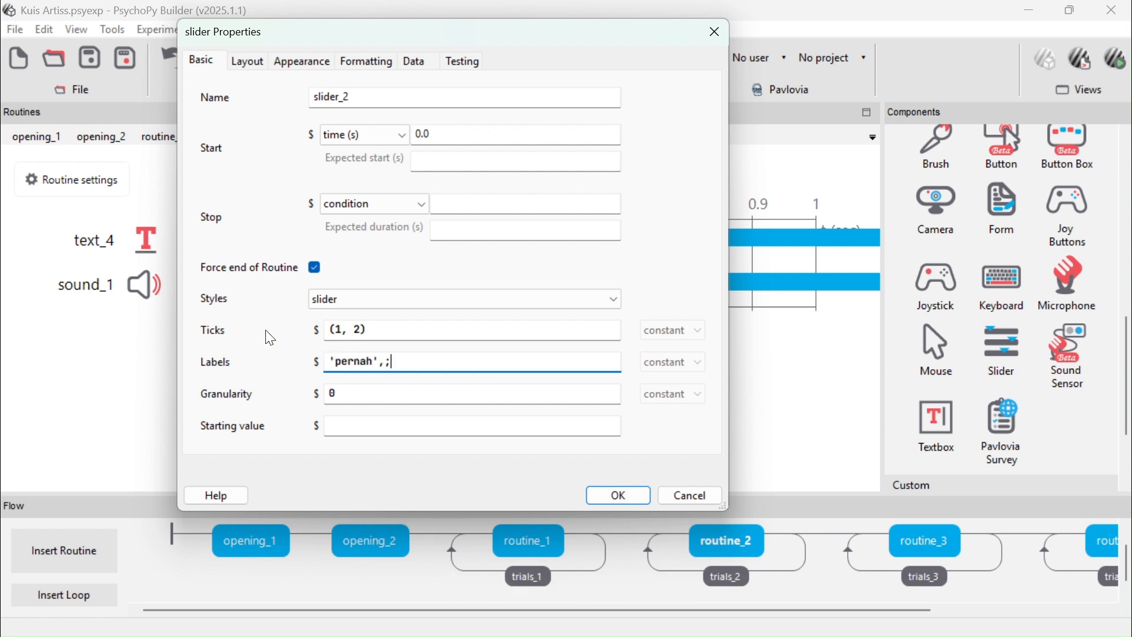
type("tidak pernah'")
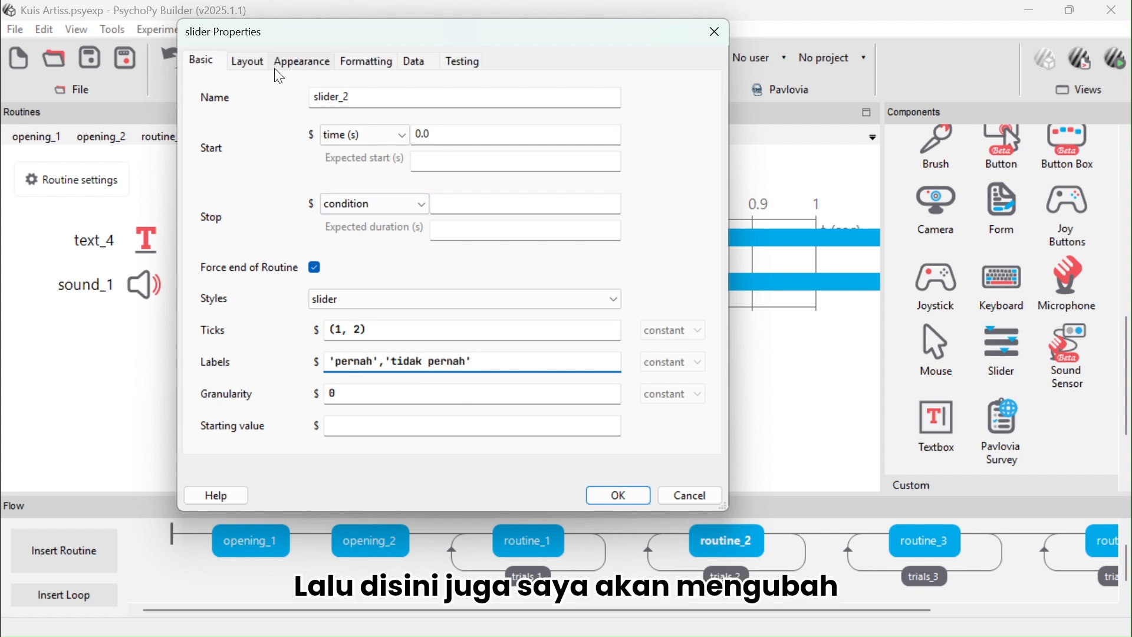
Set the slider's position to (0, -0.3)
left_click(248, 61)
left_click(345, 129)
key("BackSpace")
type("3")
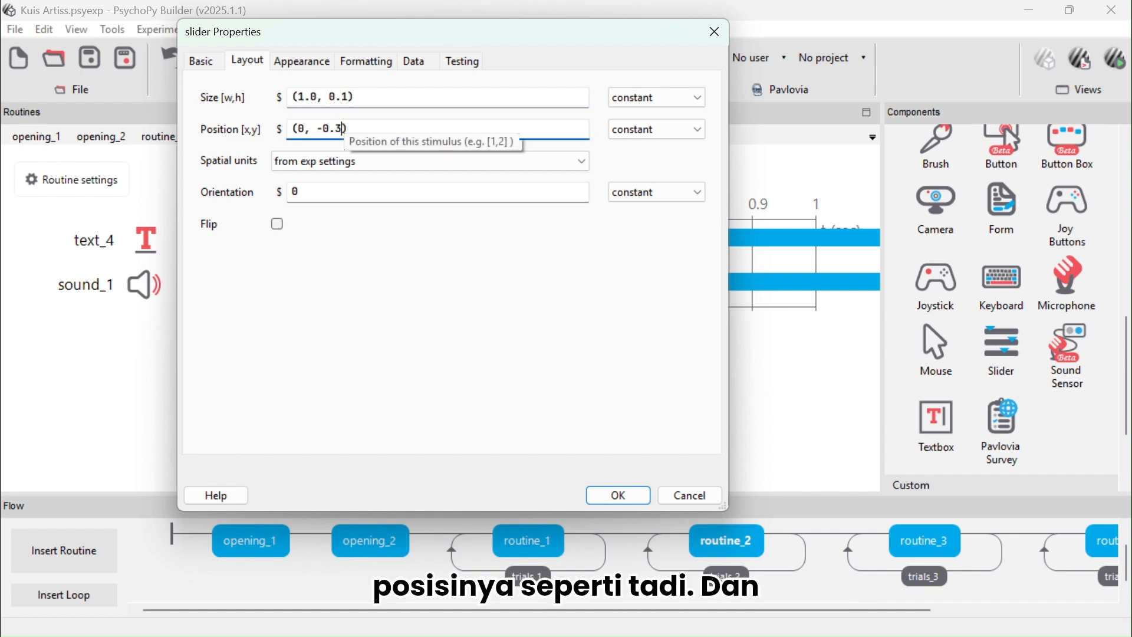
Set the slider's label color to black and confirm the slider component
left_click(302, 60)
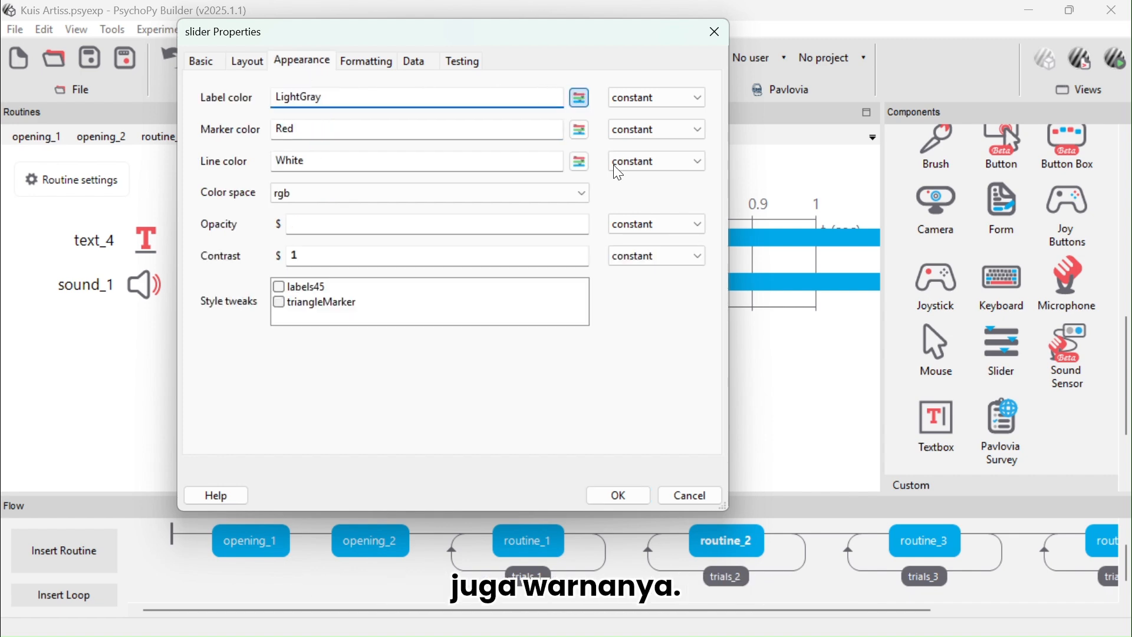
left_click(581, 97)
left_click(567, 187)
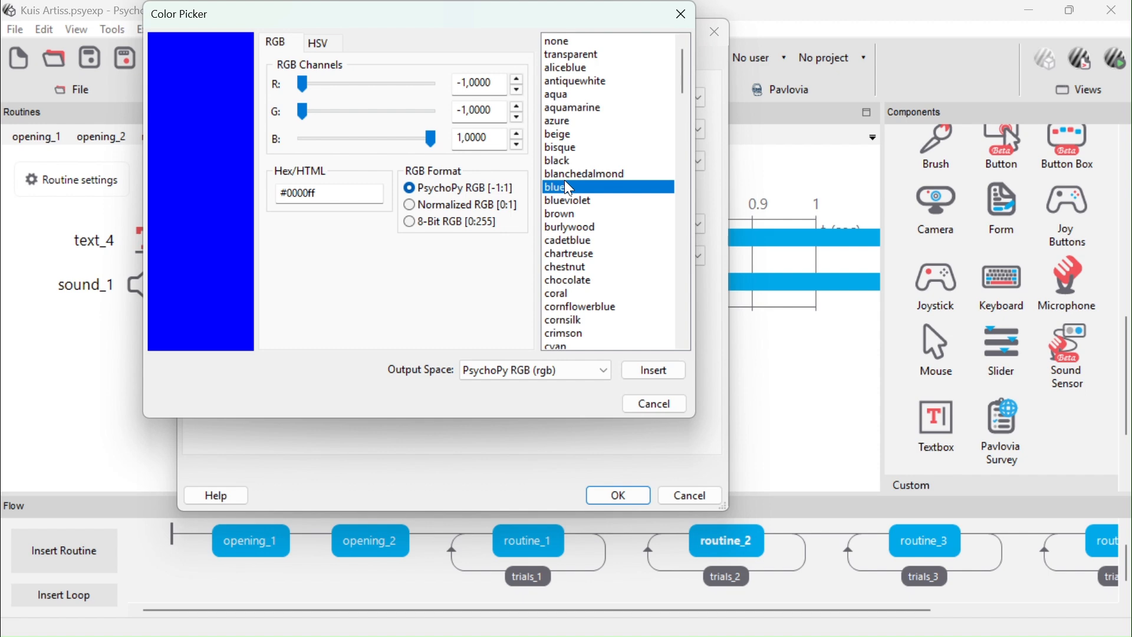
left_click(558, 160)
left_click(656, 370)
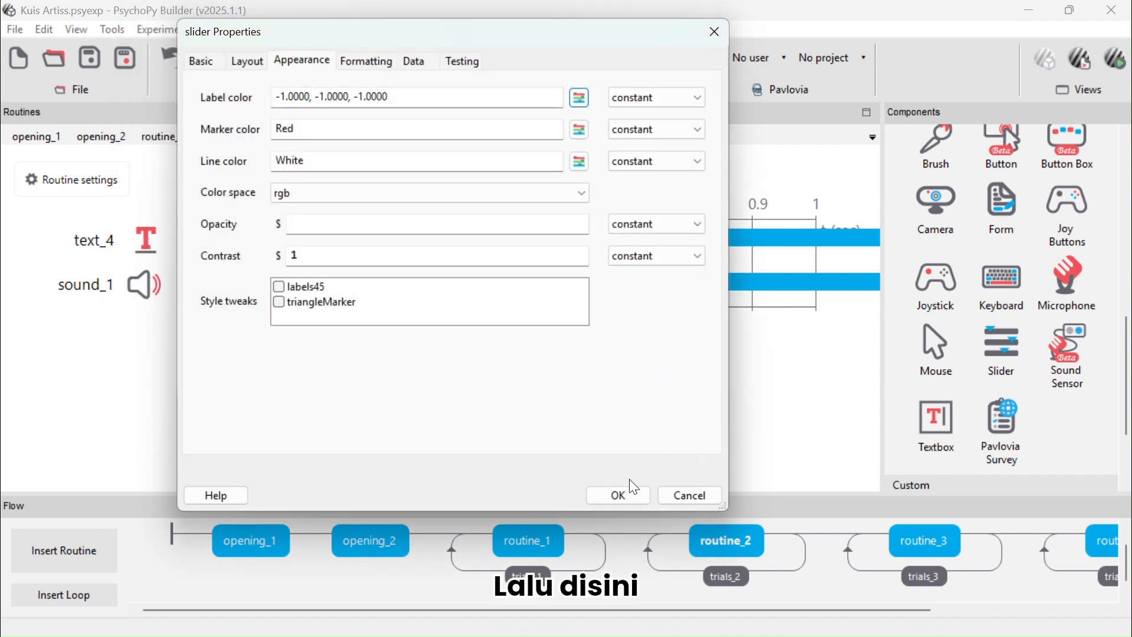
left_click(618, 496)
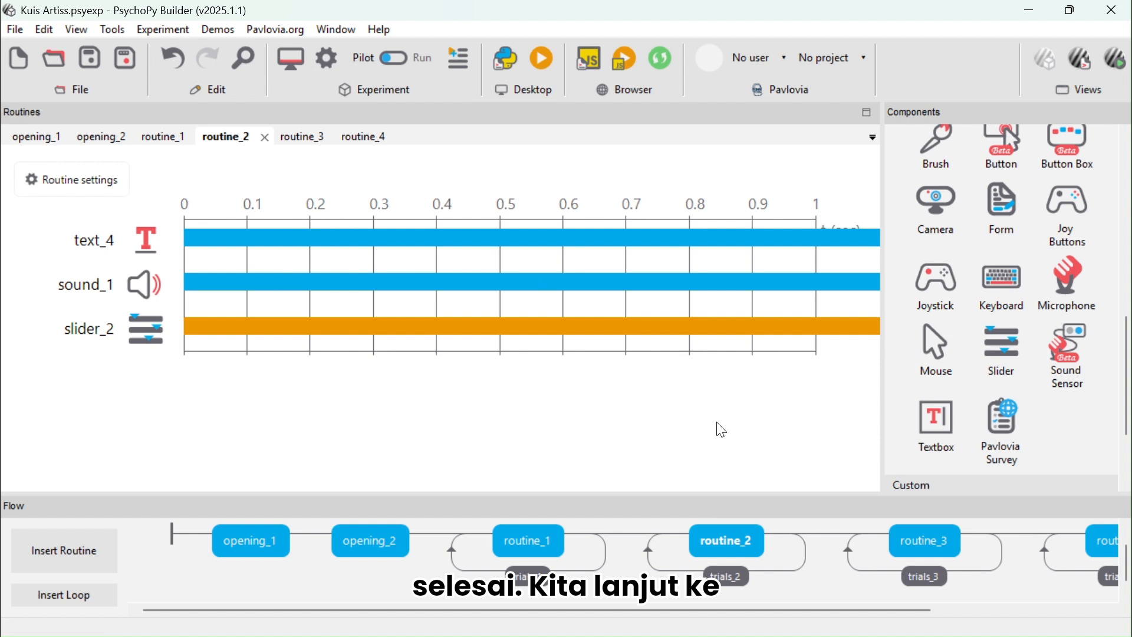
Open routine_3, add a Text component and clear its stop duration
left_click(896, 540)
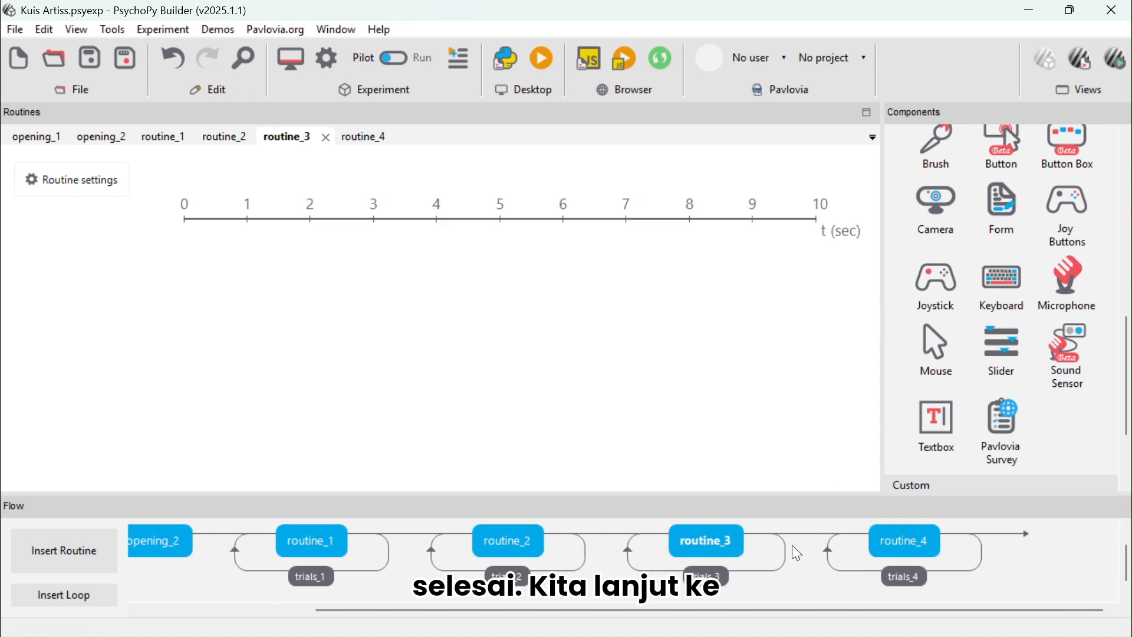
scroll(1081, 248, "up", 2)
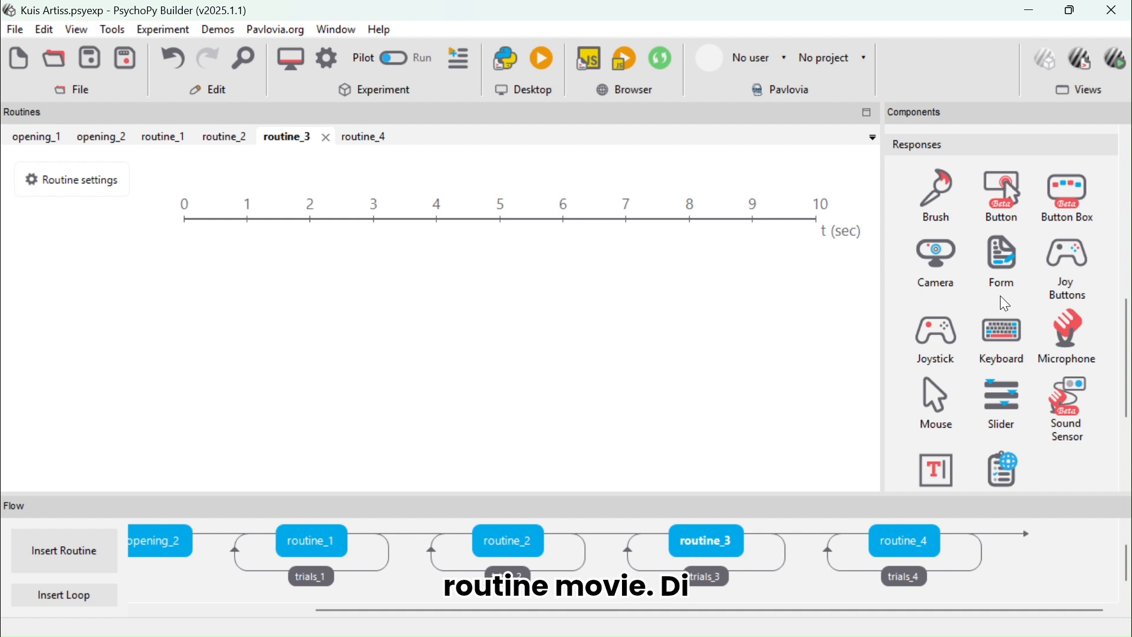
scroll(926, 280, "up", 1)
scroll(921, 273, "up", 3)
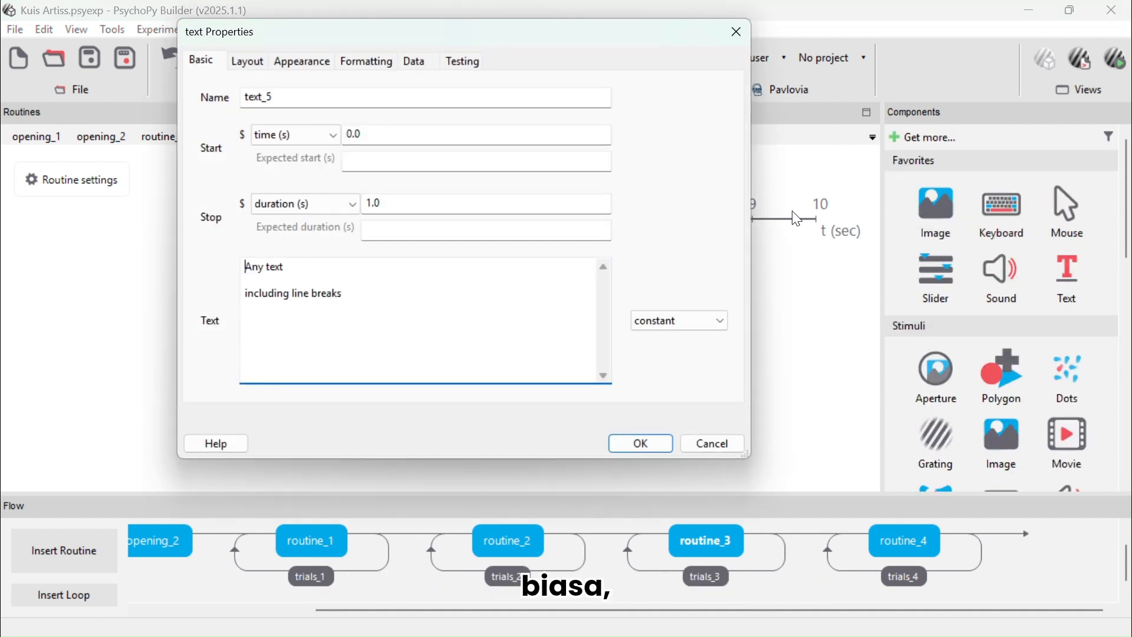
left_click(470, 198)
key("BackSpace")
key("BackSpace")
key("BackSpace")
Set the text to 'Apakah kamu tahu siapa artis ini?' preceded by three blank lines and confirm the component
left_click(315, 288)
key("ctrl+a")
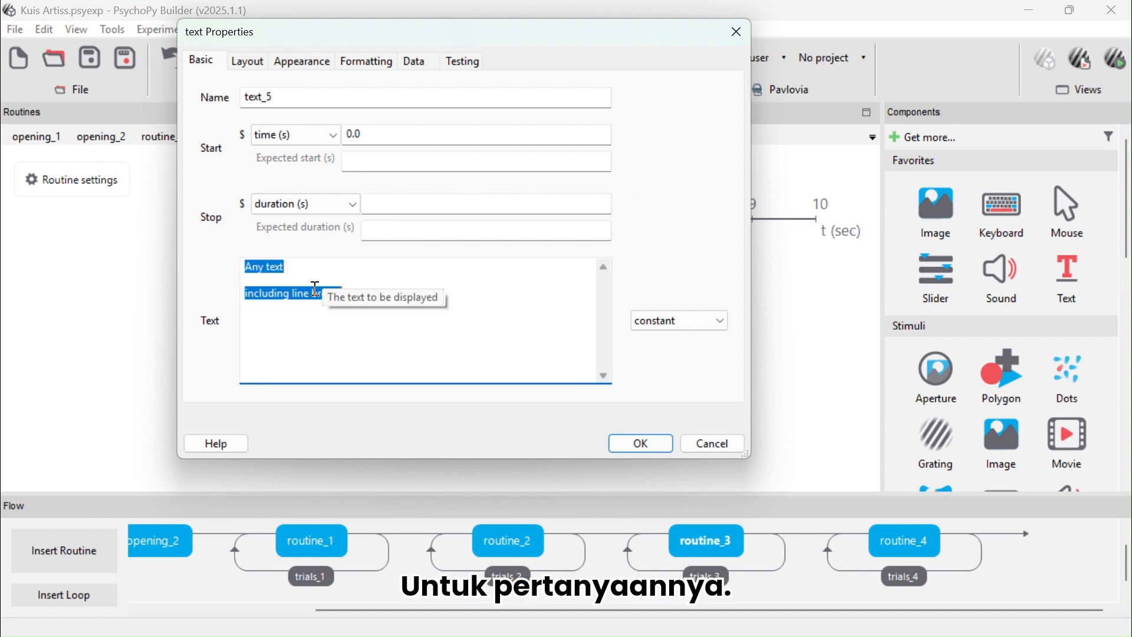
type("Apakah kamu tahu siapa artis ini")
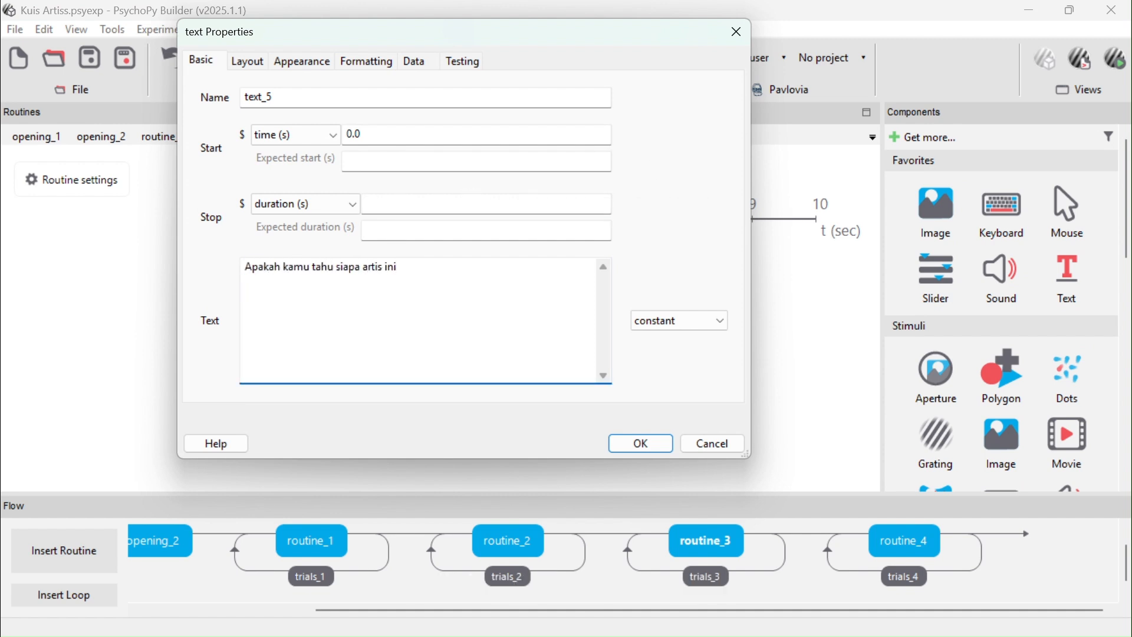
type("?")
left_click(247, 266)
key("Return")
key("Return")
key("Return")
key("Return")
key("Return")
key("Return")
key("Return")
key("Return")
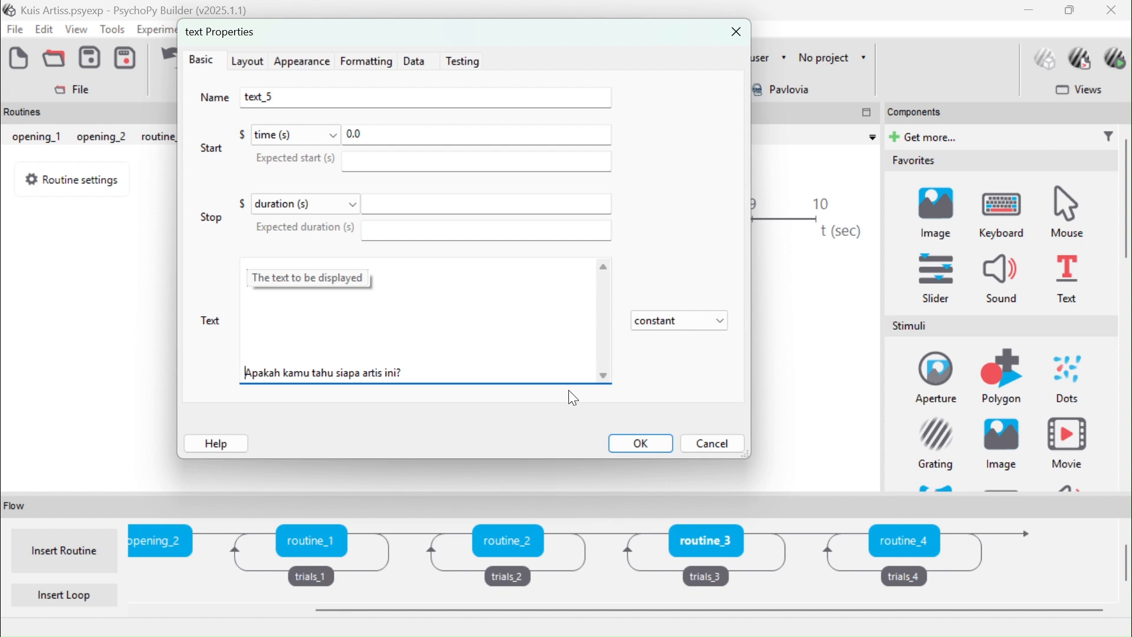
left_click(648, 441)
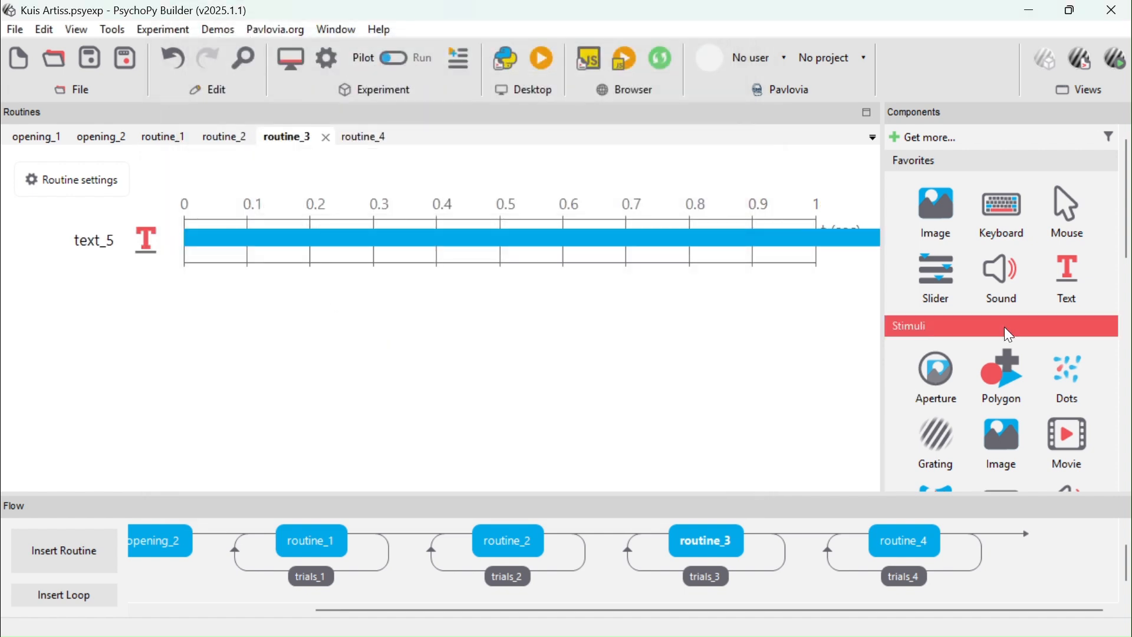
Review the settings of the trials_3 loop
left_click(708, 576)
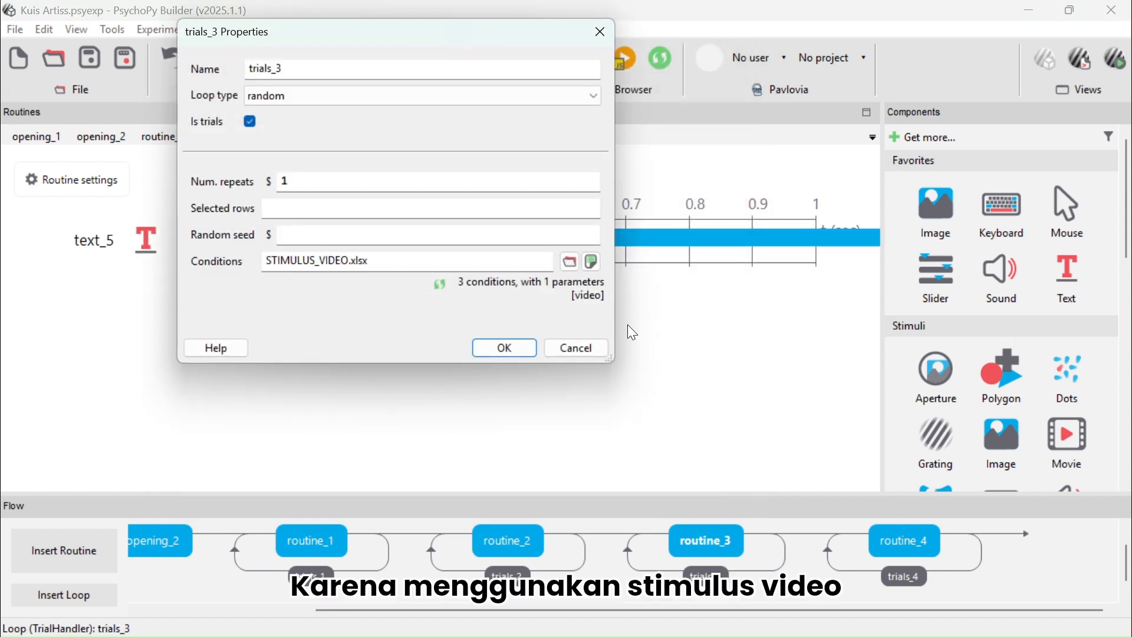
left_click(500, 353)
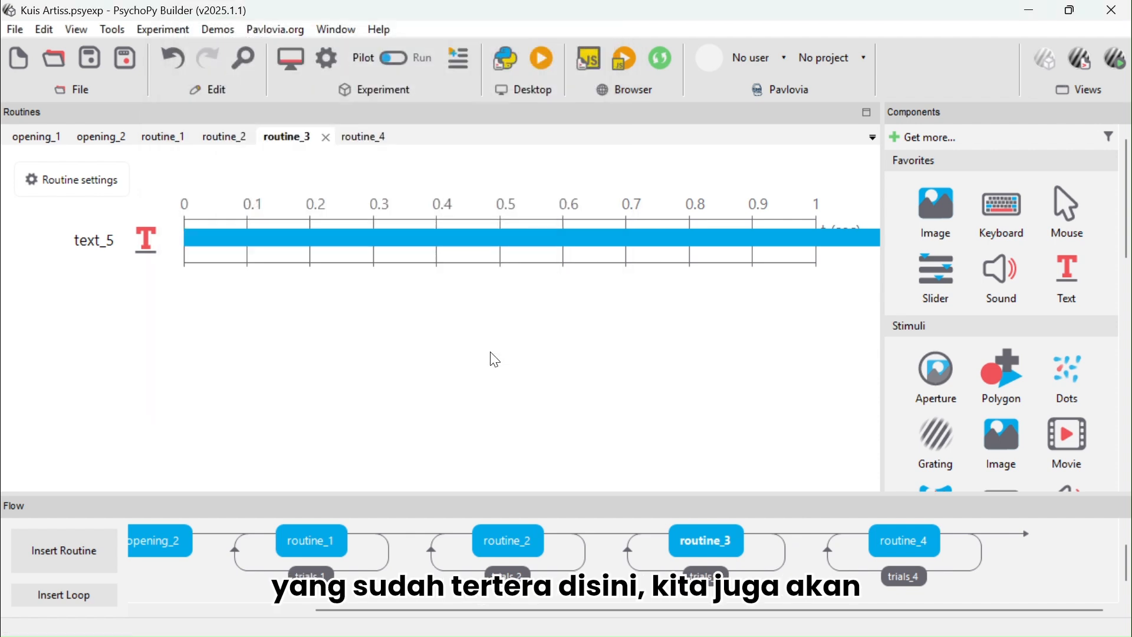
Add a Movie component to routine_3 with an empty stop duration and movie file $video set every repeat
scroll(918, 369, "down", 2)
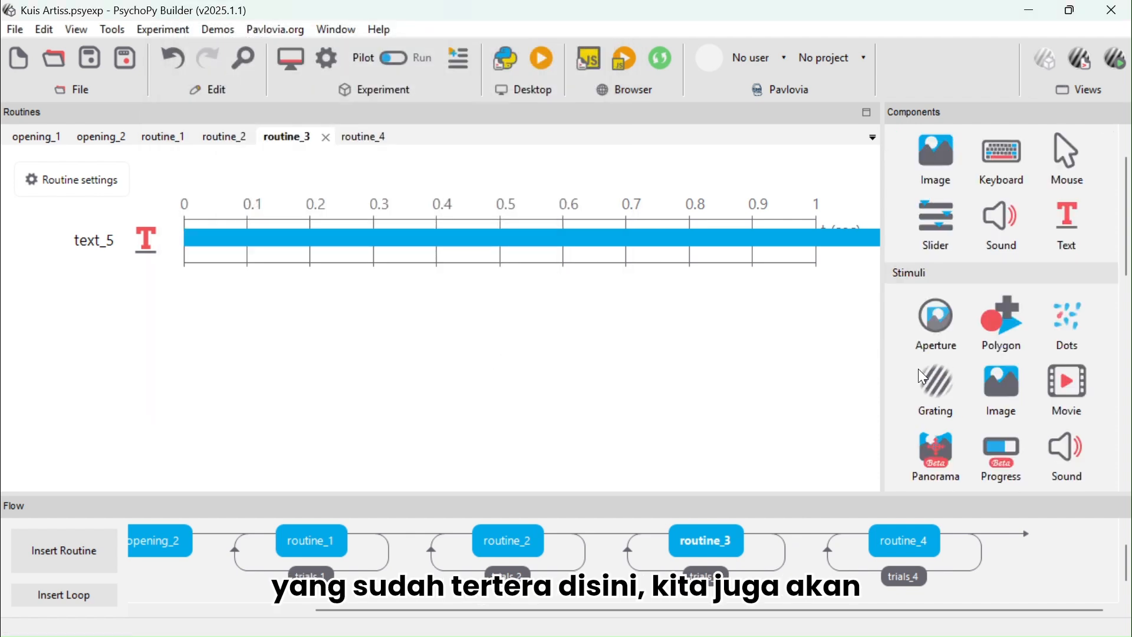
left_click(1071, 383)
left_click(465, 202)
key("BackSpace")
key("BackSpace")
key("BackSpace")
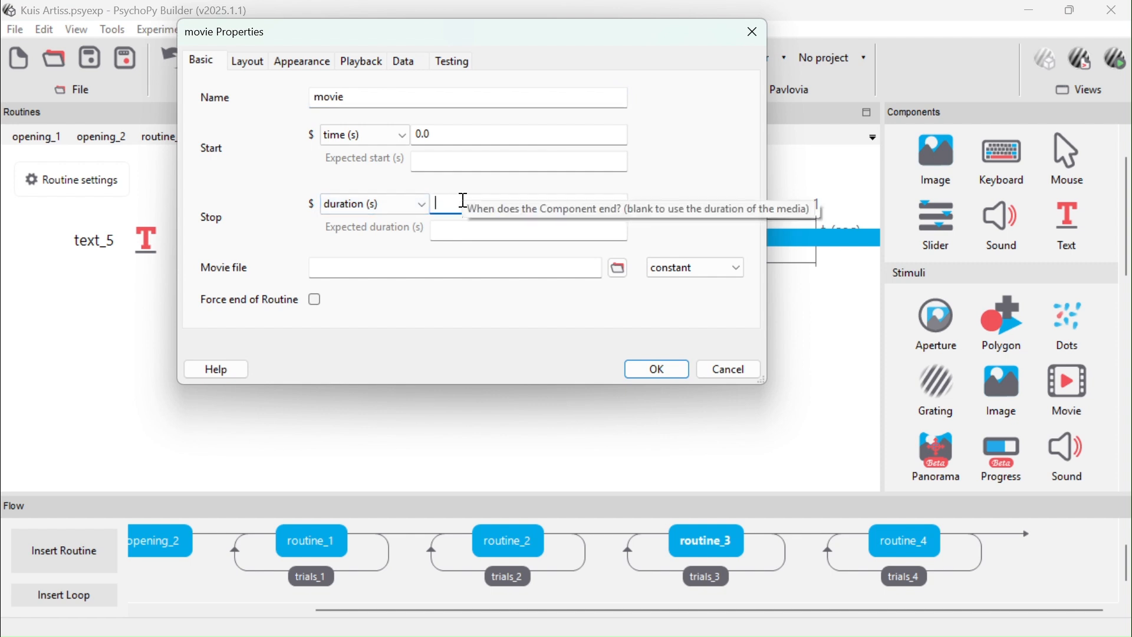
left_click(440, 263)
type("$vi")
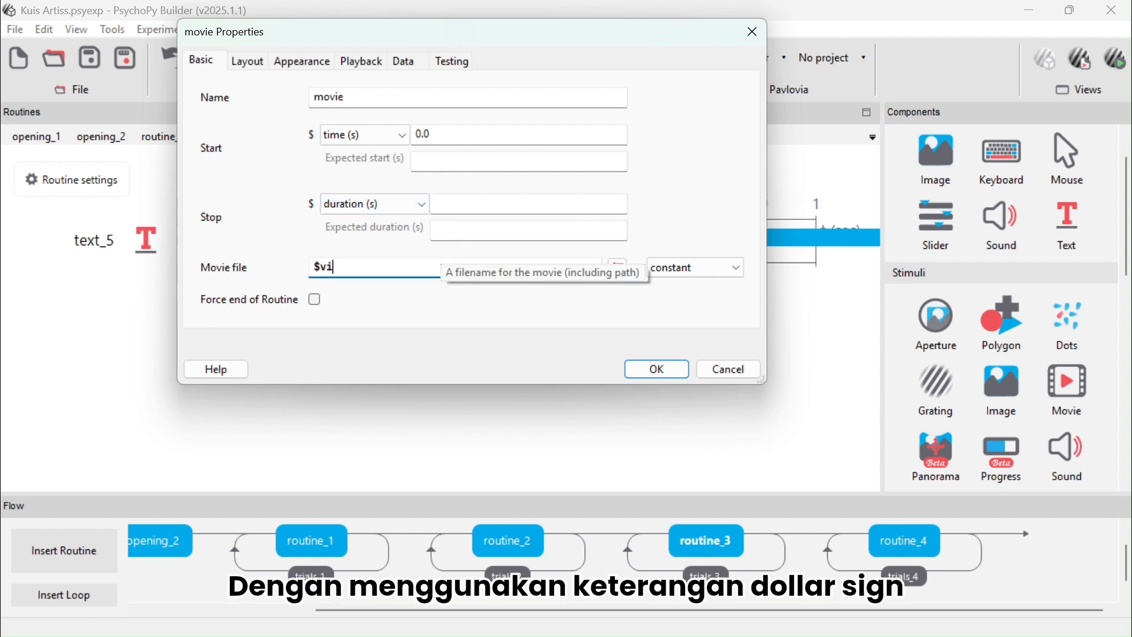
type("de")
left_click(716, 269)
left_click(711, 296)
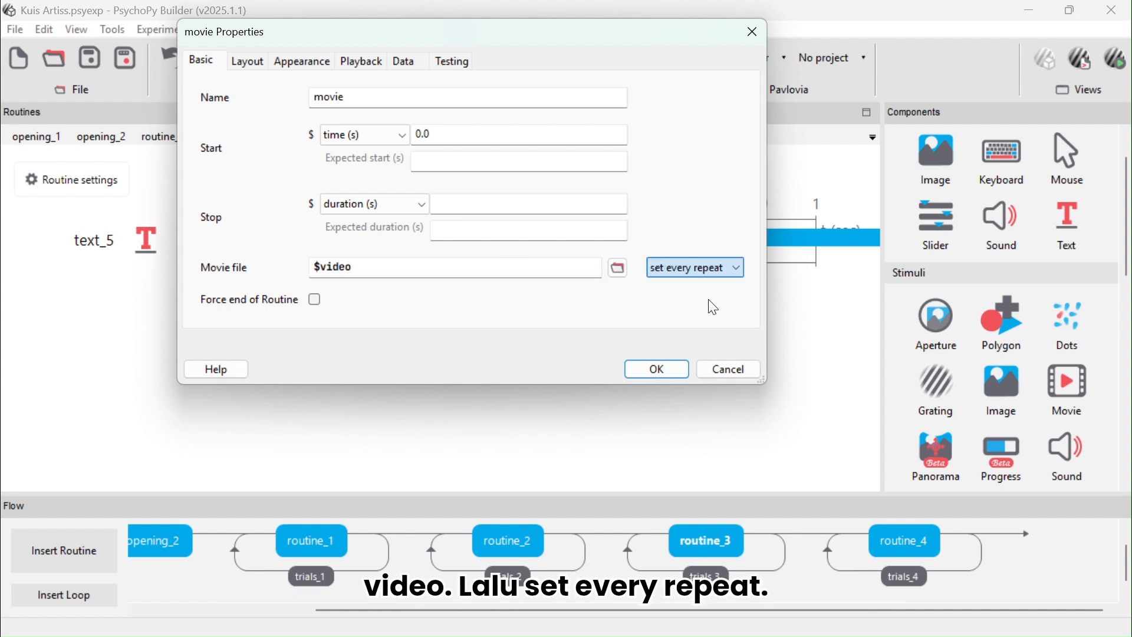
left_click(656, 372)
Add a Slider to routine_3 using the choice style, with ticks (1, 2) and labels 'tahu','tidak'
scroll(1062, 381, "down", 7)
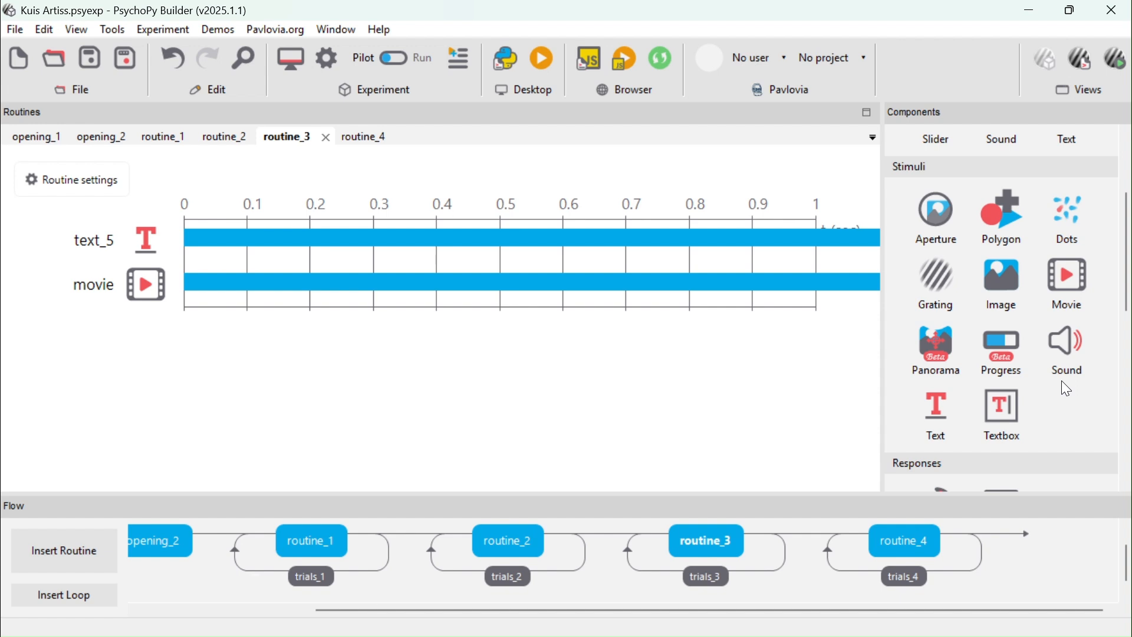
scroll(1064, 381, "down", 2)
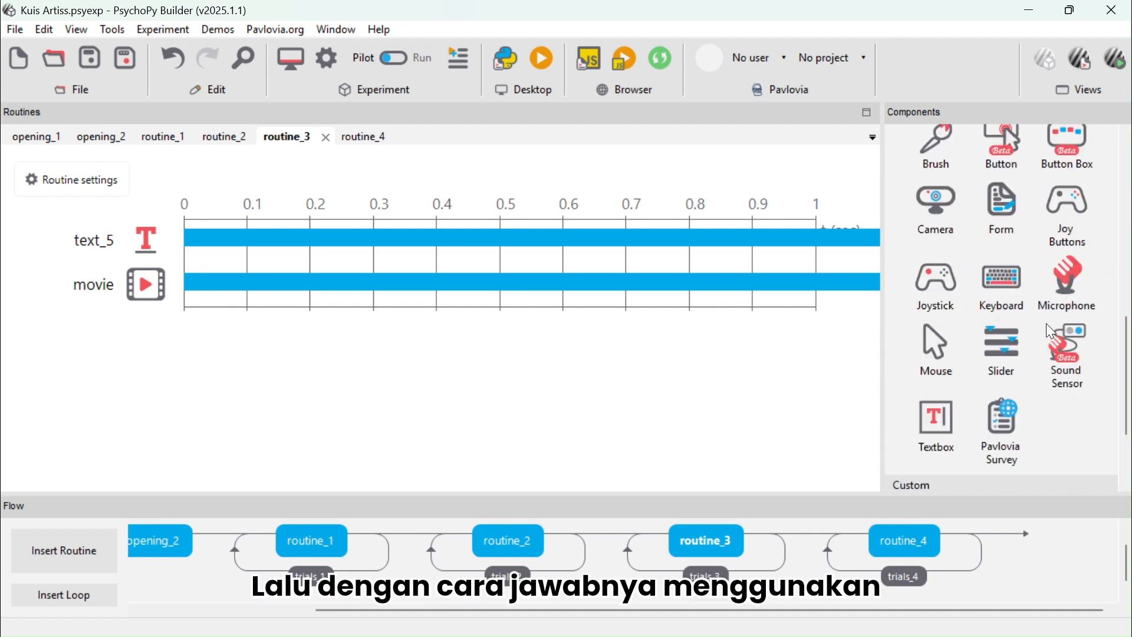
left_click(998, 361)
left_click(449, 301)
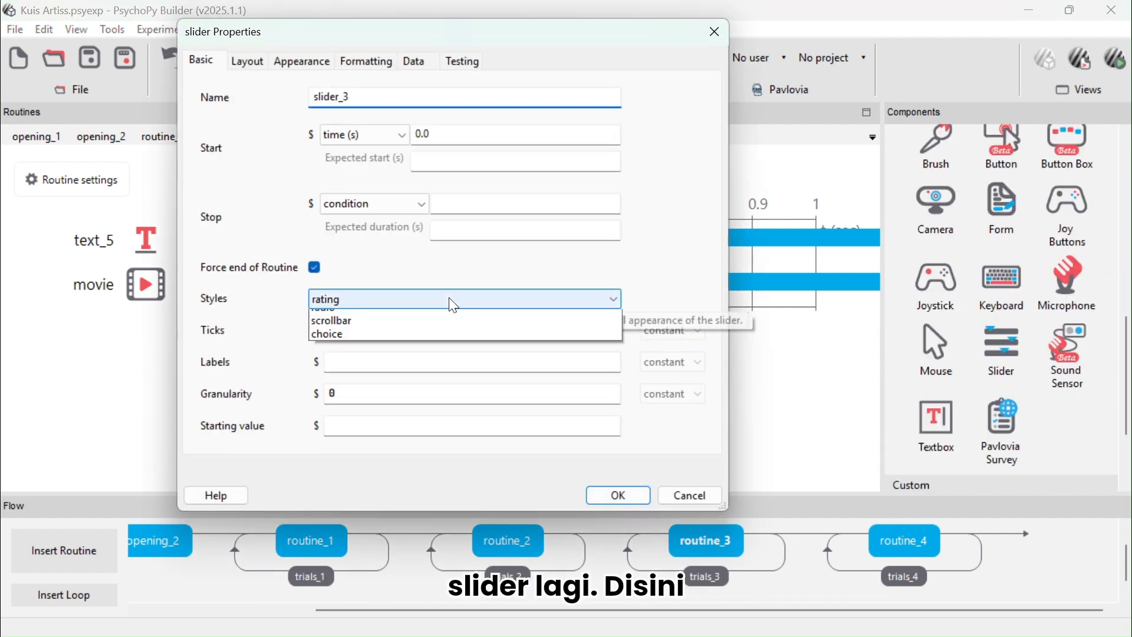
left_click(417, 371)
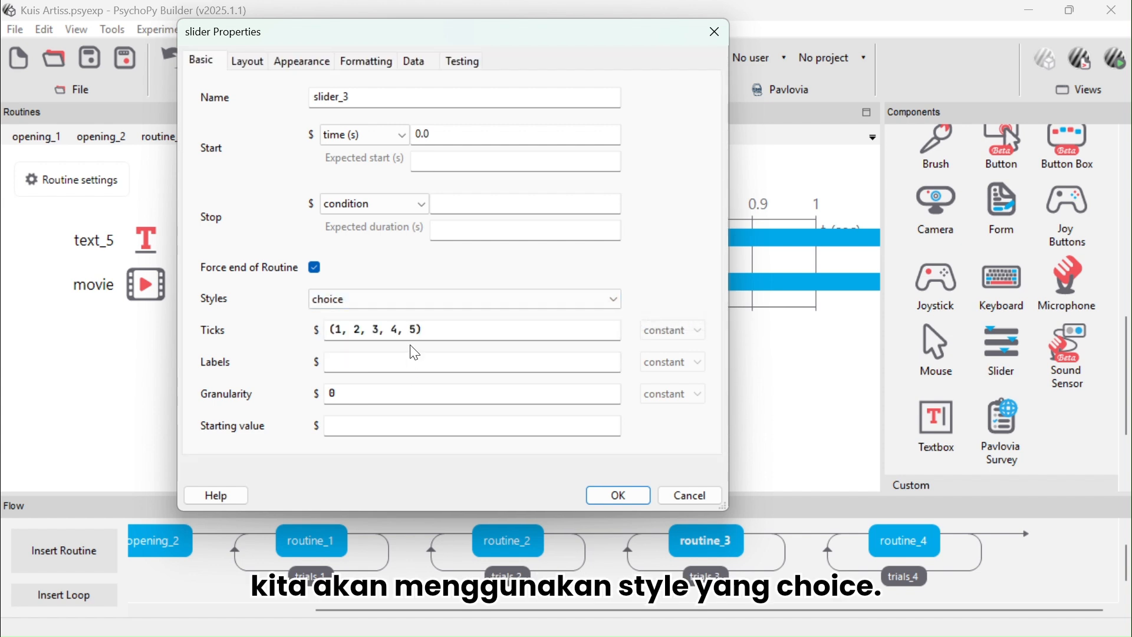
left_click(417, 328)
key("BackSpace")
key("BackSpace")
key("BackSpace")
key("BackSpace")
key("BackSpace")
key("BackSpace")
key("BackSpace")
key("BackSpace")
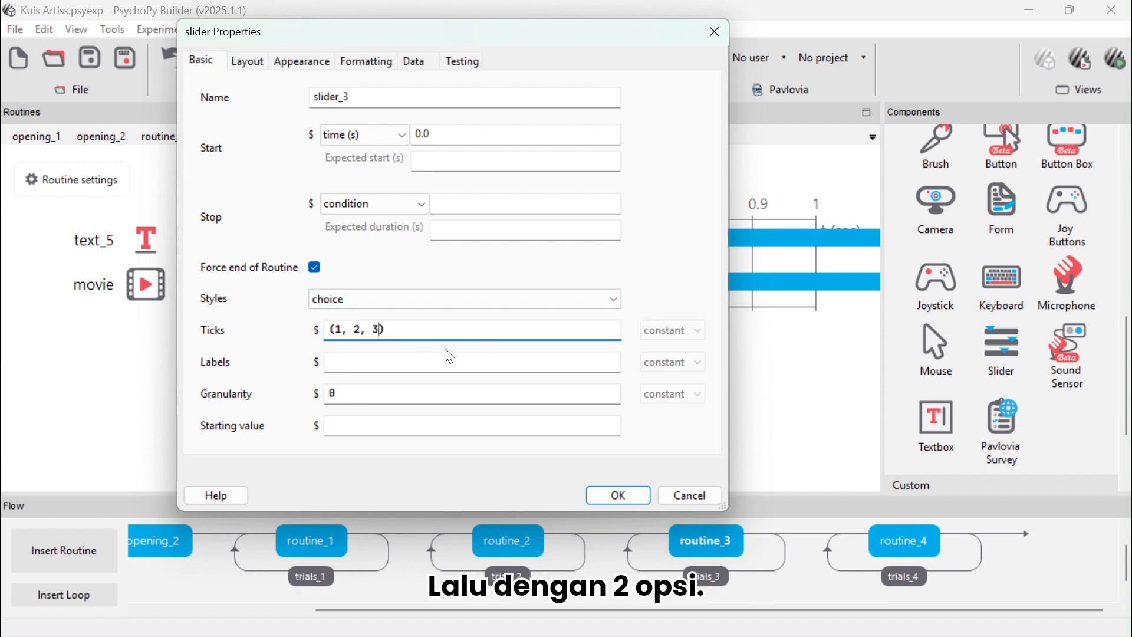
key("BackSpace")
left_click(440, 357)
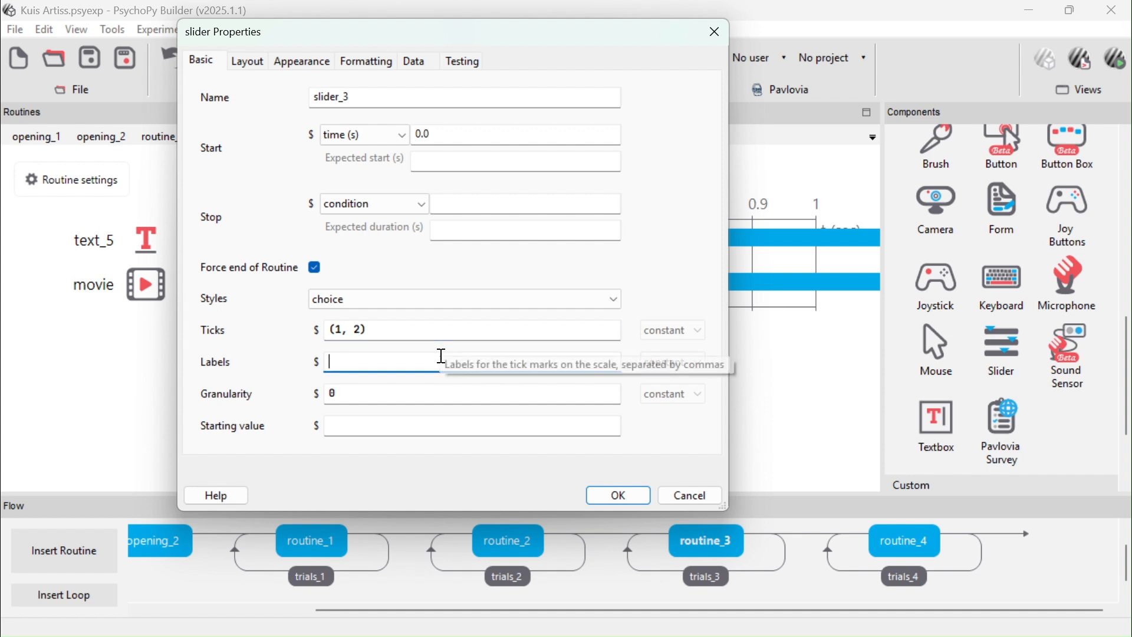
type("'tahu','tidak'")
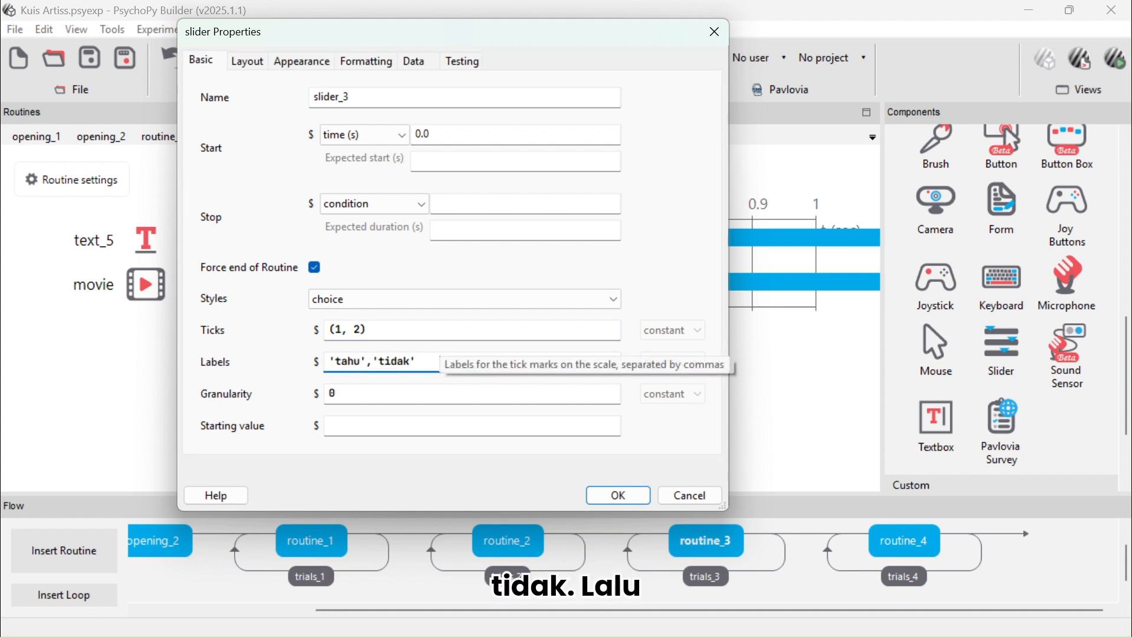
Set the slider's position to (0, -0.3)
left_click(247, 60)
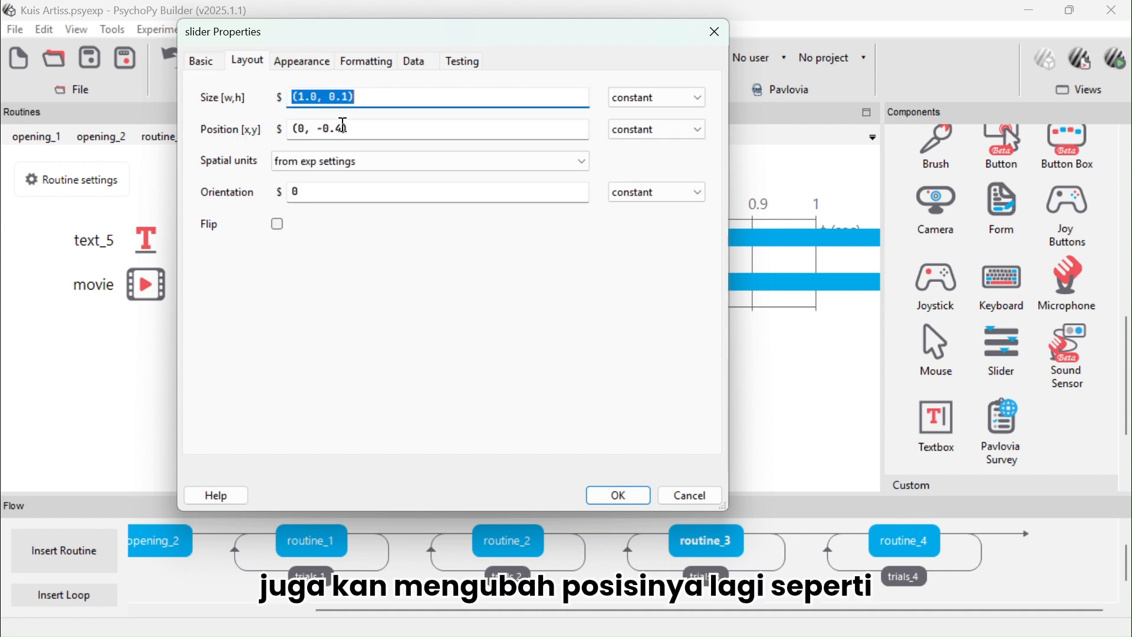
left_click(345, 131)
key("BackSpace")
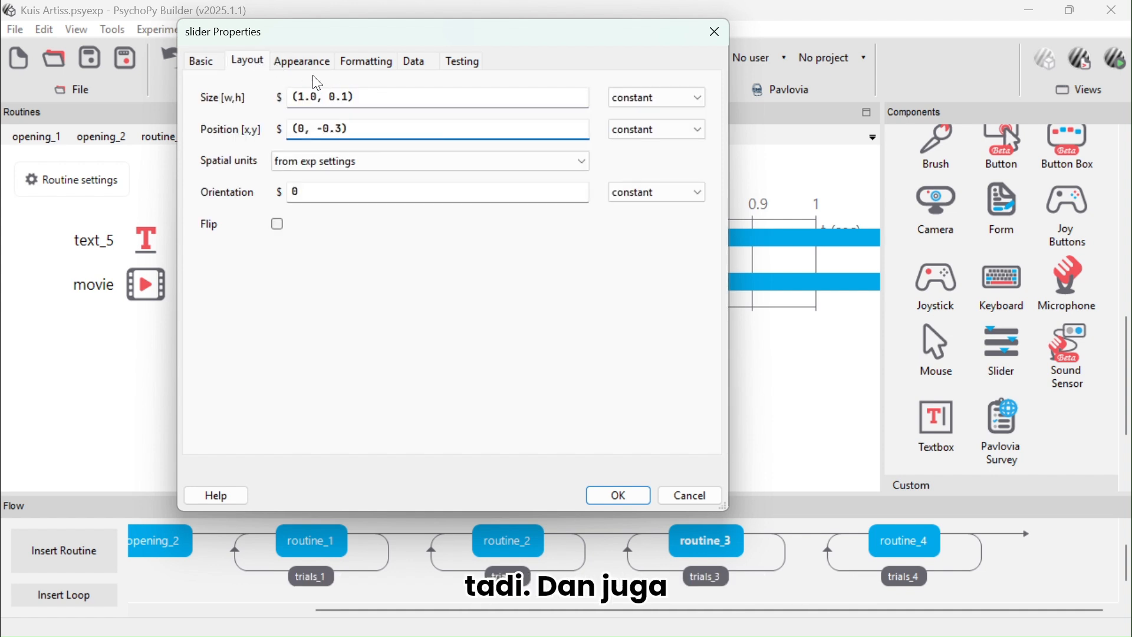
Set the slider's label colour to black and confirm the slider
left_click(302, 61)
left_click(580, 97)
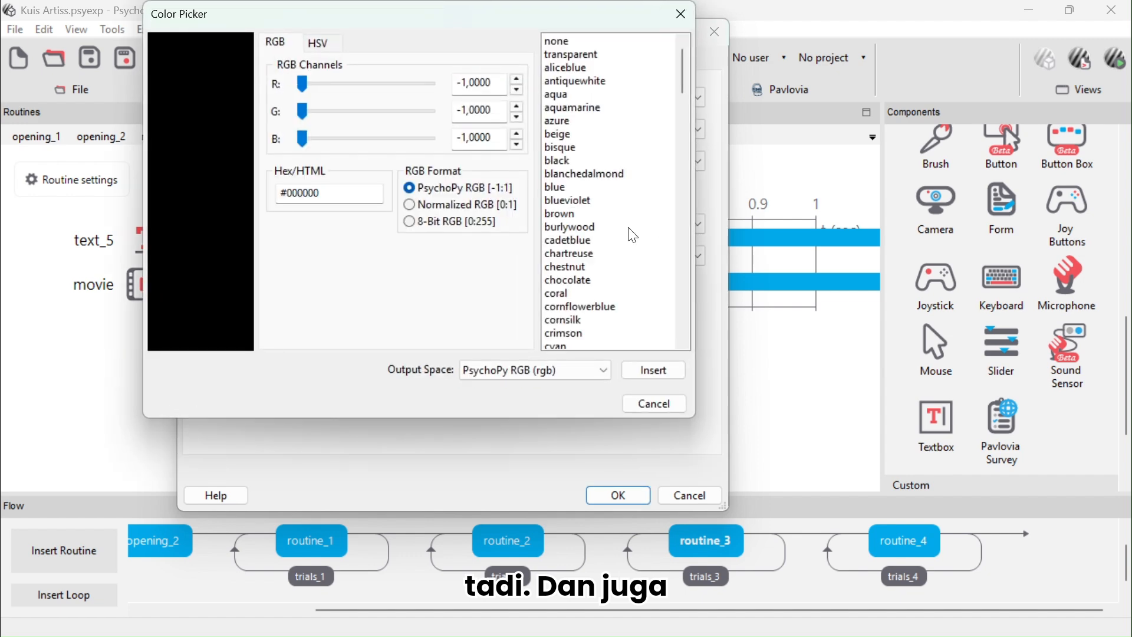
left_click(564, 162)
left_click(644, 375)
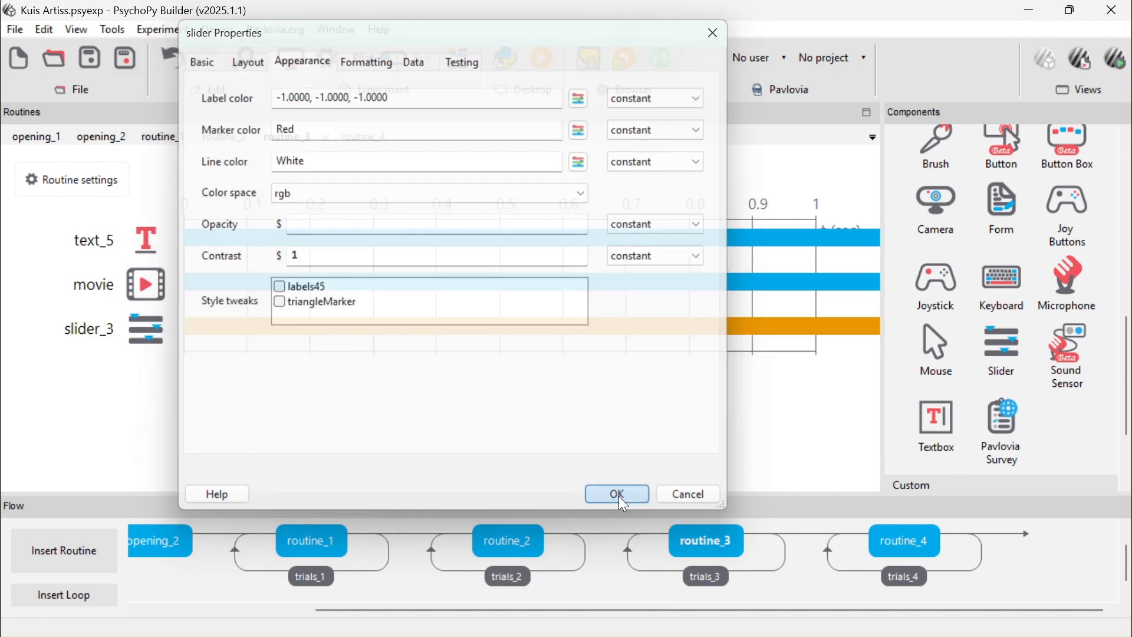
left_click(618, 496)
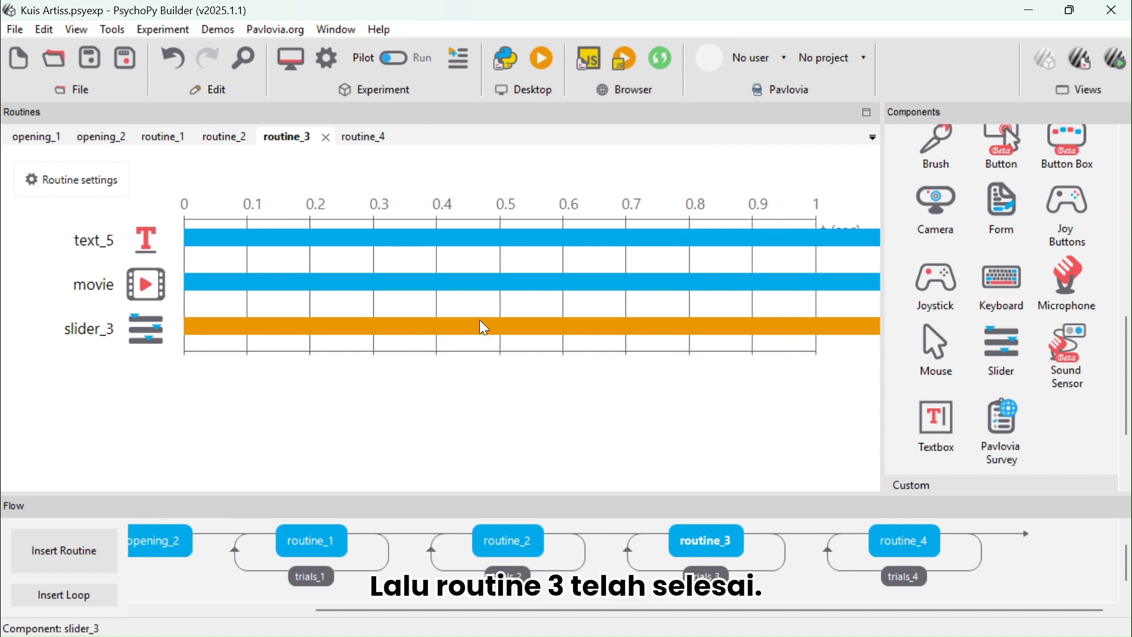
Open routine_4 and review the settings of the trials_4 loop
left_click(894, 557)
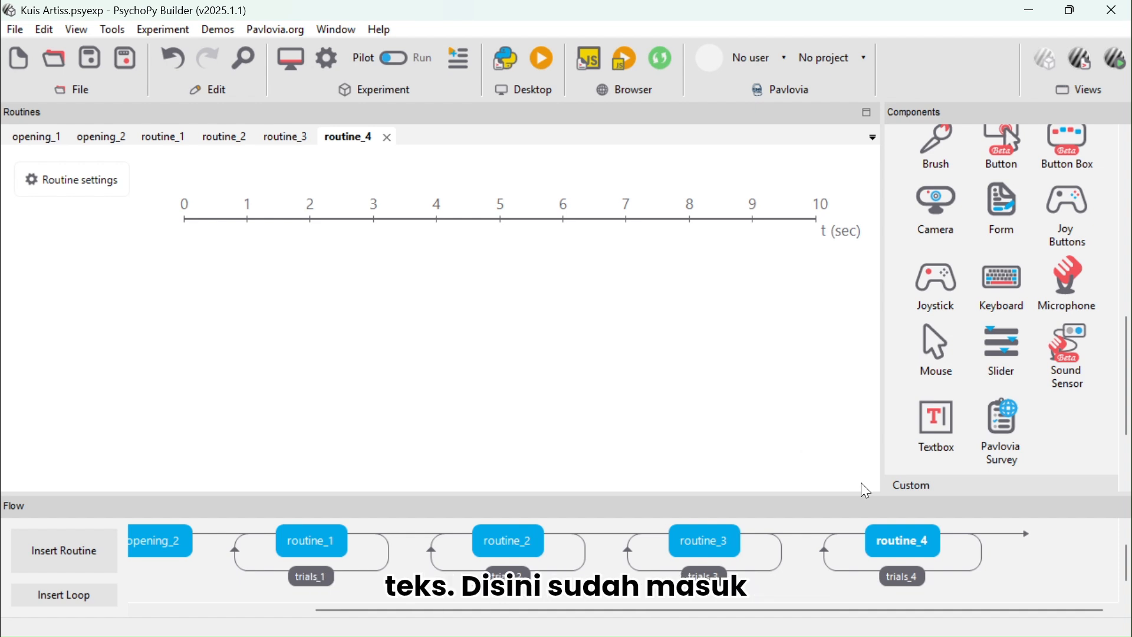
left_click(905, 578)
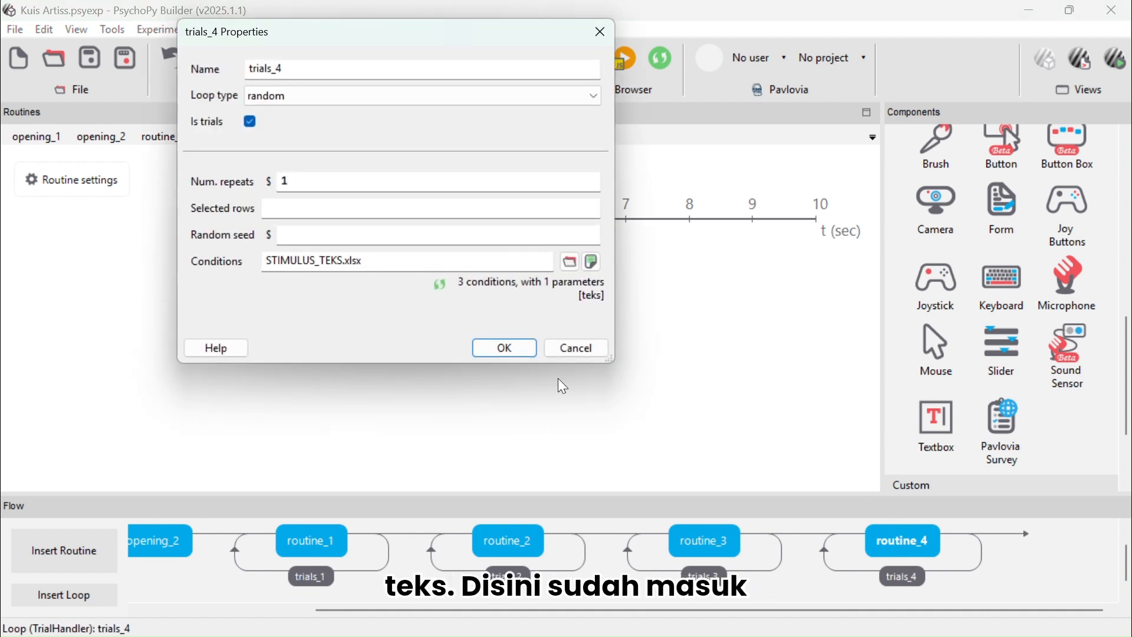
left_click(506, 350)
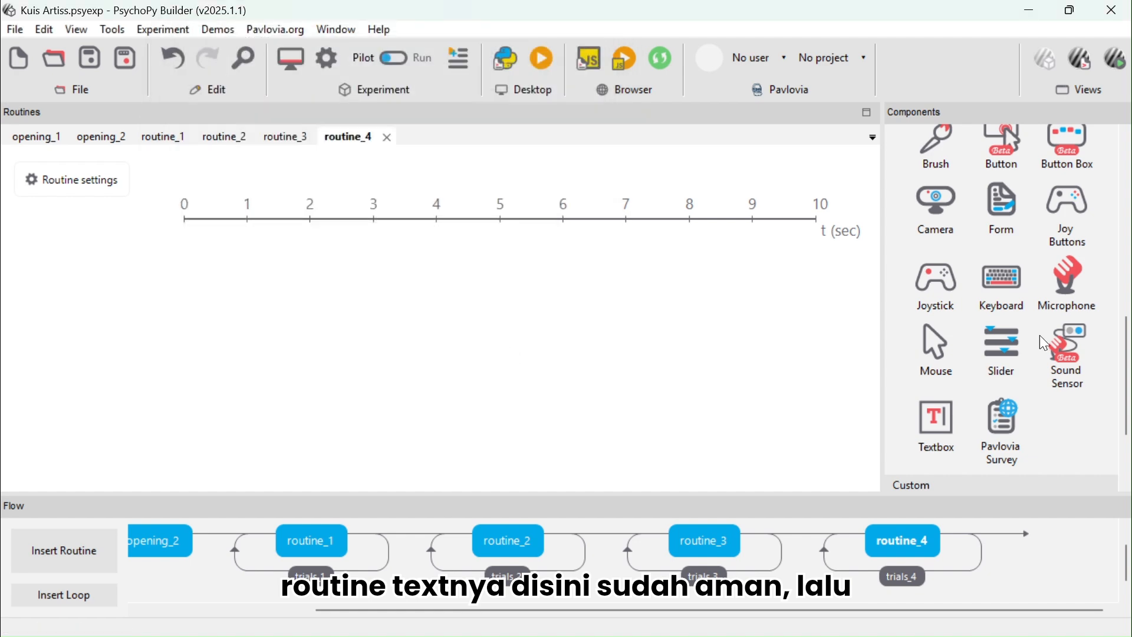
Add a Text component to routine_4 with text 'Apakah kamu familiar dengan nama artis diatas?' preceded by three blank lines
scroll(1039, 335, "down", 3)
scroll(1041, 339, "up", 3)
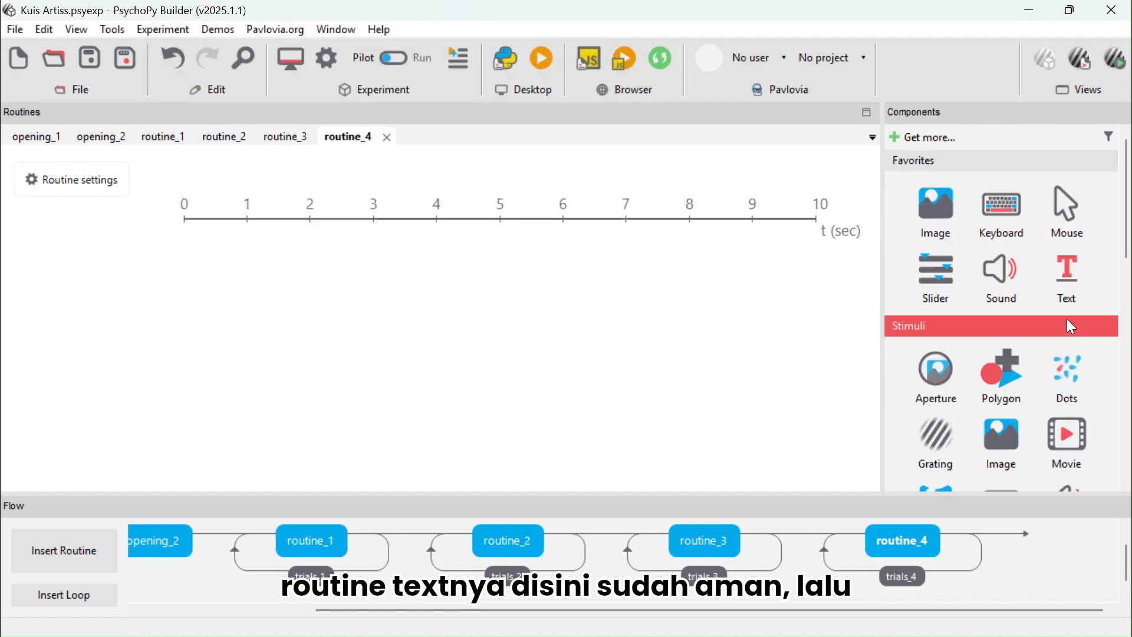
left_click(1060, 283)
key("ctrl+a")
type("Apakah kamu familiar dengan nama artis diatas?")
left_click(244, 268)
key("Return")
key("Return")
key("Return")
key("Return")
key("Return")
key("Return")
key("Return")
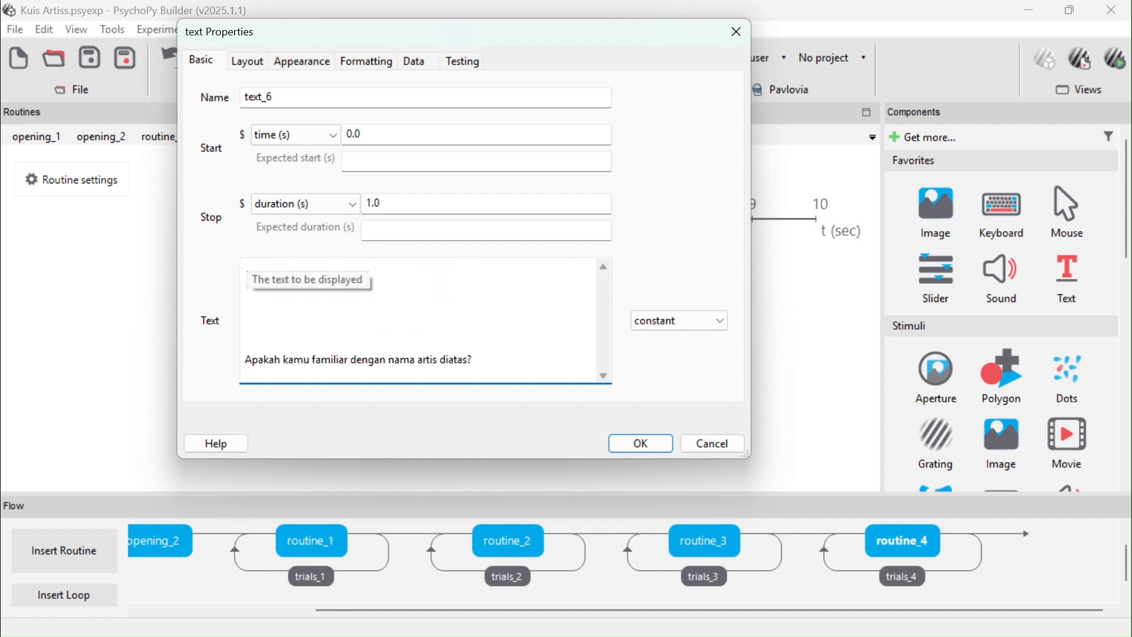
Clear the text component's stop duration and confirm it
left_click(385, 205)
key("BackSpace")
key("BackSpace")
key("BackSpace")
left_click(640, 444)
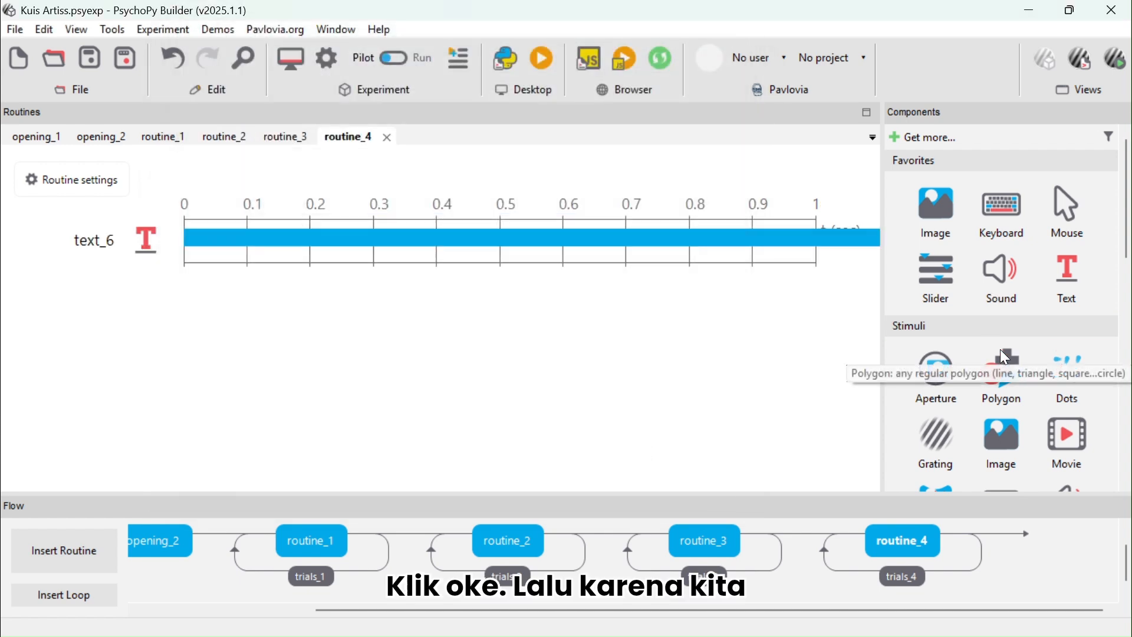
Add another Text component with empty stop duration and text $teks set every repeat
scroll(1001, 349, "down", 2)
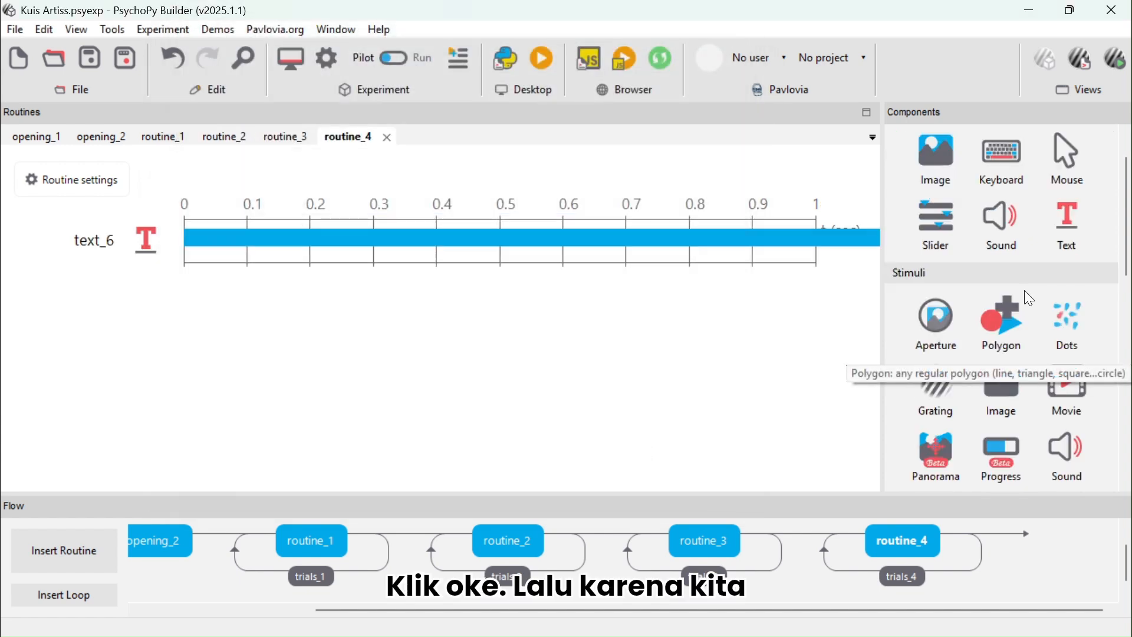
left_click(1062, 229)
left_click(395, 202)
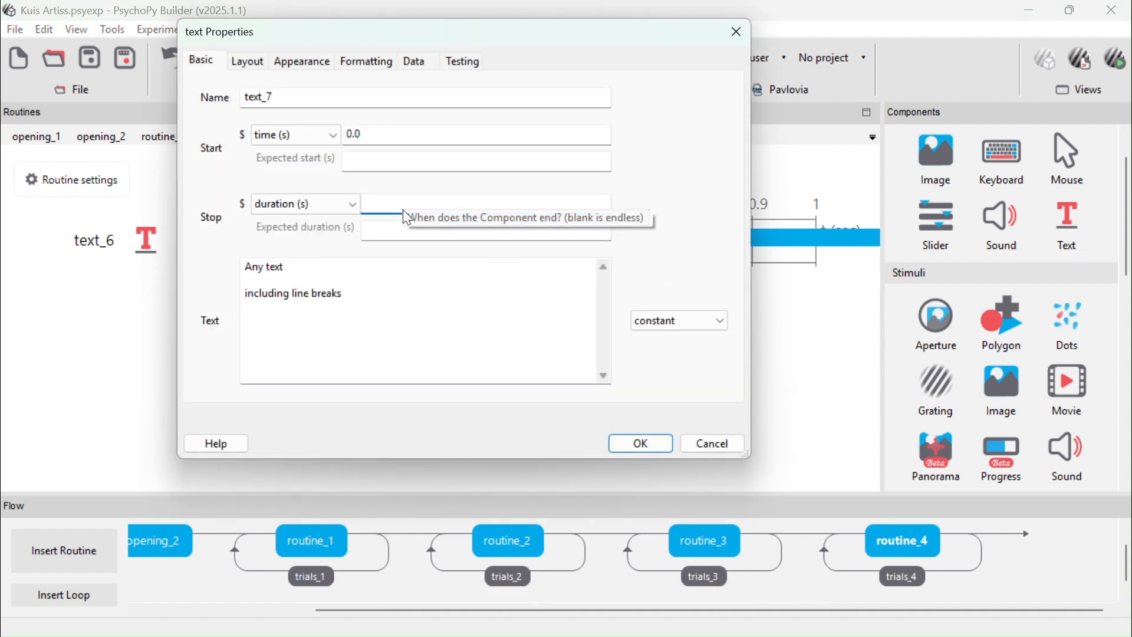
left_click(321, 270)
key("ctrl+a")
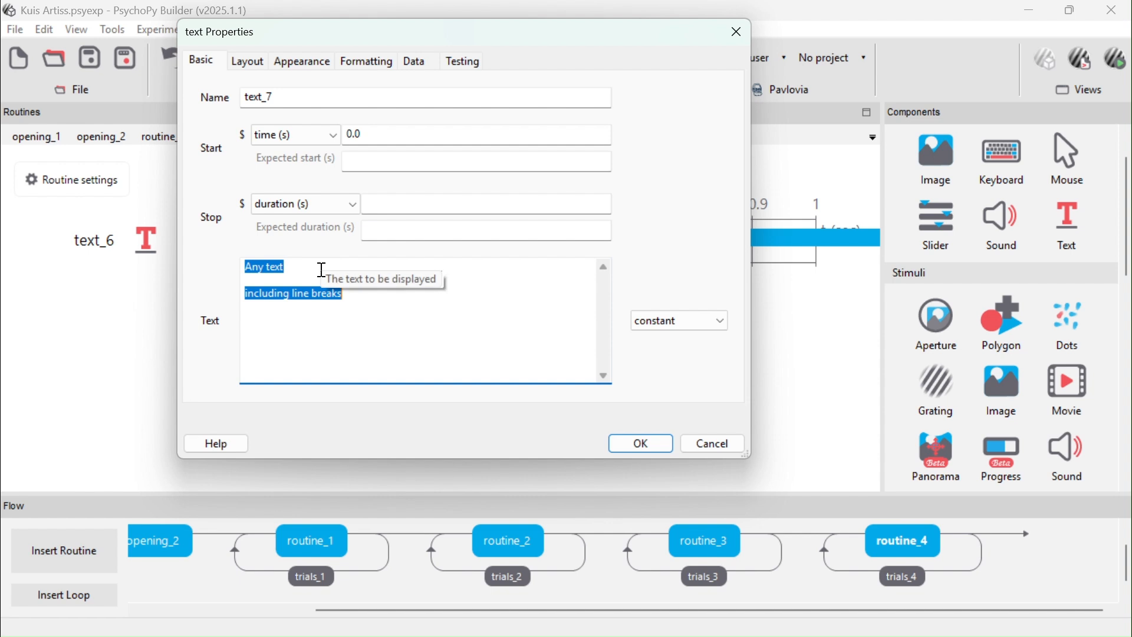
type("$teks")
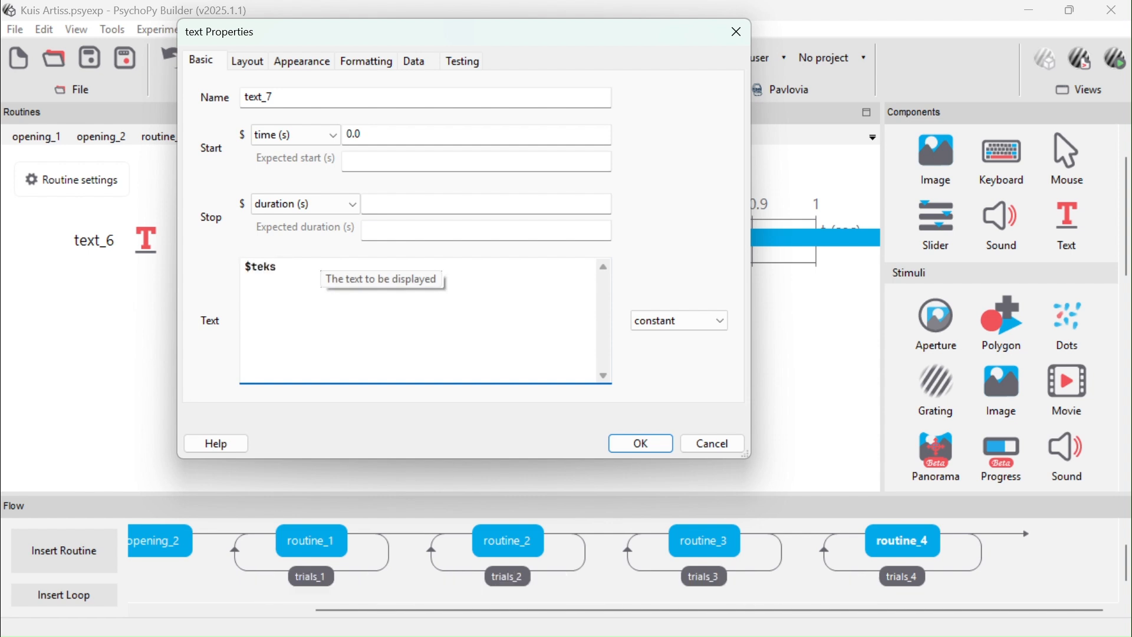
left_click(670, 323)
left_click(674, 349)
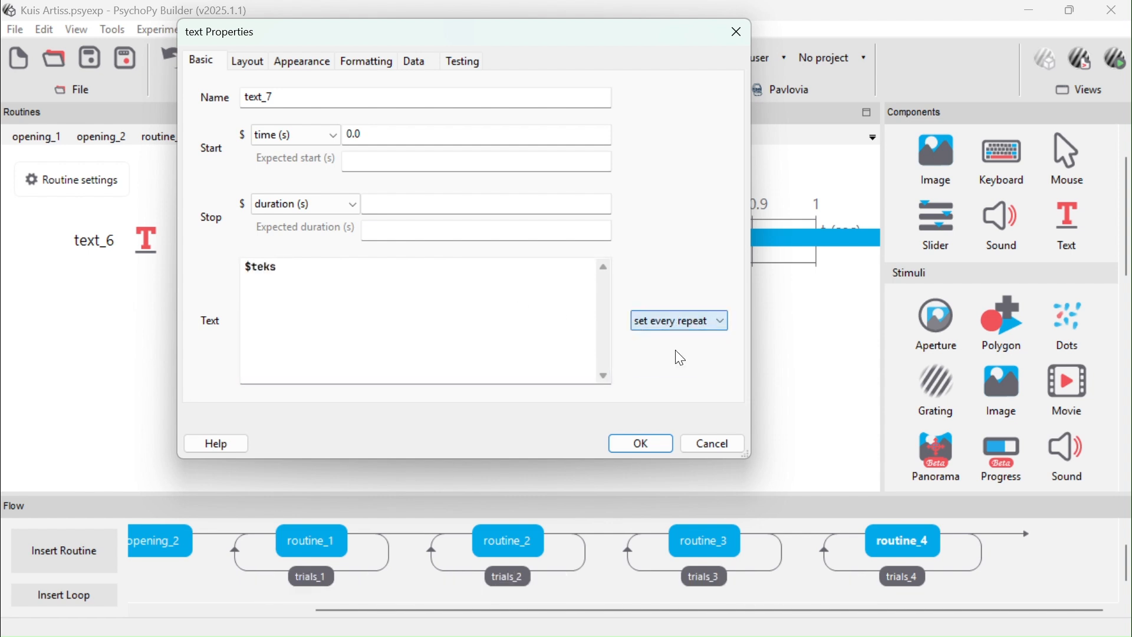
left_click(644, 446)
Add a rating-style Slider to routine_4 with ticks (1, 2) and labels 'ya','tidak'
scroll(990, 391, "down", 2)
scroll(989, 391, "up", 2)
scroll(990, 392, "up", 1)
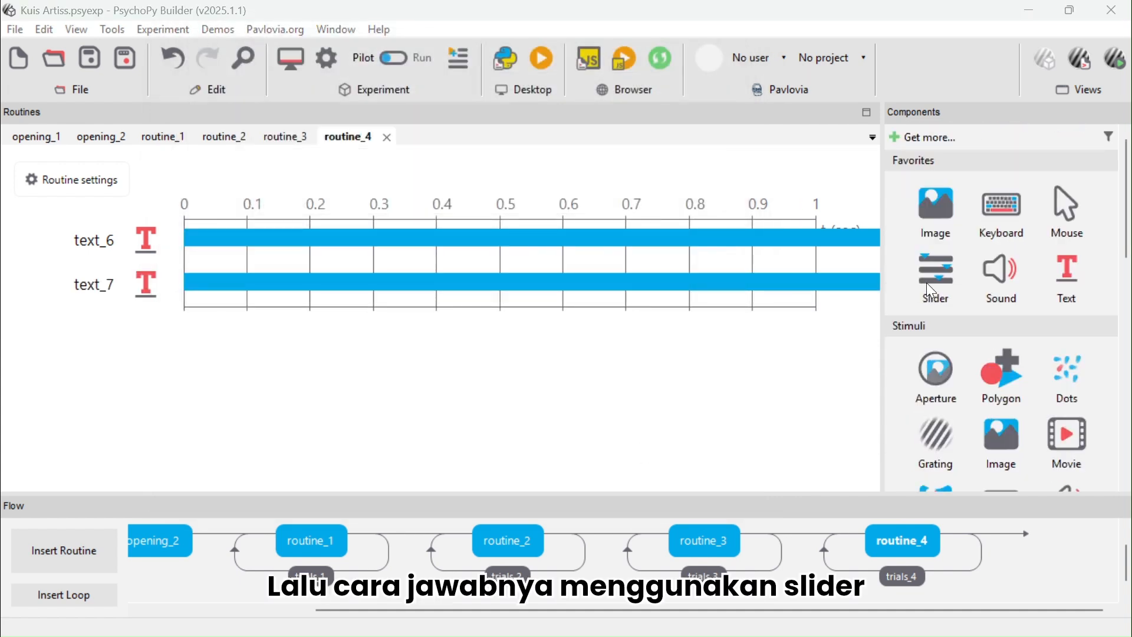
left_click(927, 284)
left_click(434, 299)
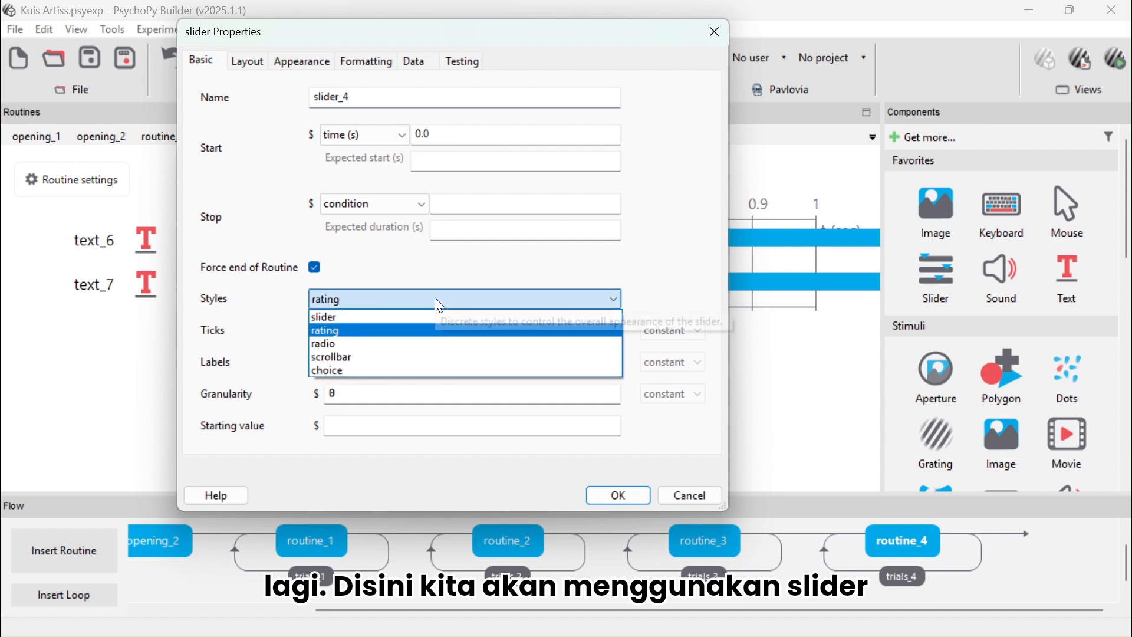
left_click(393, 330)
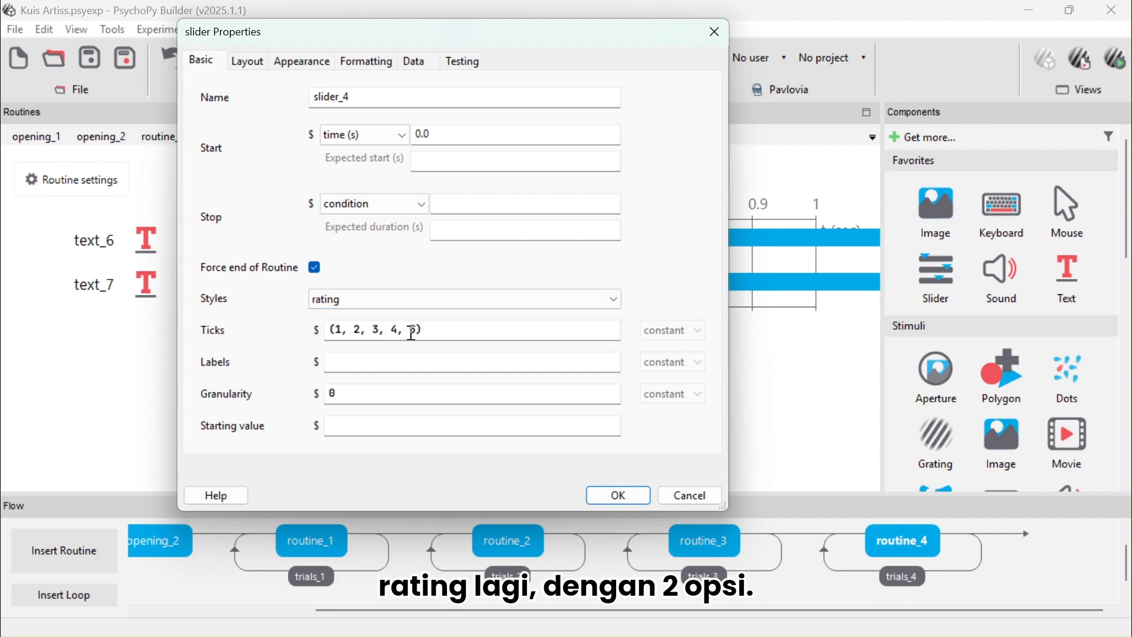
left_click(417, 331)
key("BackSpace")
key("BackSpace")
key("BackSpace")
key("BackSpace")
key("BackSpace")
key("BackSpace")
key("BackSpace")
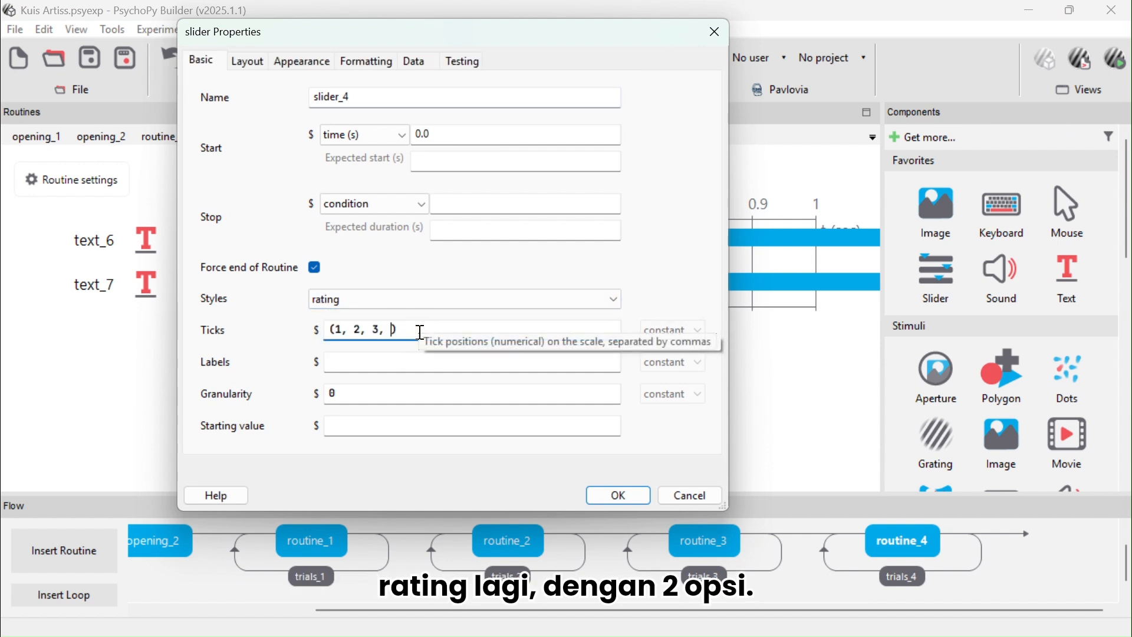
key("BackSpace")
key("BackSpace")
left_click(417, 365)
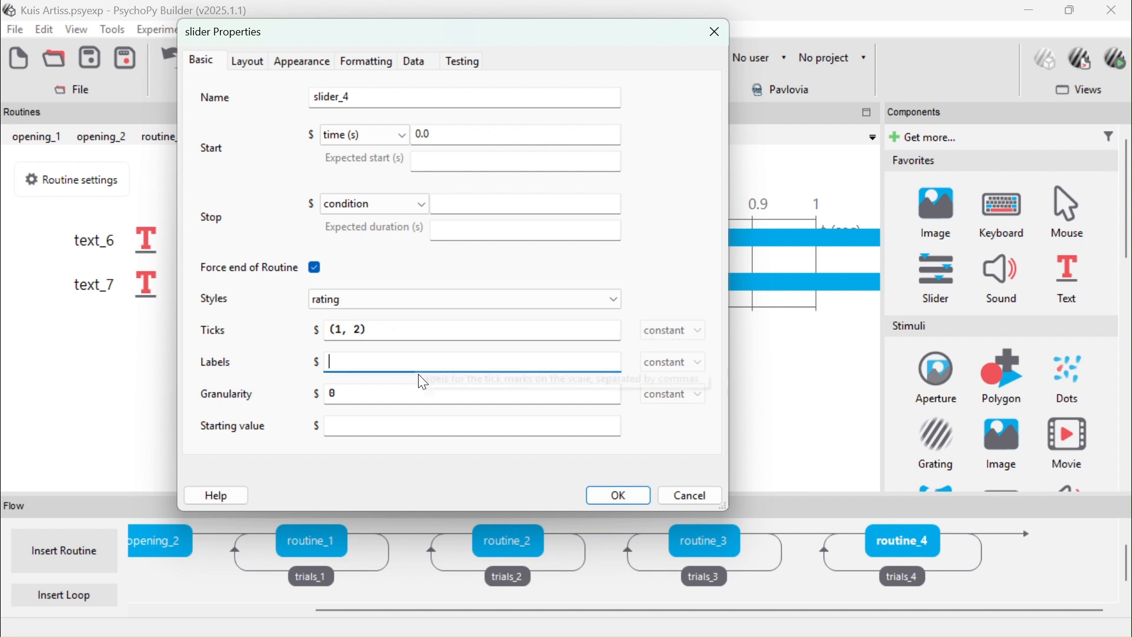
type("'ya'")
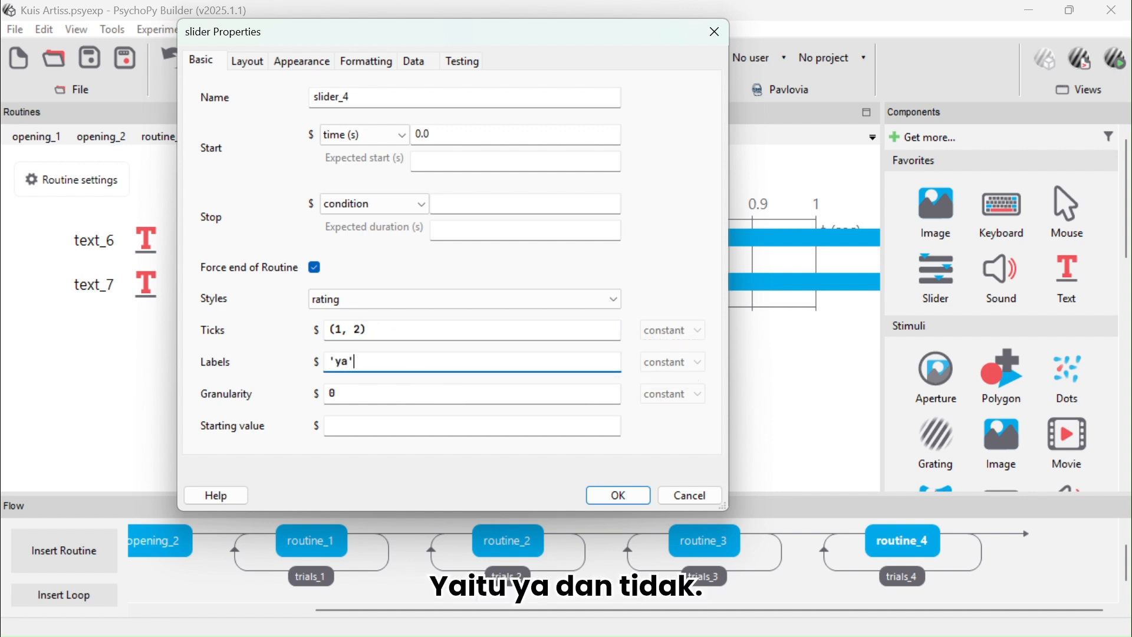
type(",'tidak'")
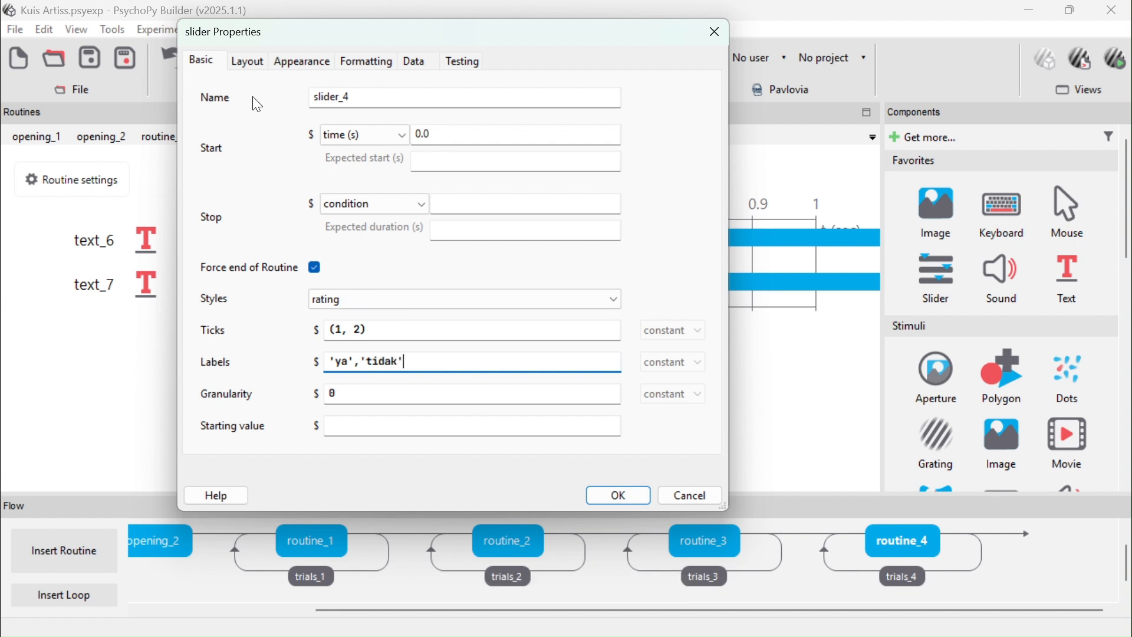
Set the slider's position to (0, -0.3)
left_click(263, 61)
left_click(343, 129)
key("BackSpace")
type("3")
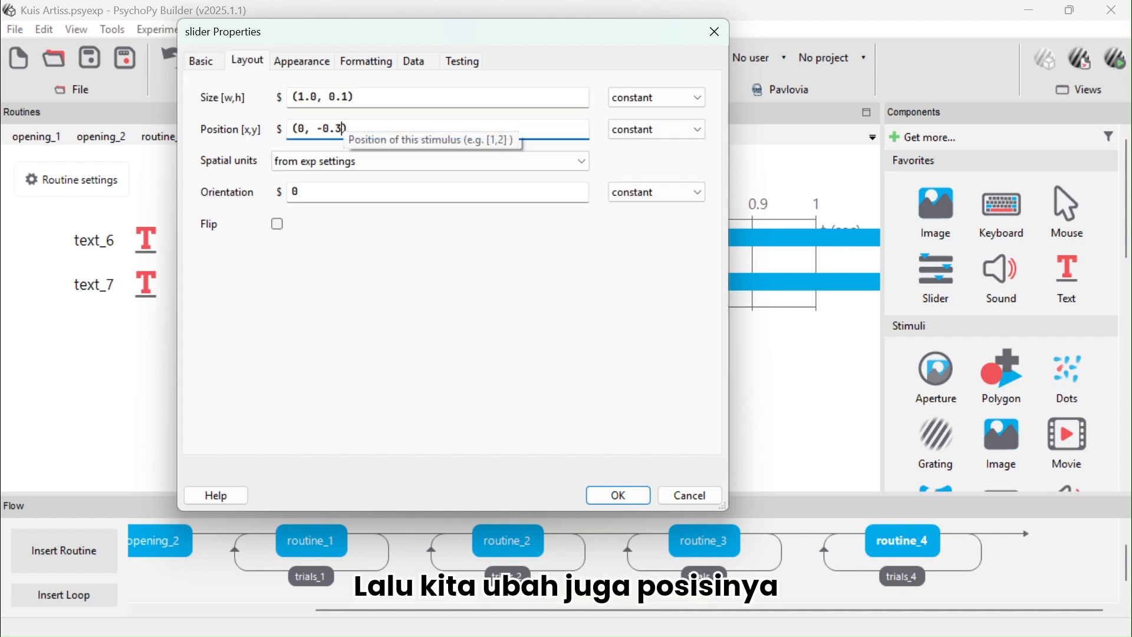
Set the slider's label colour to black and confirm the slider
left_click(308, 65)
left_click(578, 99)
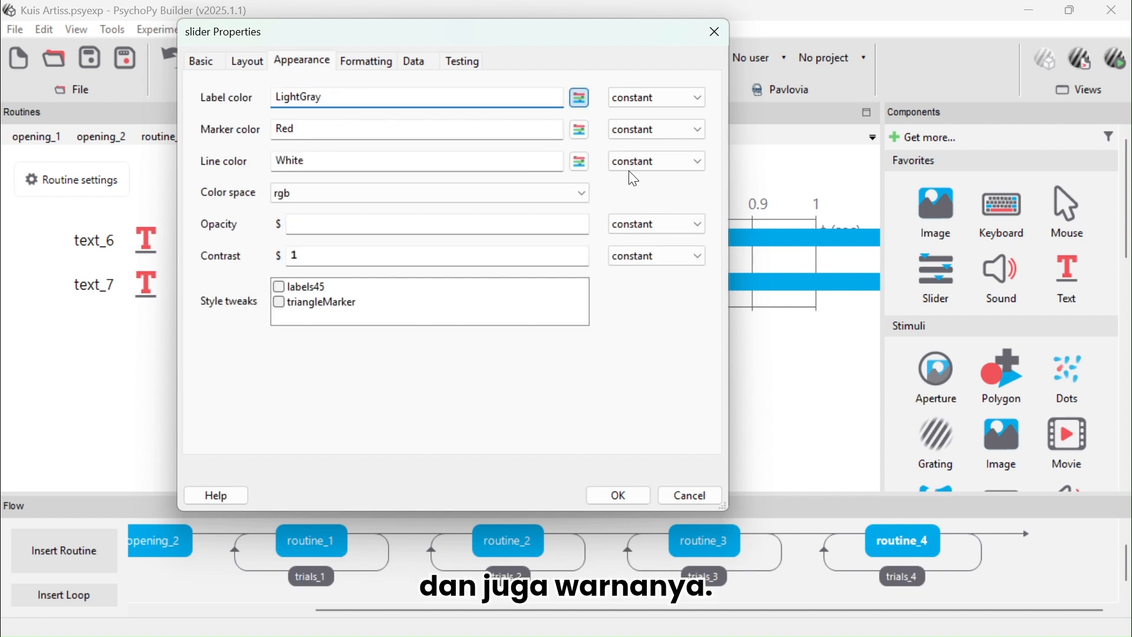
left_click(562, 161)
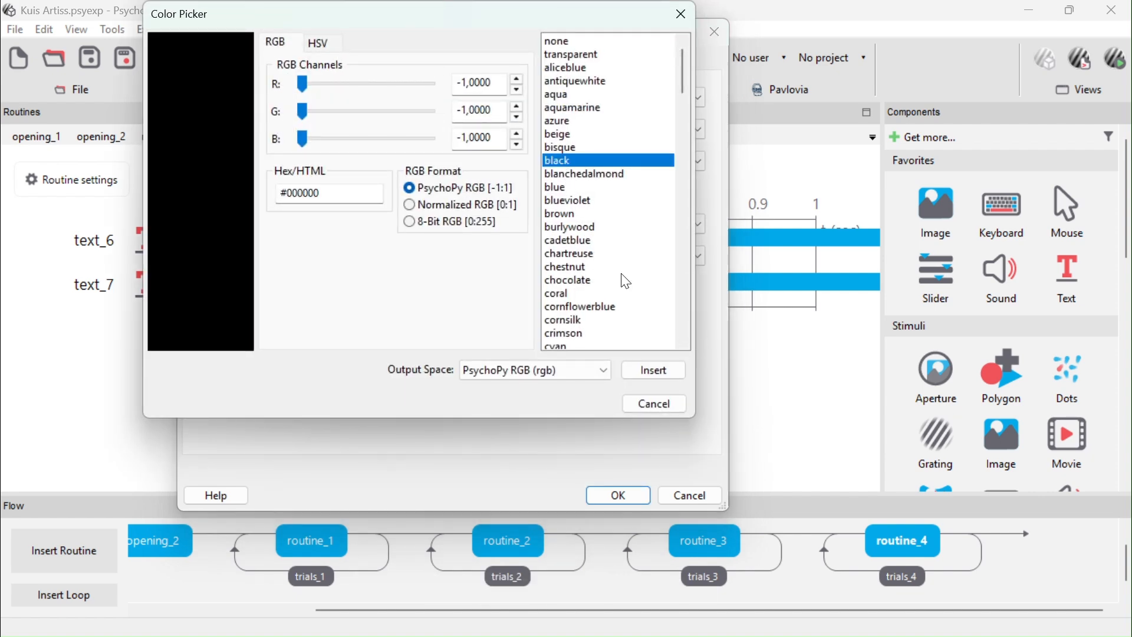
left_click(653, 370)
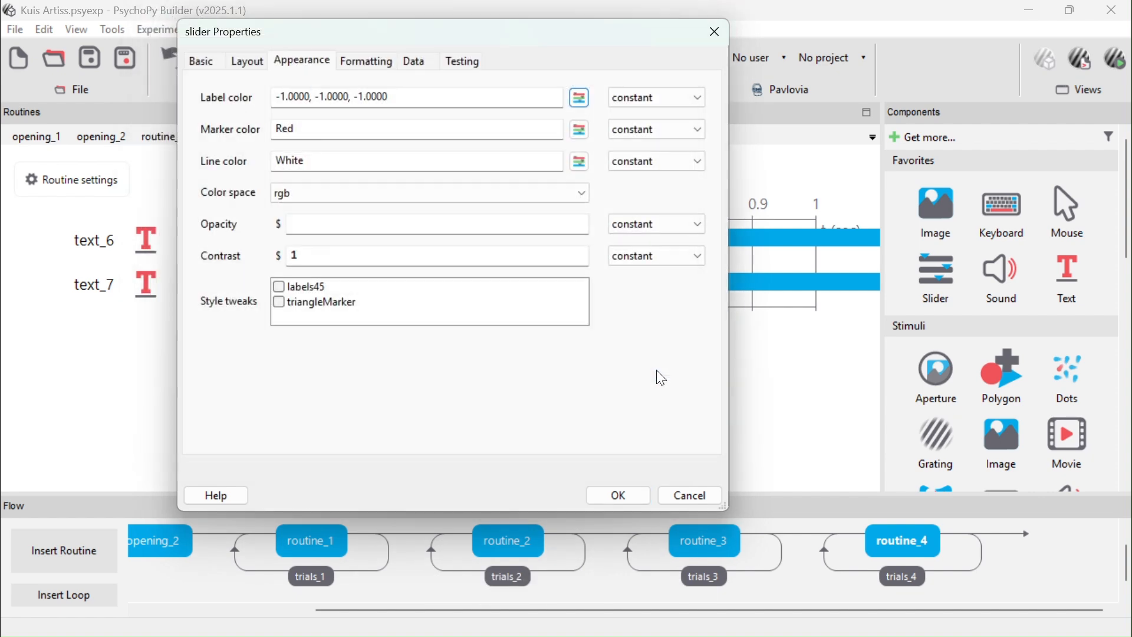
left_click(619, 496)
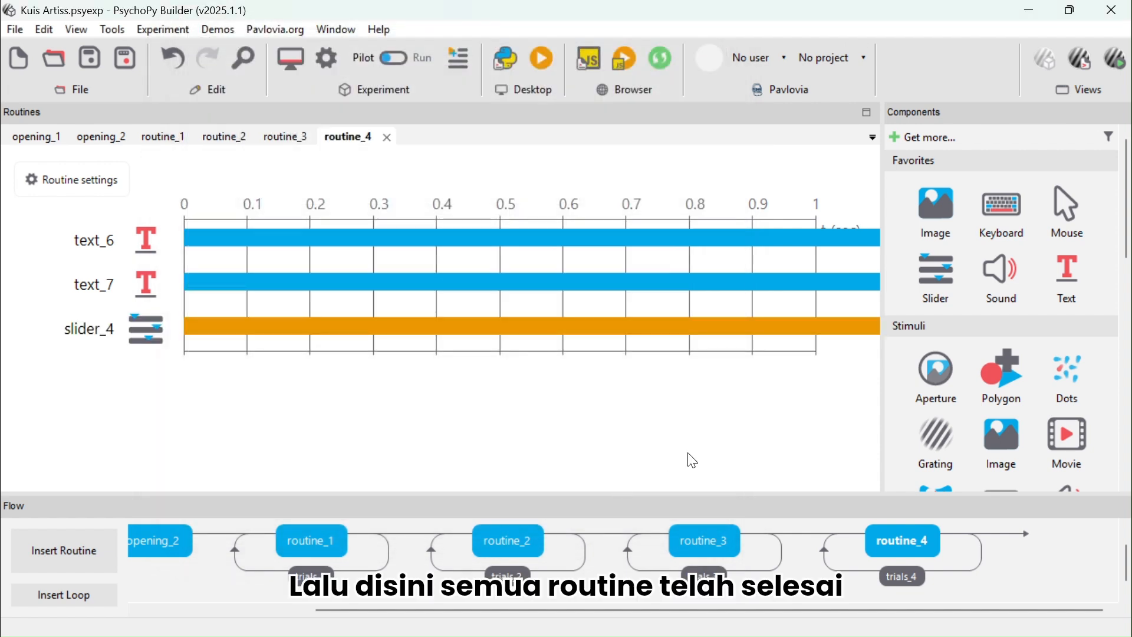
Run the experiment in pilot mode and click anywhere to pass the welcome screen
scroll(543, 544, "left", 5)
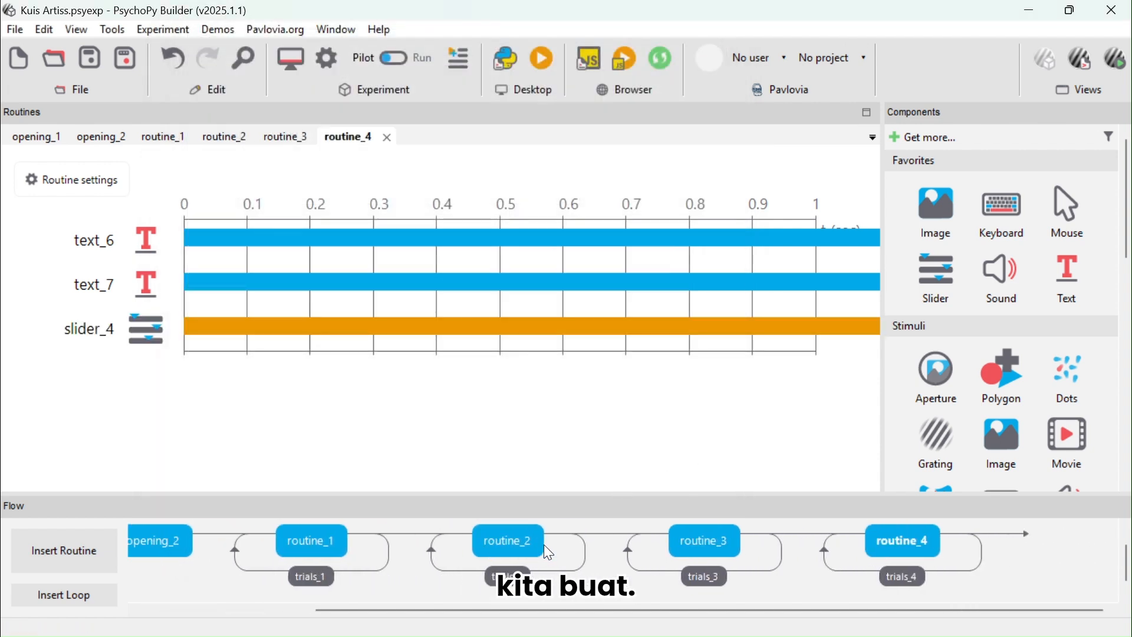
scroll(544, 544, "left", 3)
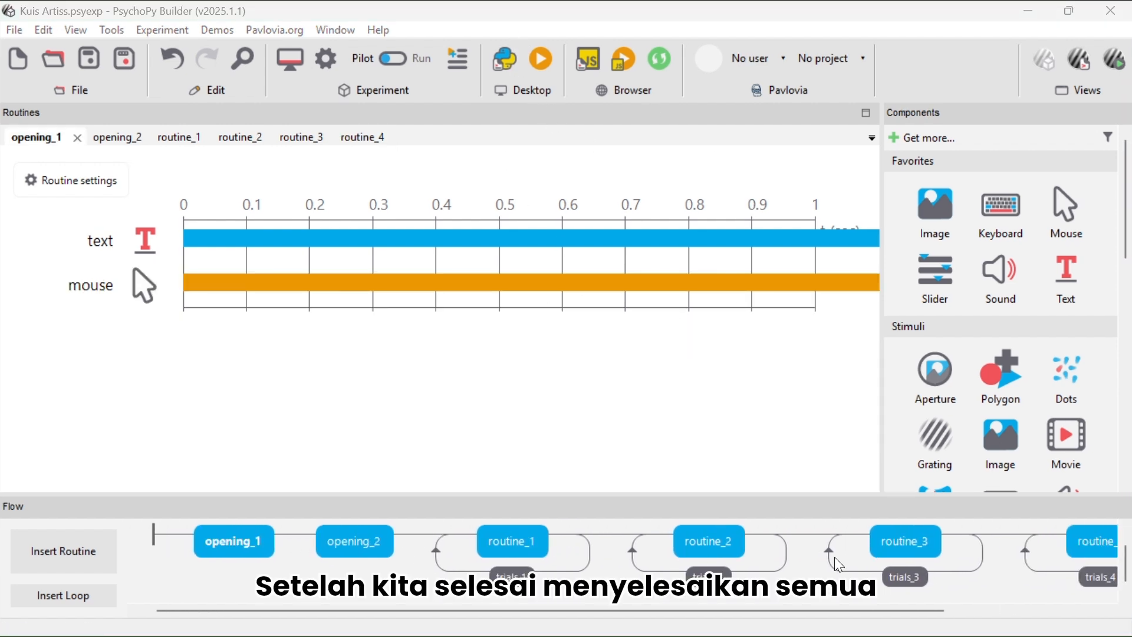
scroll(751, 544, "right", 3)
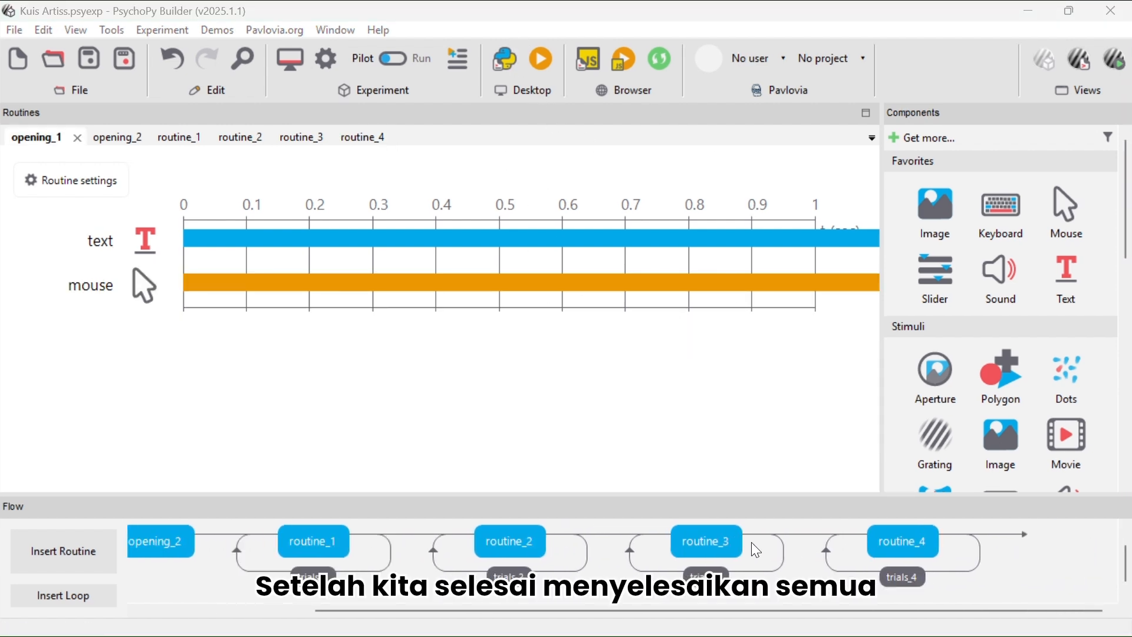
scroll(754, 547, "left", 3)
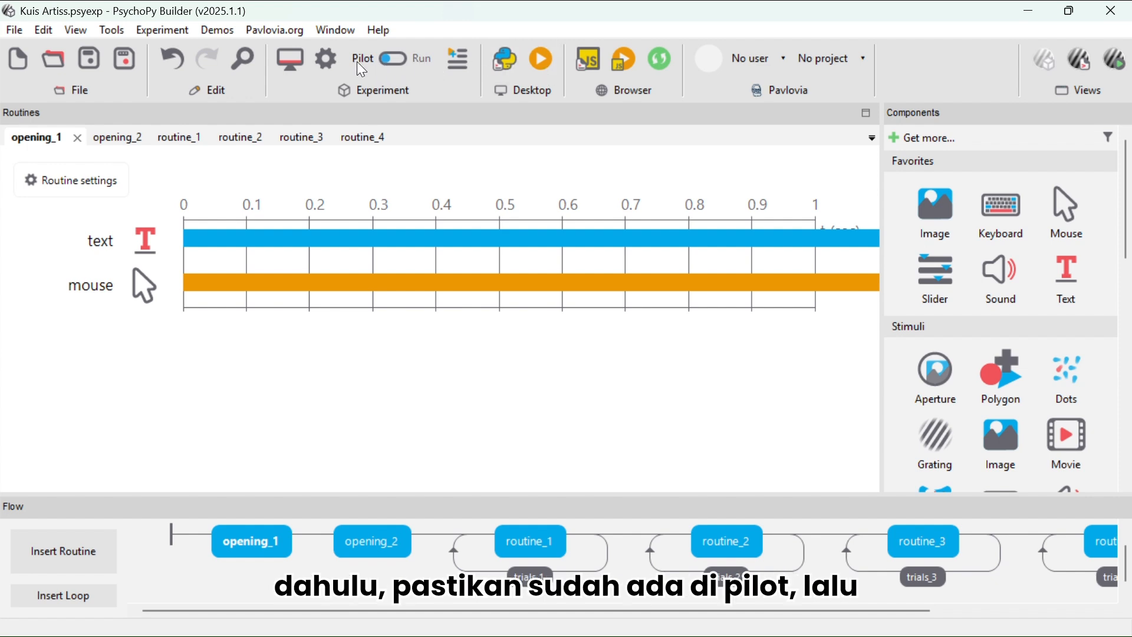
left_click(544, 68)
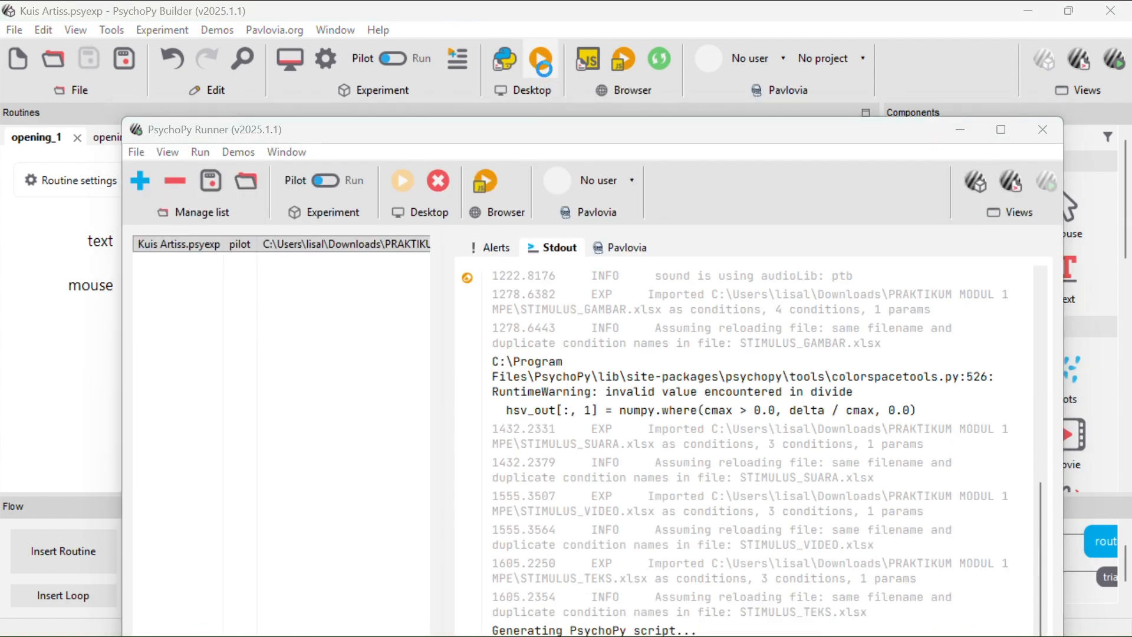
left_click(462, 216)
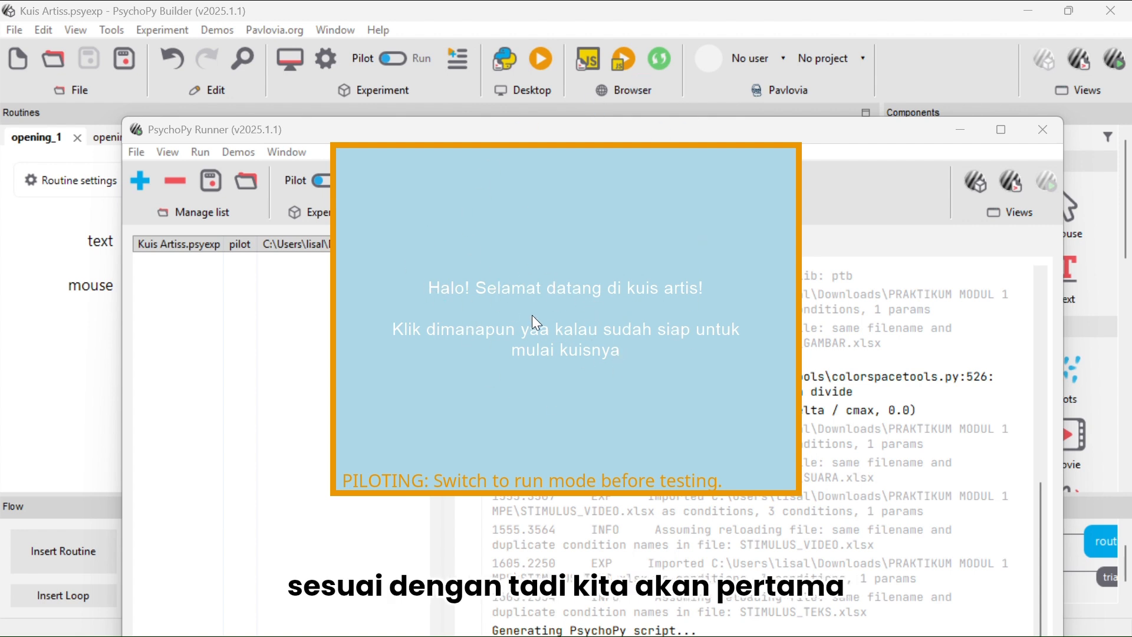
left_click(580, 373)
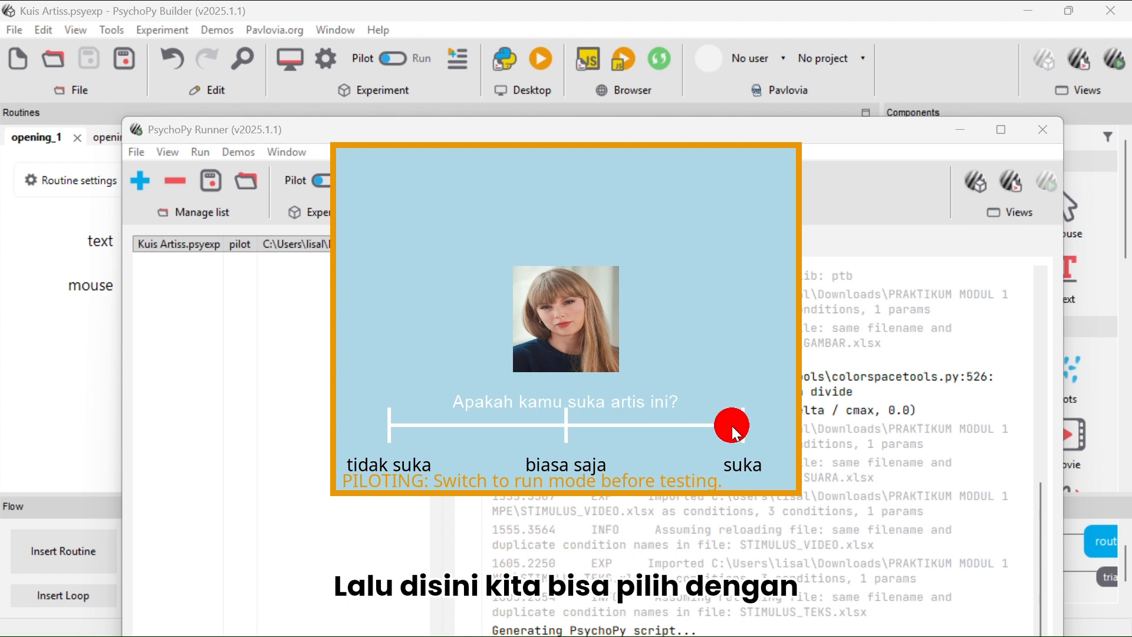
Rate both artist photos on the 'Apakah kamu suka artis ini?' slider during the pilot run
left_click(560, 426)
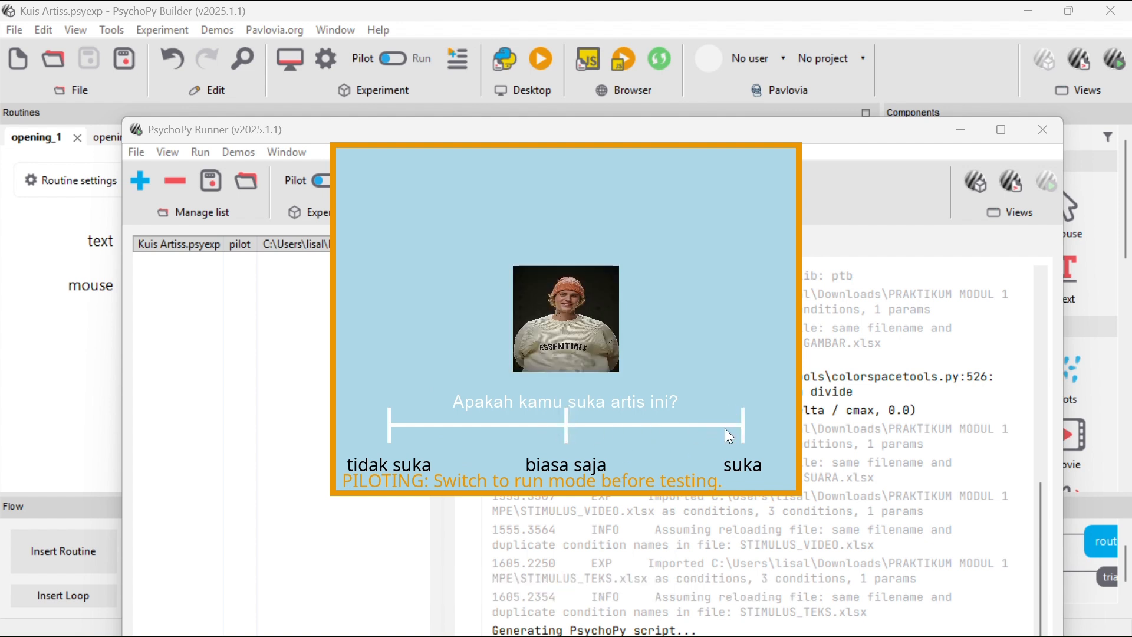
left_click(552, 422)
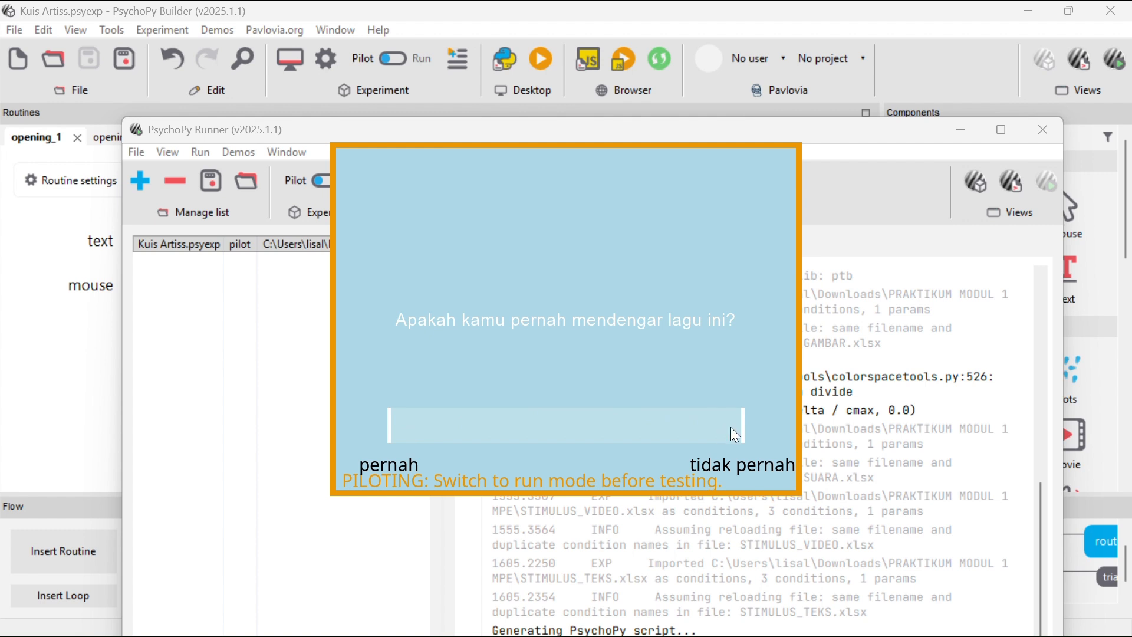
Answer the song question and both video artist questions on their sliders in the pilot run
left_click(406, 423)
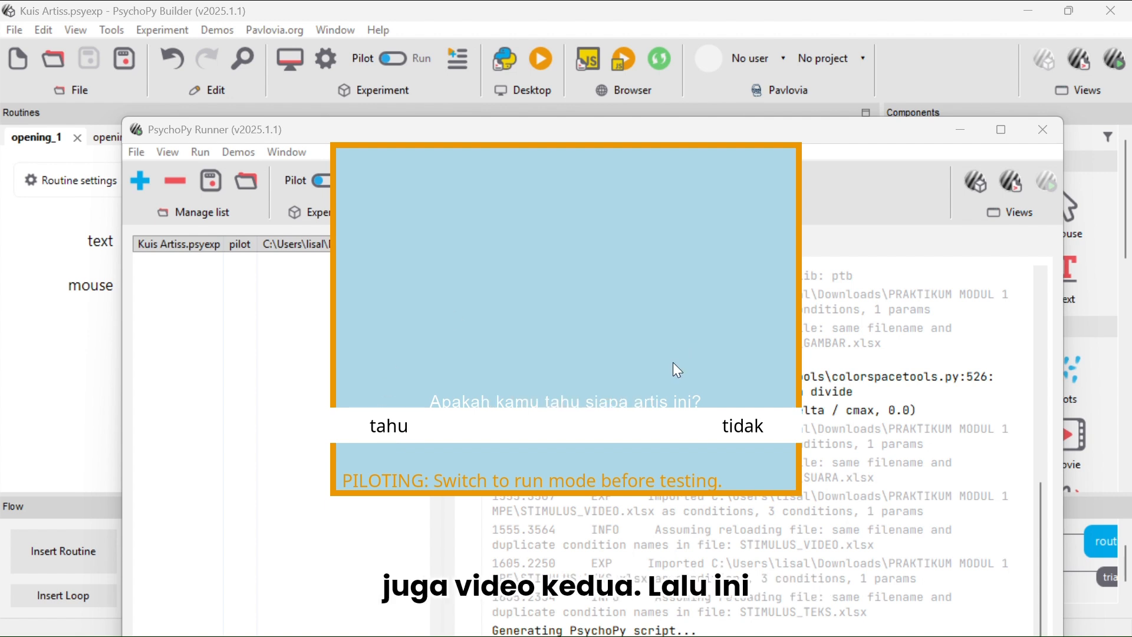
left_click(729, 424)
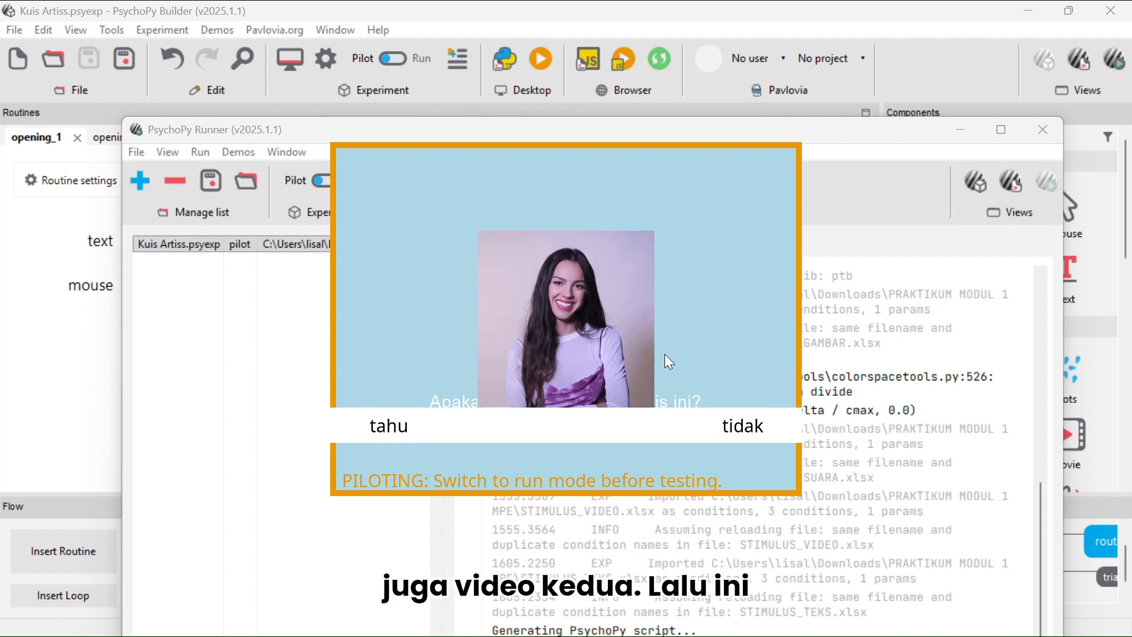
left_click(384, 429)
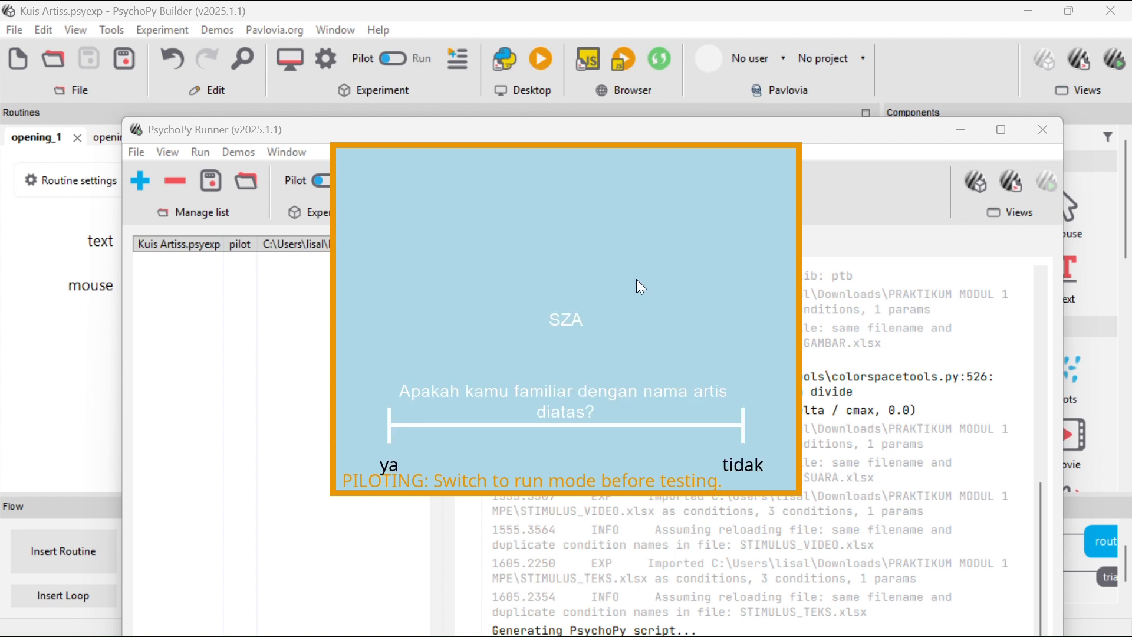
Answer the artist-name familiarity questions to finish the pilot run, then close the Runner window
left_click(742, 426)
left_click(387, 433)
left_click(742, 422)
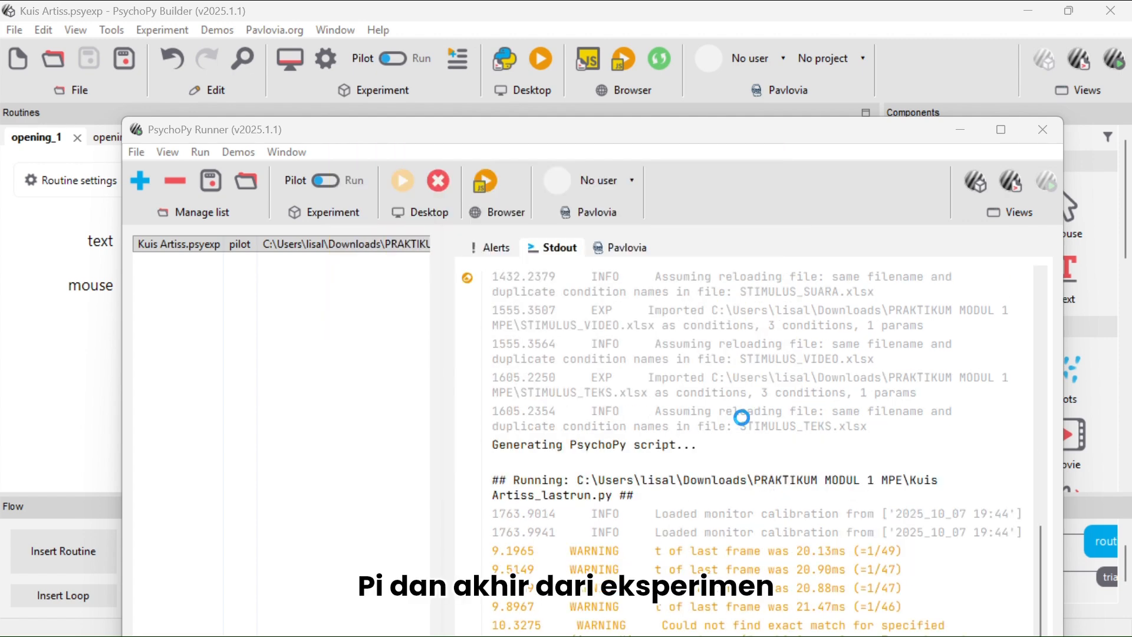
left_click(961, 133)
scroll(628, 541, "right", 3)
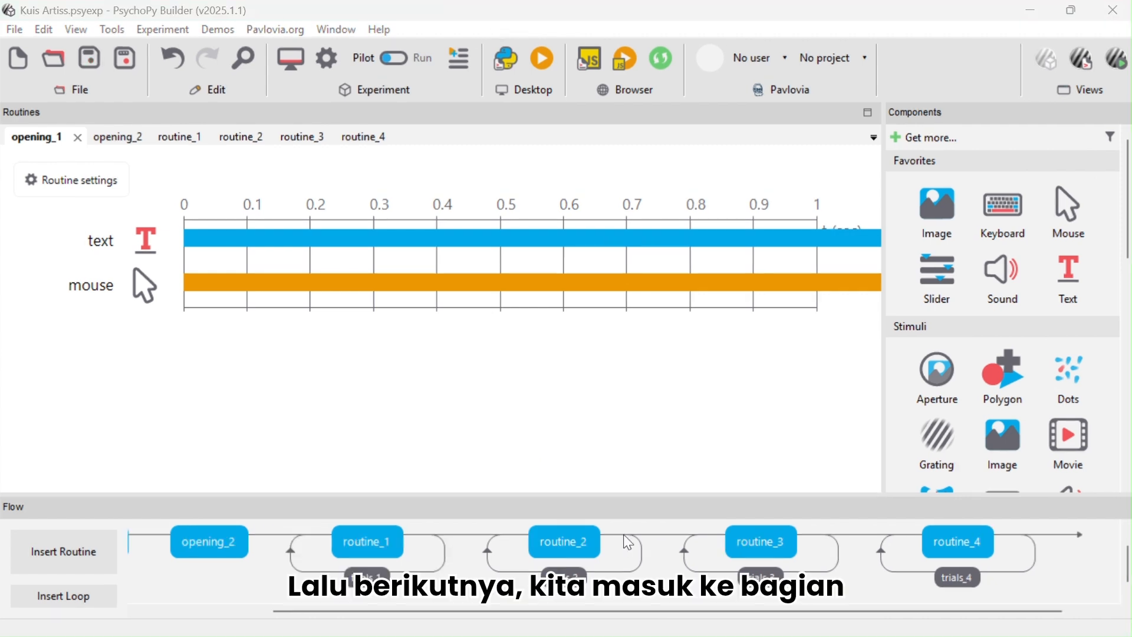